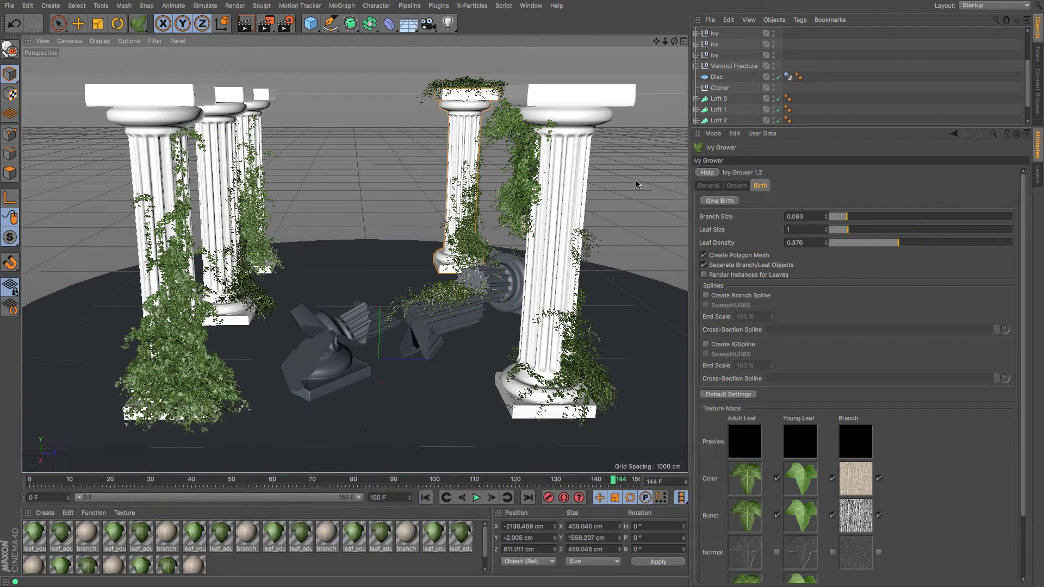
# Remove the duplicate ivy leaf and branch materials from the scene.
pyautogui.moveTo(665, 41); pyautogui.dragTo(640, 38)
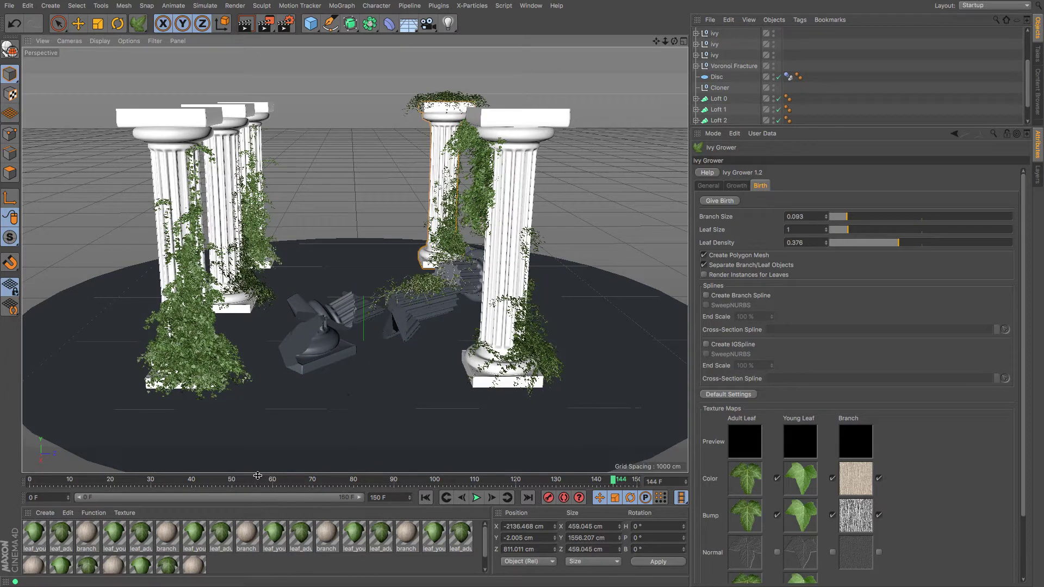
pyautogui.moveTo(259, 475); pyautogui.dragTo(259, 460)
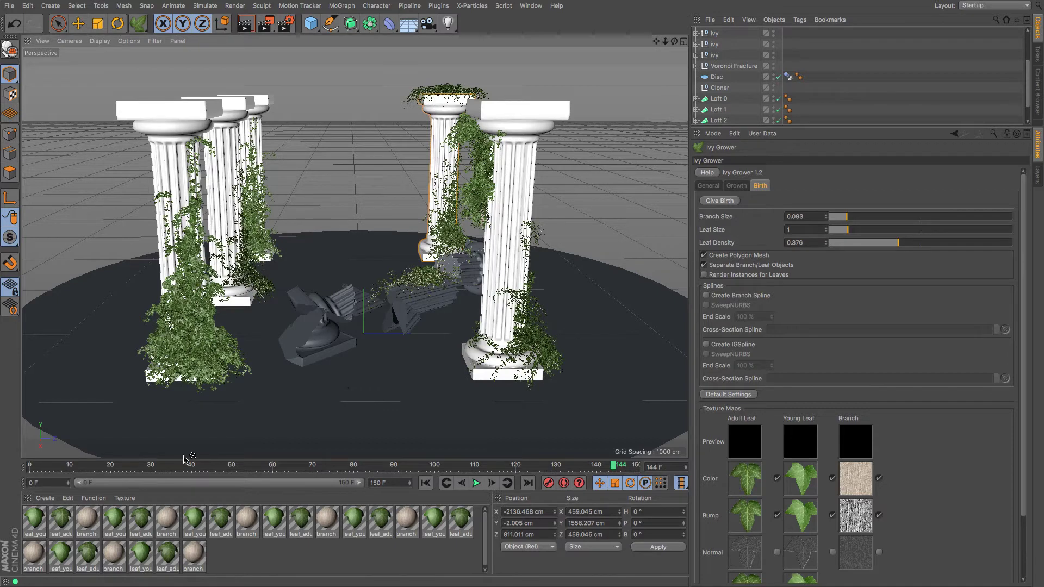
pyautogui.click(94, 498)
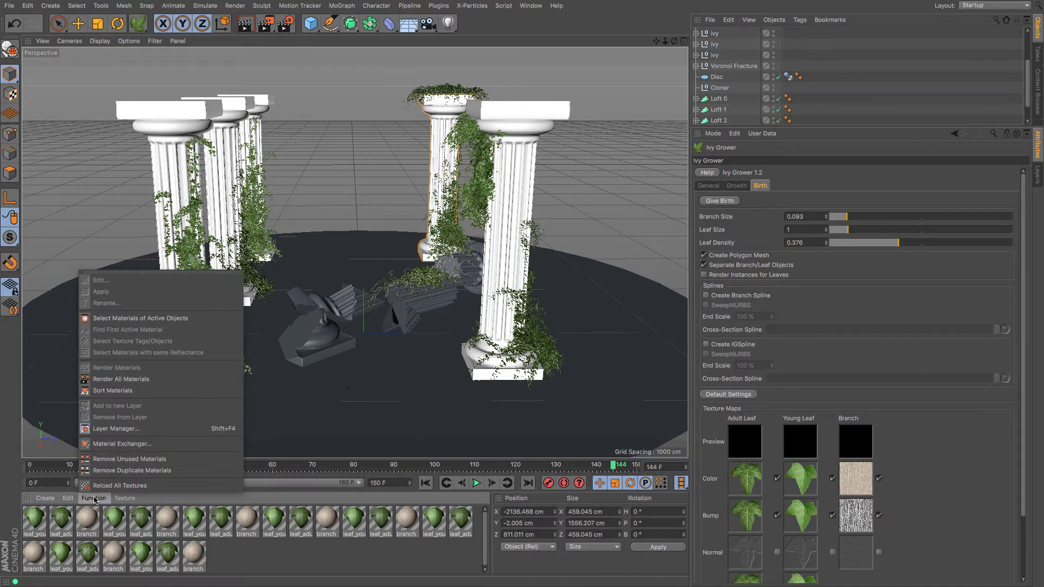
pyautogui.click(110, 471)
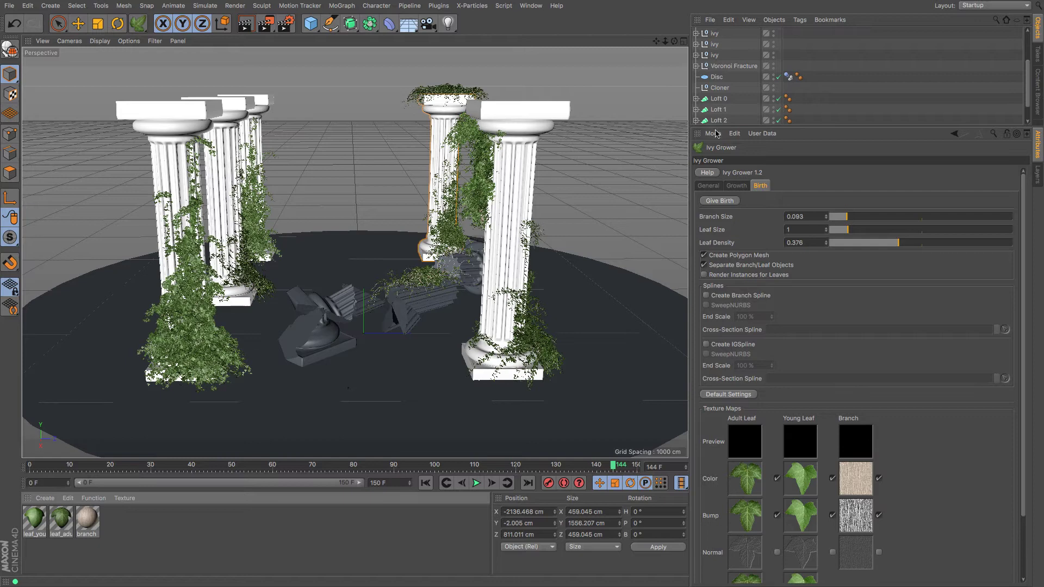
# Delete the disc's Dynamics Body tag and enlarge its outer radius to about 6285 cm.
pyautogui.click(716, 77)
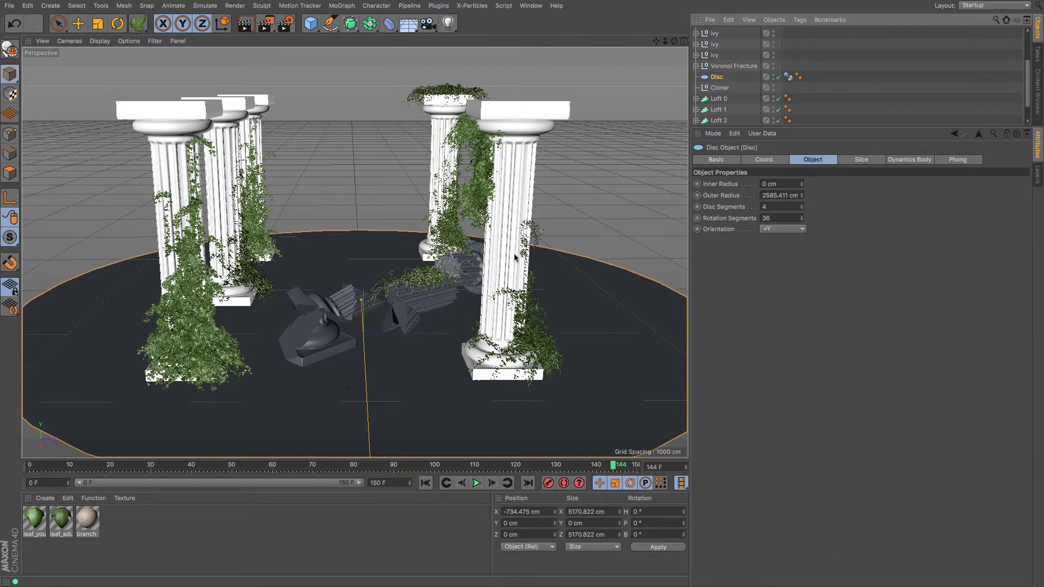
pyautogui.click(789, 77)
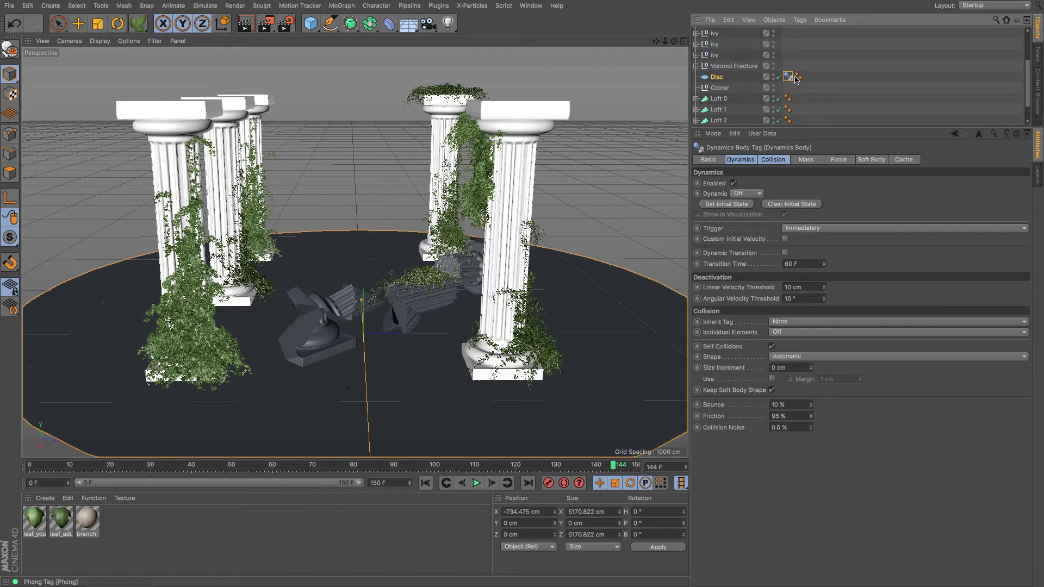
pyautogui.press('Delete')
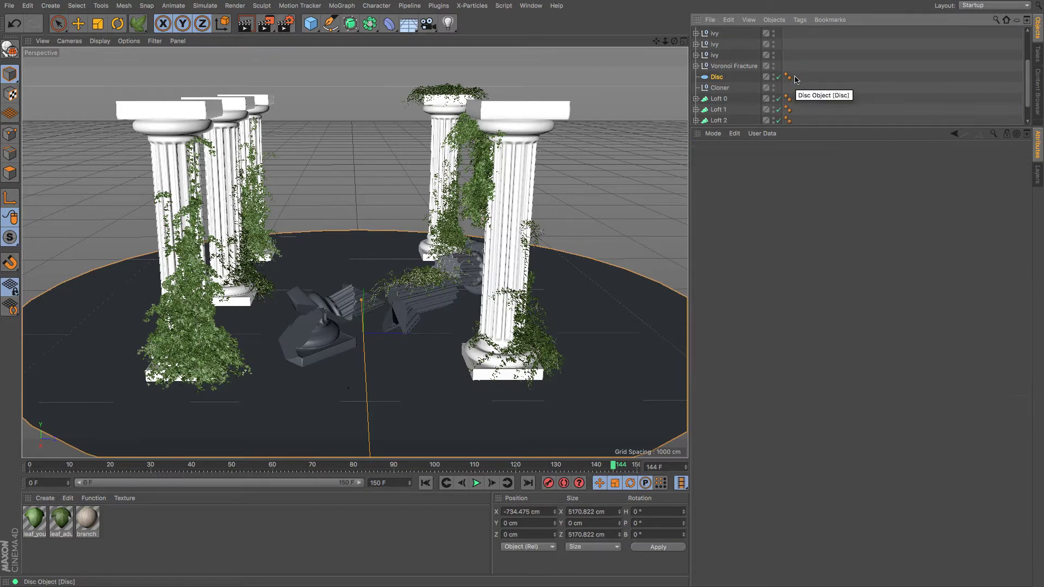
pyautogui.click(716, 78)
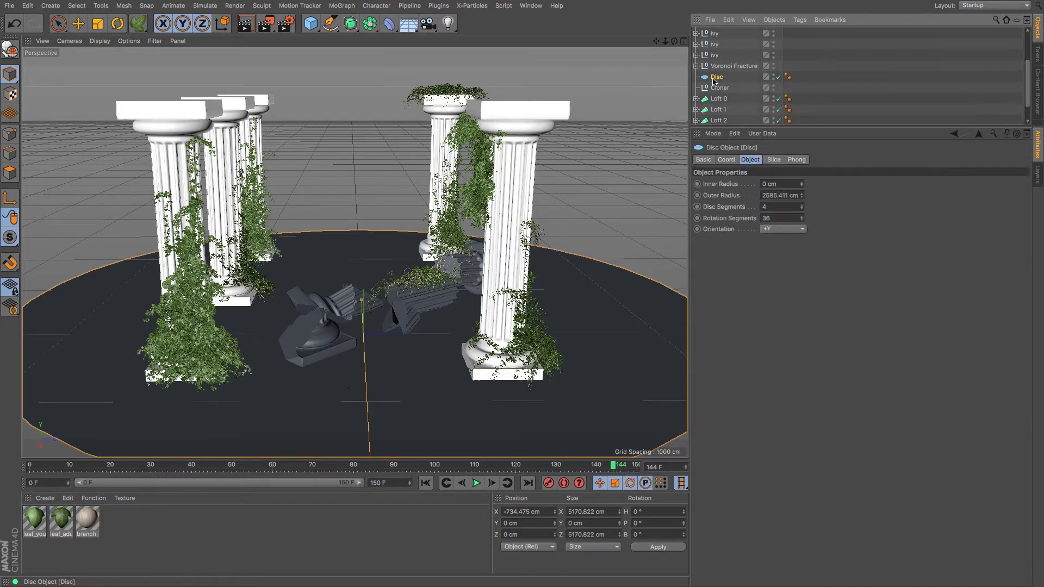
pyautogui.moveTo(803, 197); pyautogui.dragTo(803, 124)
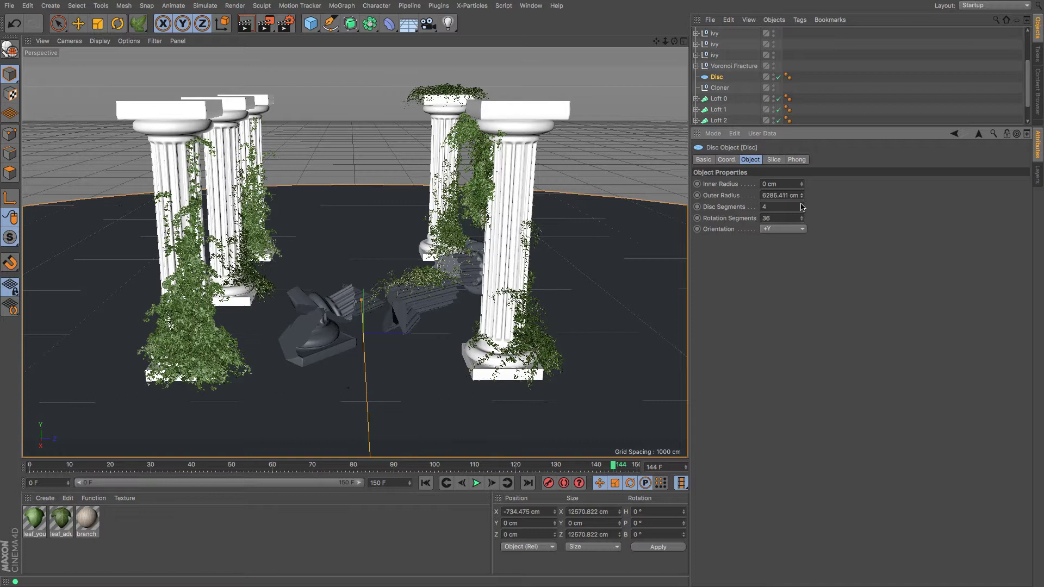
# Grow grass on the disc and render the view to preview it.
pyautogui.moveTo(411, 35); pyautogui.dragTo(539, 143)
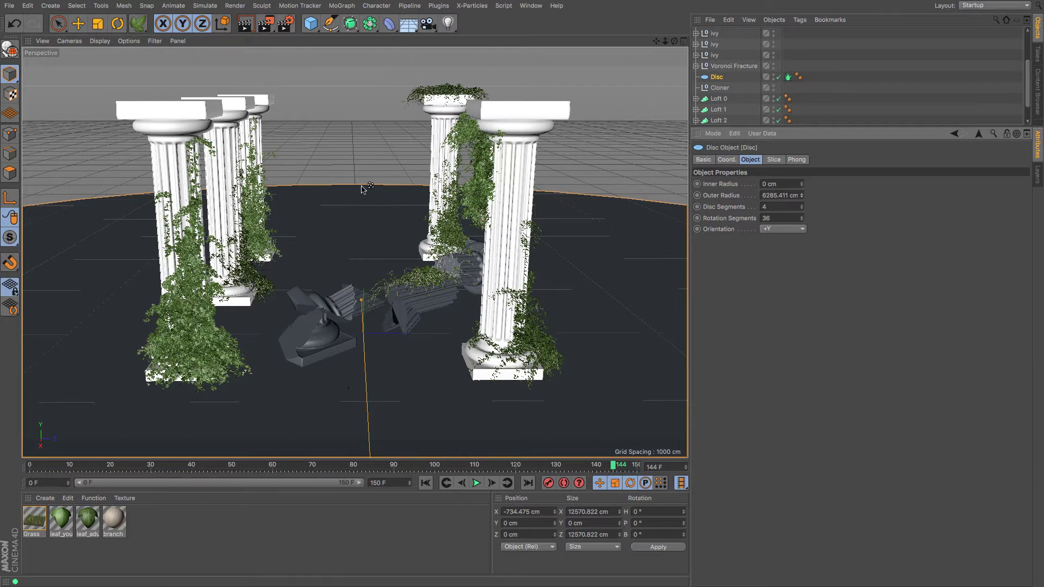
pyautogui.click(249, 25)
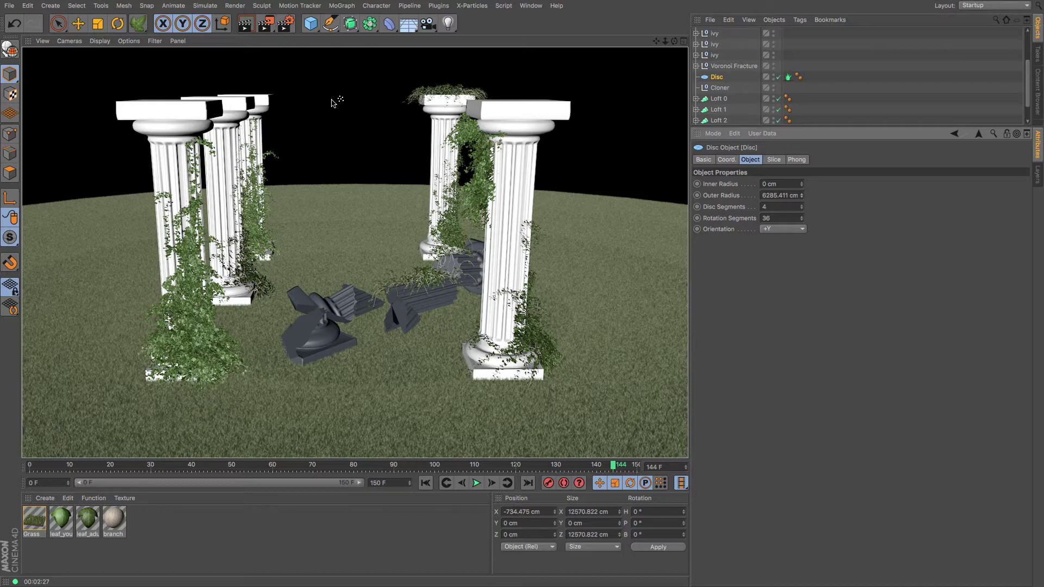
# Set the grass blade length to 100 cm and blade width to 10 cm, and test-render a region around the fallen column pieces.
pyautogui.click(788, 77)
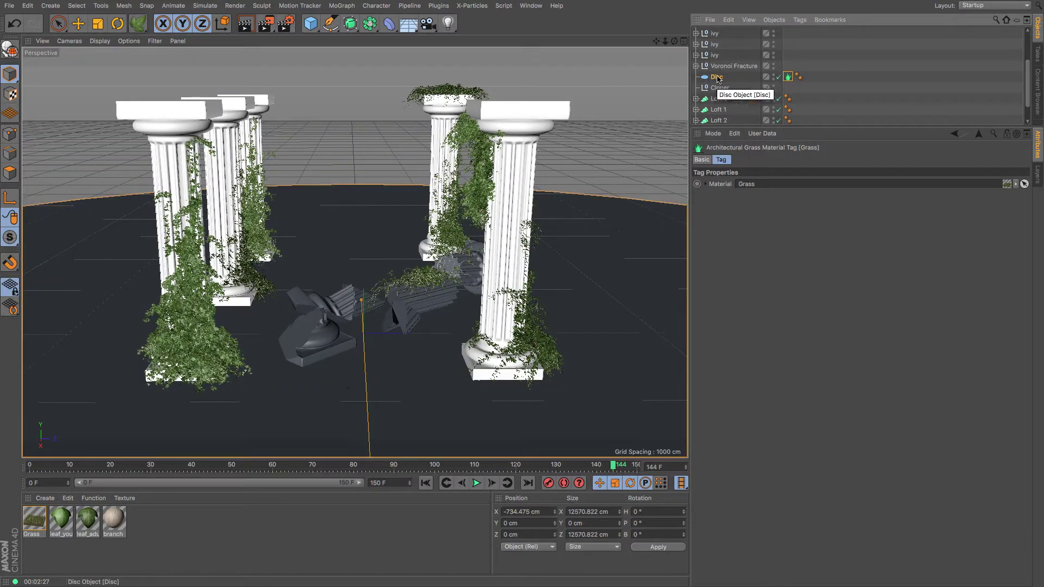
pyautogui.click(705, 184)
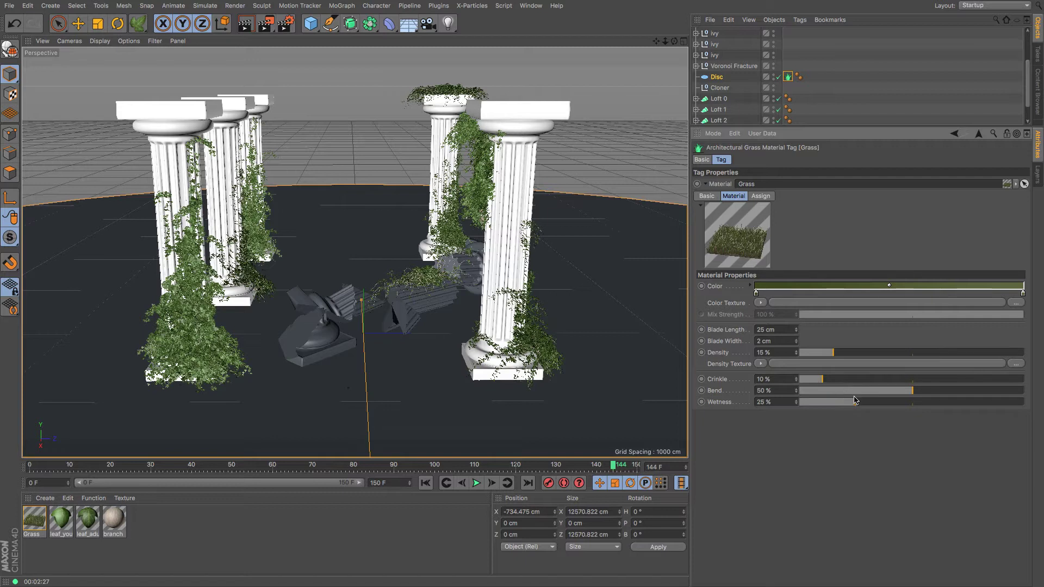
pyautogui.doubleClick(763, 329)
pyautogui.write('100')
pyautogui.press('Tab')
pyautogui.write('1')
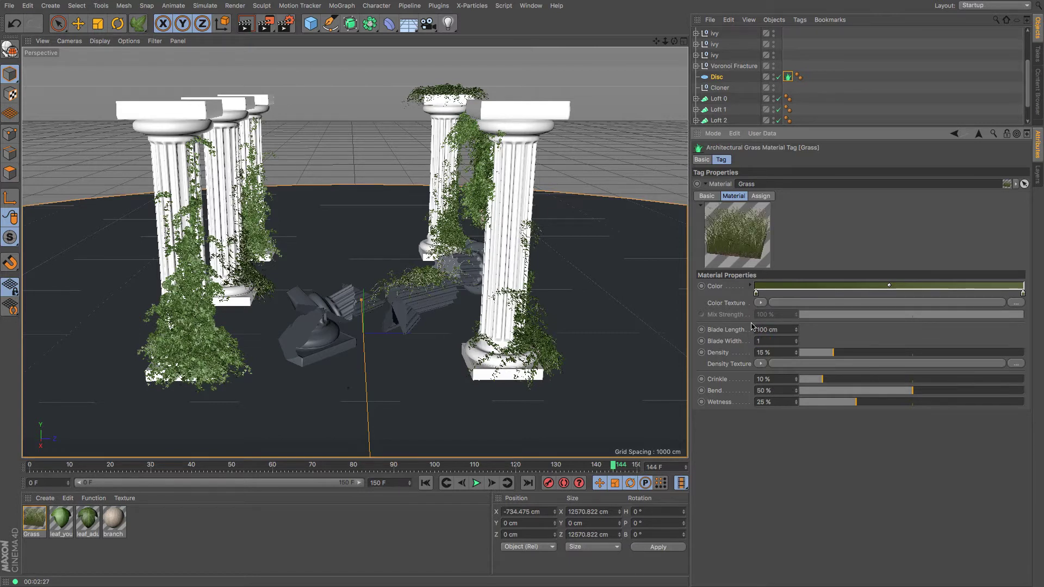
pyautogui.write('0')
pyautogui.press('Return')
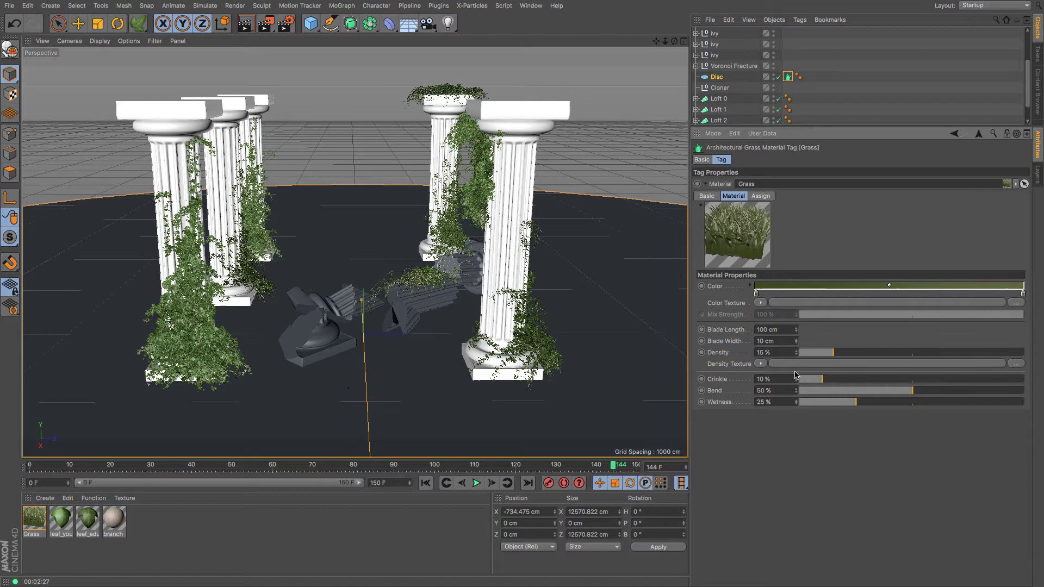
pyautogui.moveTo(251, 26); pyautogui.dragTo(301, 38)
pyautogui.moveTo(283, 250); pyautogui.dragTo(424, 387)
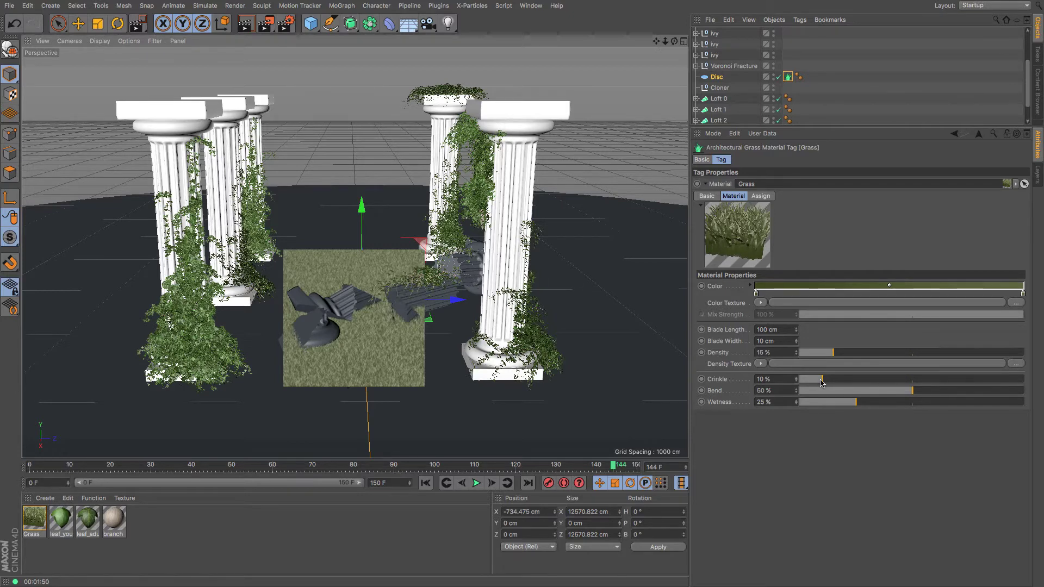
# Set the grass Crinkle to 38%, Bend to 67% and blade length to 250 cm.
pyautogui.moveTo(865, 379); pyautogui.dragTo(956, 396)
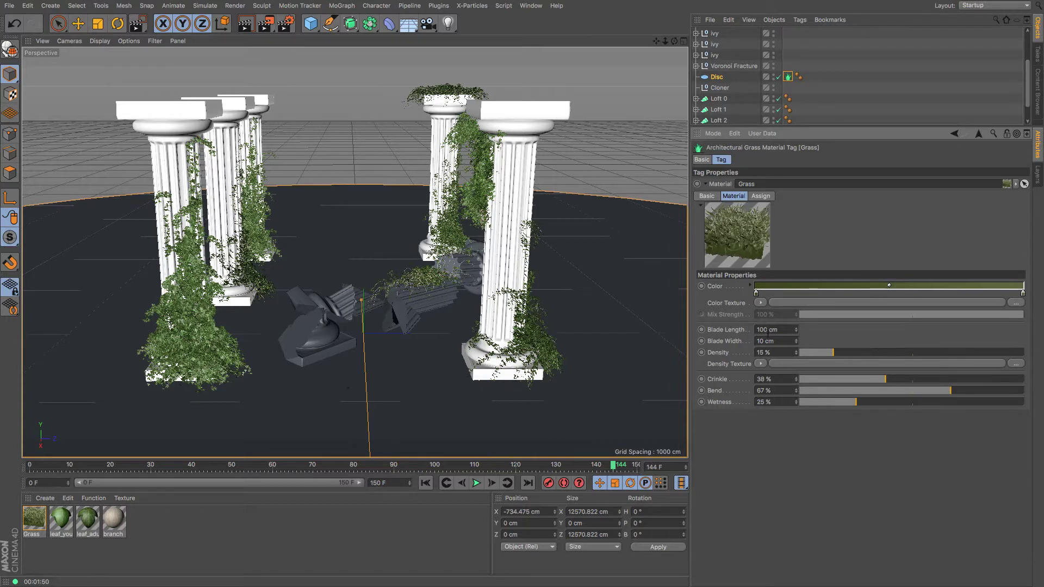
pyautogui.write('20')
pyautogui.press('Return')
pyautogui.press('Tab')
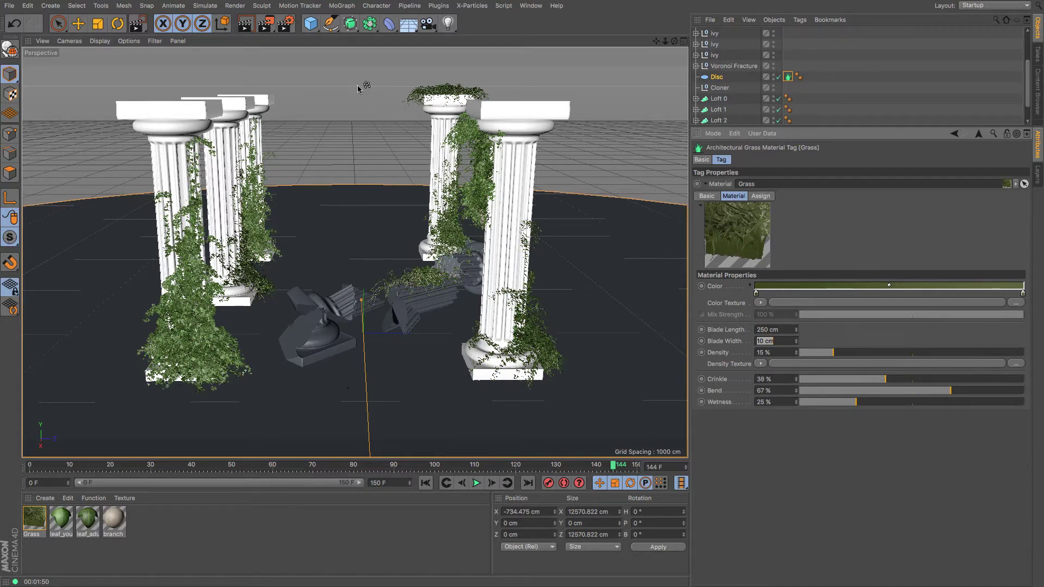
# Render a wide region of the ground in front of the fallen column to check the longer grass.
pyautogui.click(266, 23)
pyautogui.click(300, 40)
pyautogui.moveTo(276, 319); pyautogui.dragTo(571, 413)
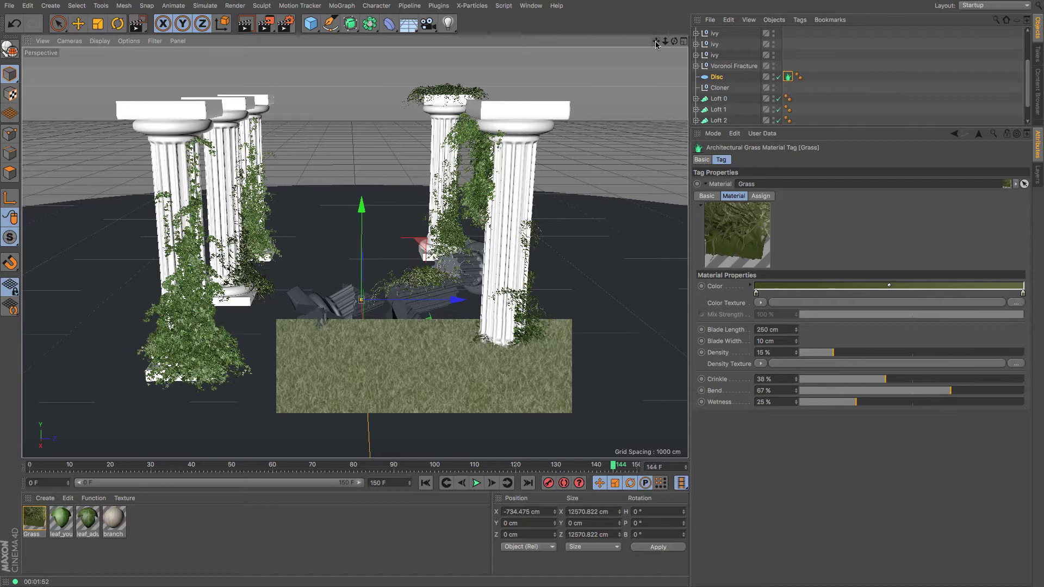
# Search the preset library for "marble".
pyautogui.moveTo(656, 41); pyautogui.dragTo(354, 251)
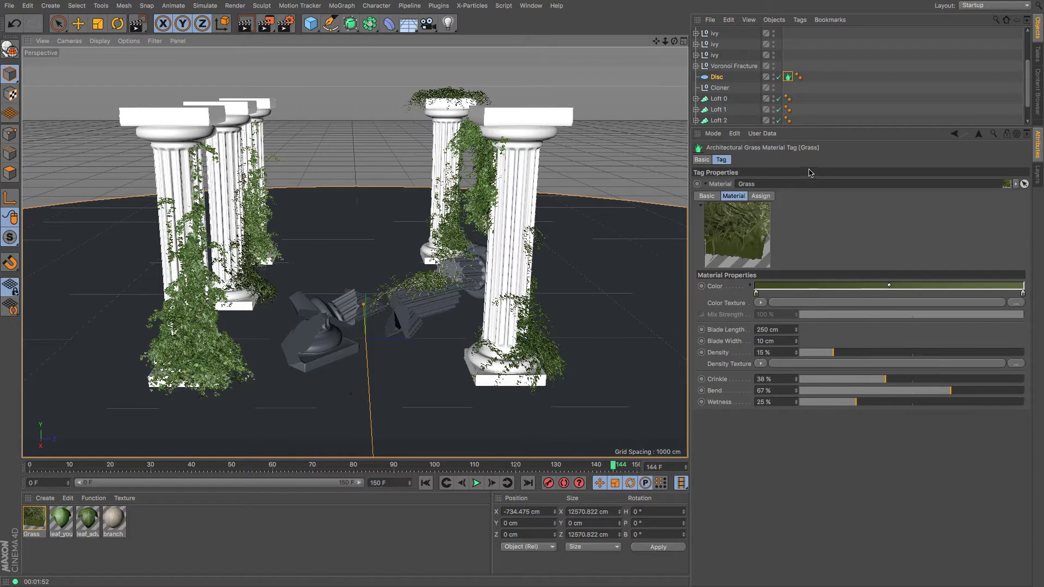
pyautogui.moveTo(826, 129); pyautogui.dragTo(836, 246)
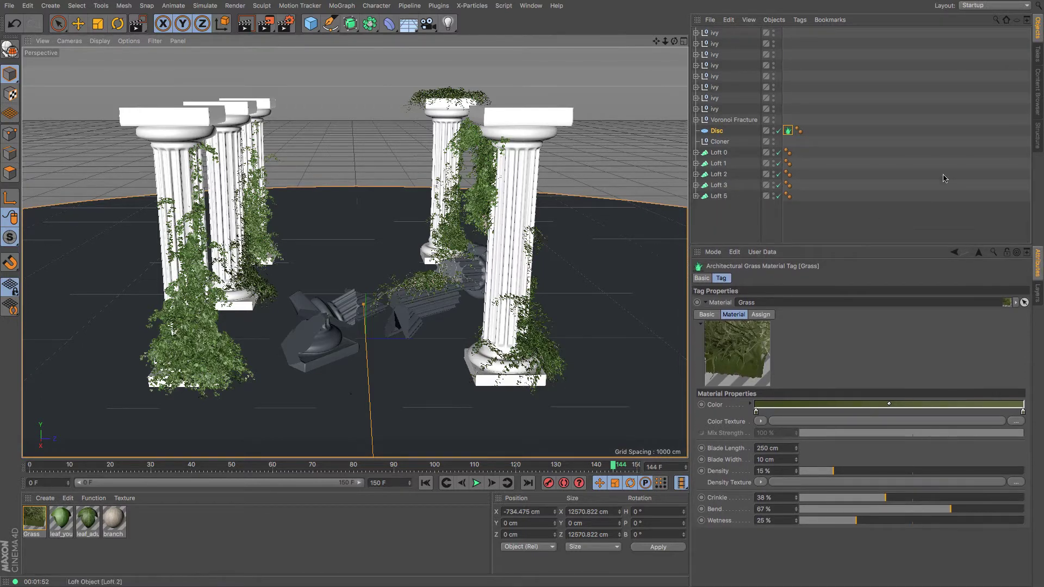
pyautogui.click(1038, 94)
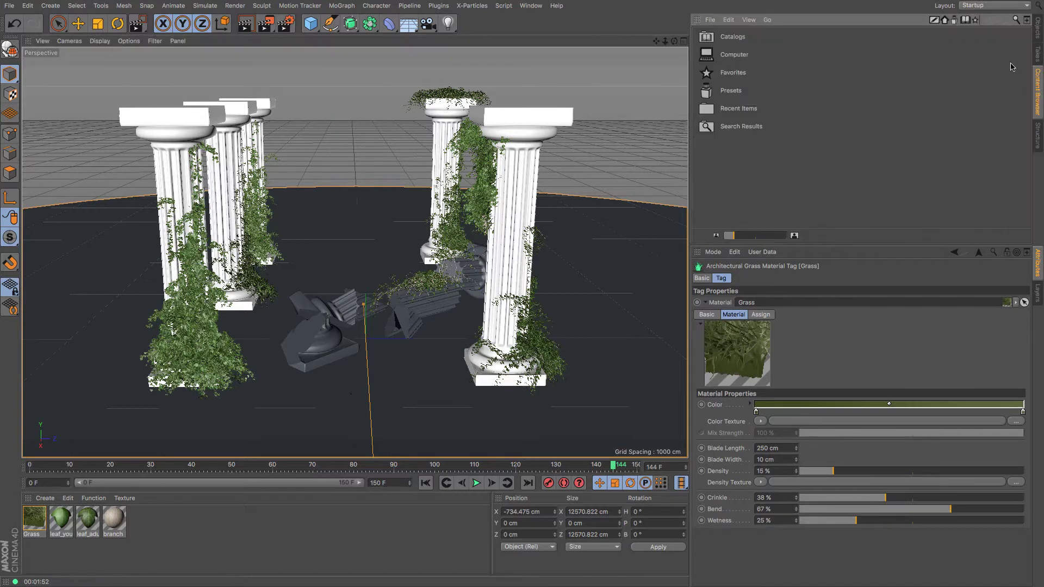
pyautogui.click(1016, 20)
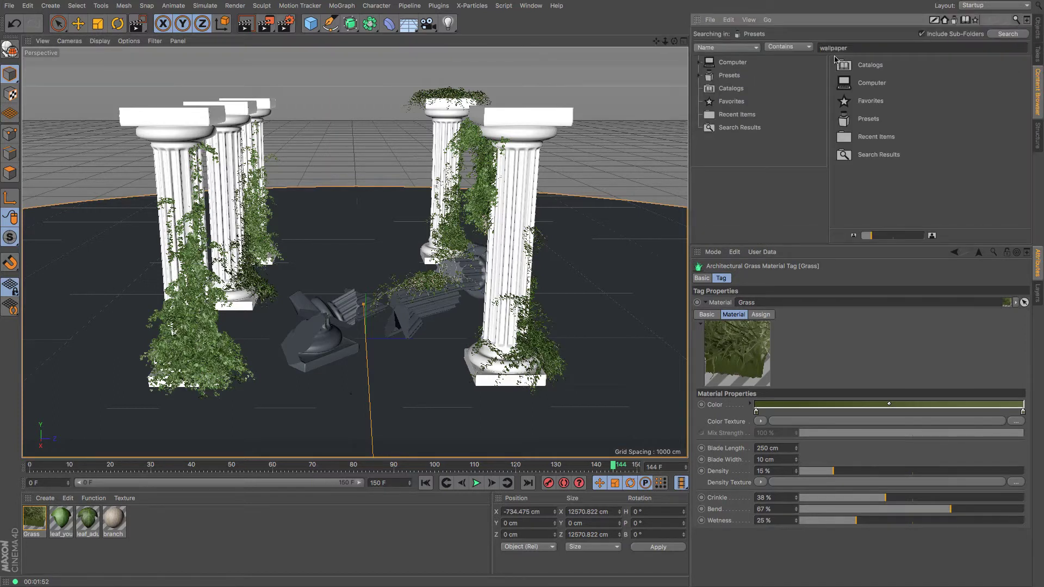
pyautogui.write('marble')
pyautogui.press('Return')
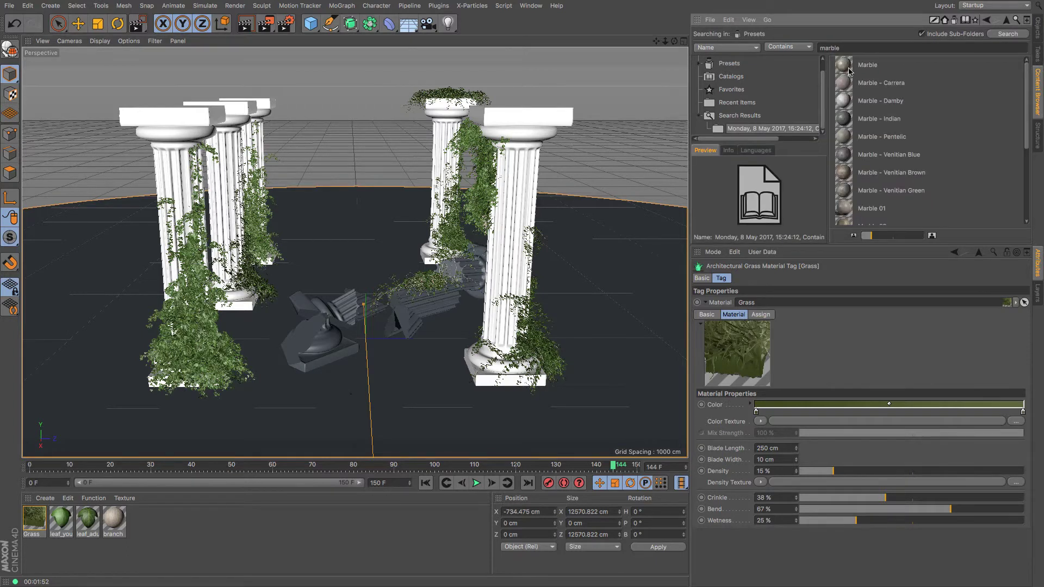
# Compare the marble presets and load Marble - Damby into the scene's materials.
pyautogui.click(846, 87)
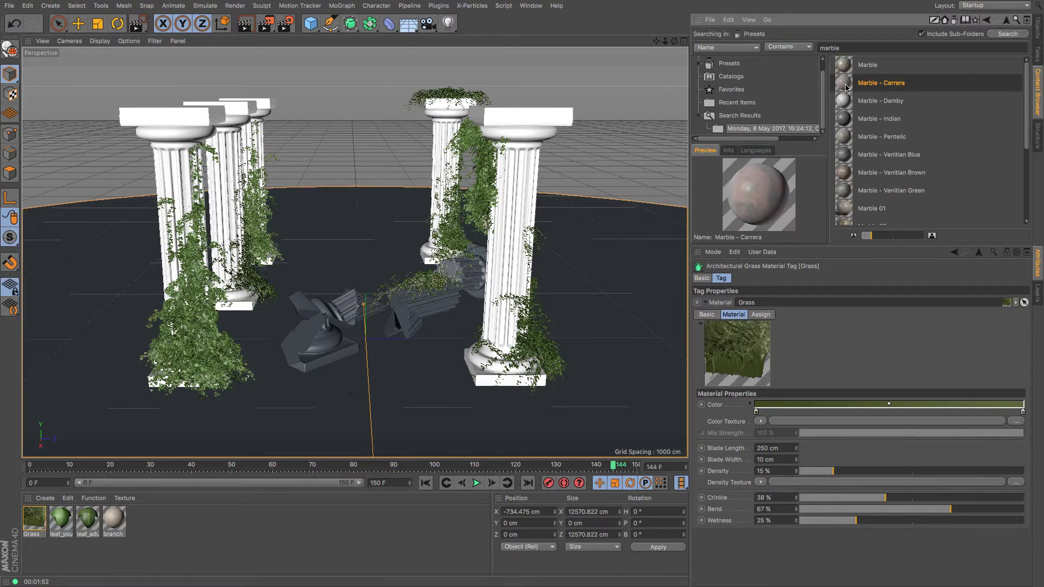
pyautogui.click(845, 106)
pyautogui.scroll(-5, 846, 110)
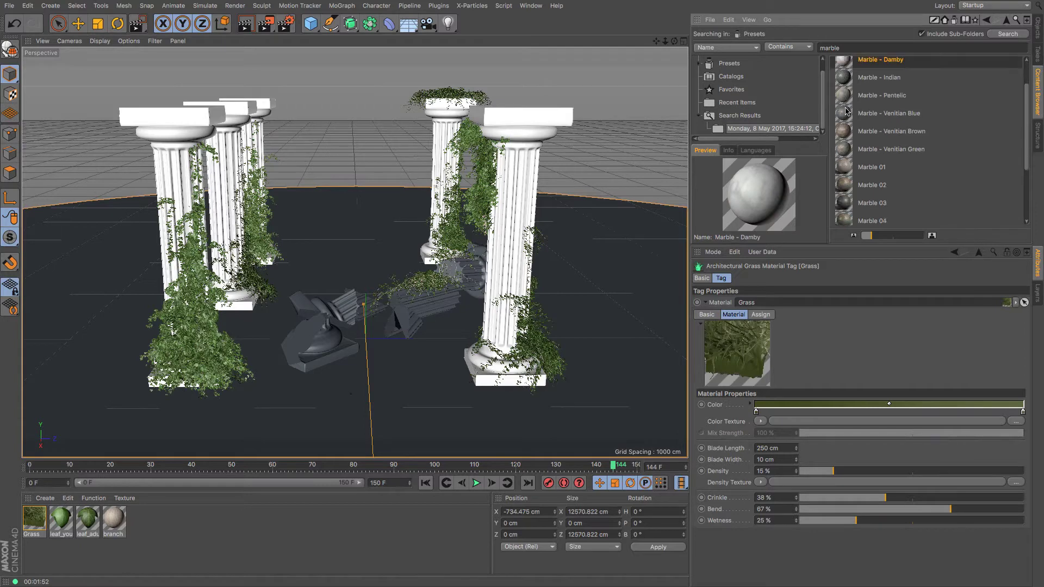
pyautogui.scroll(5, 846, 110)
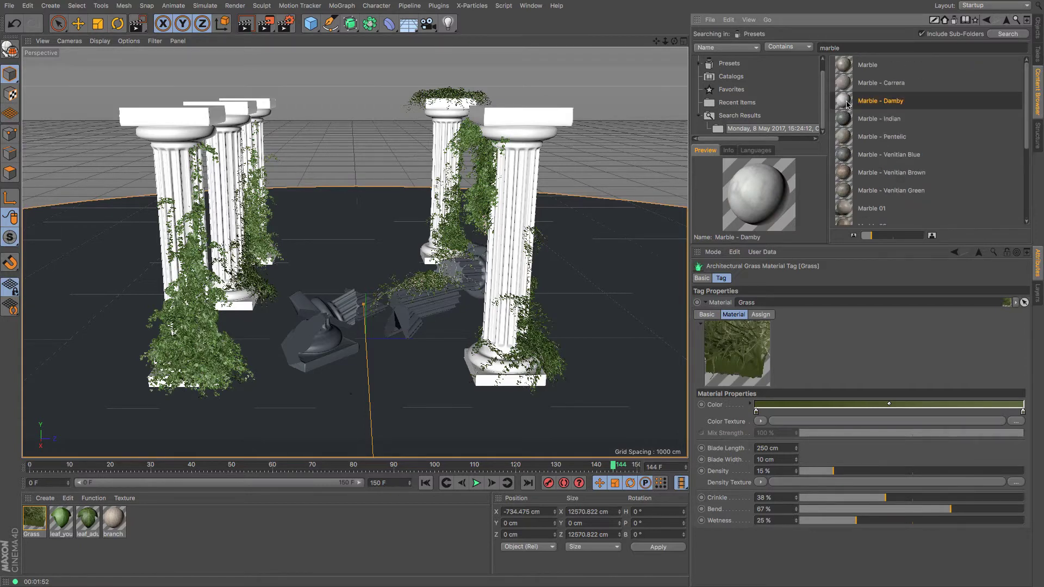
pyautogui.doubleClick(847, 104)
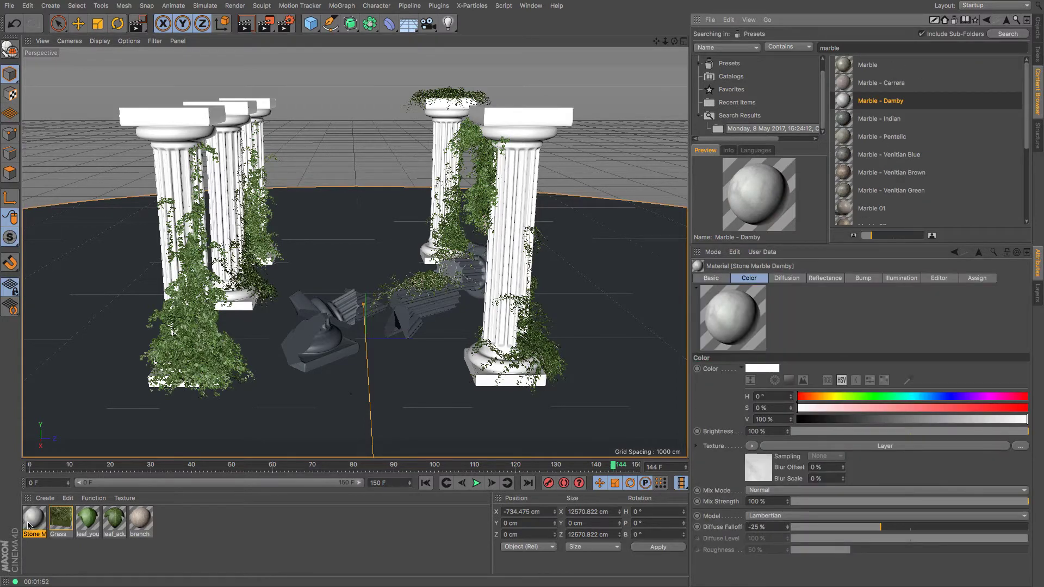
# Group the Voronoi Fracture and all Loft columns under the Cloner null and assign the Stone Marble Damby material to it.
pyautogui.click(1038, 26)
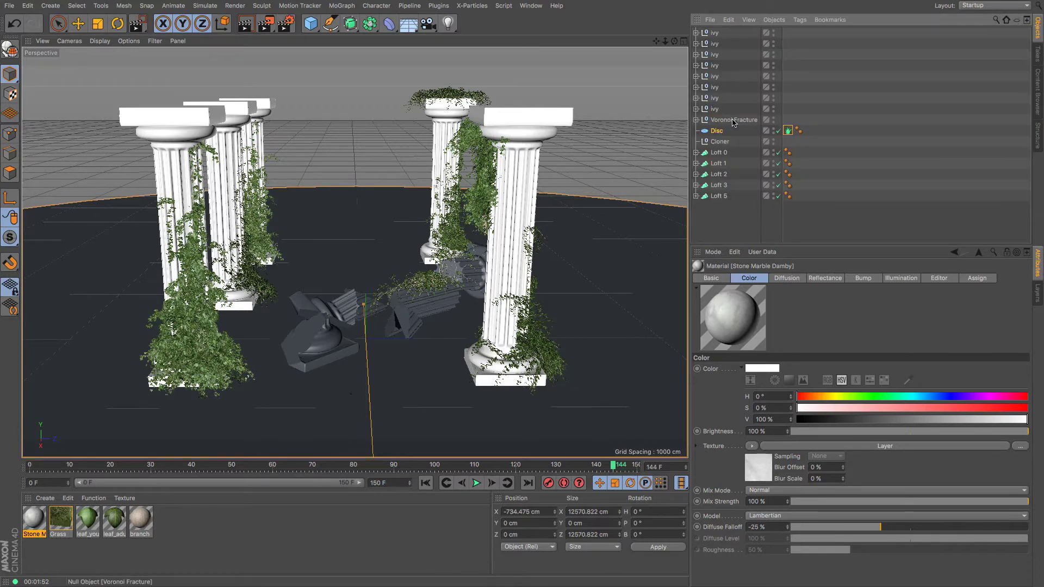
pyautogui.moveTo(734, 215); pyautogui.dragTo(721, 134)
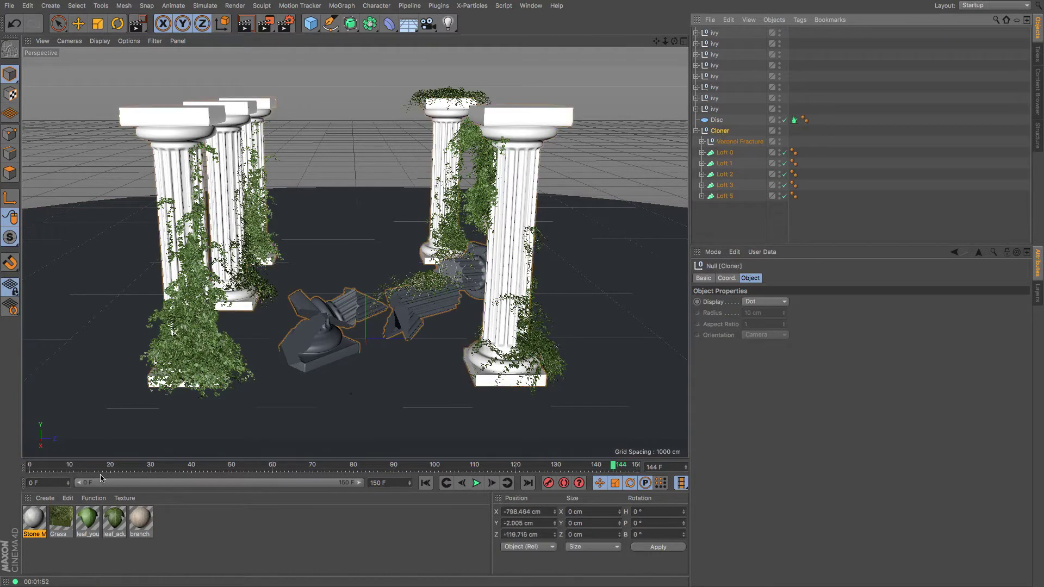
pyautogui.moveTo(45, 513); pyautogui.dragTo(721, 133)
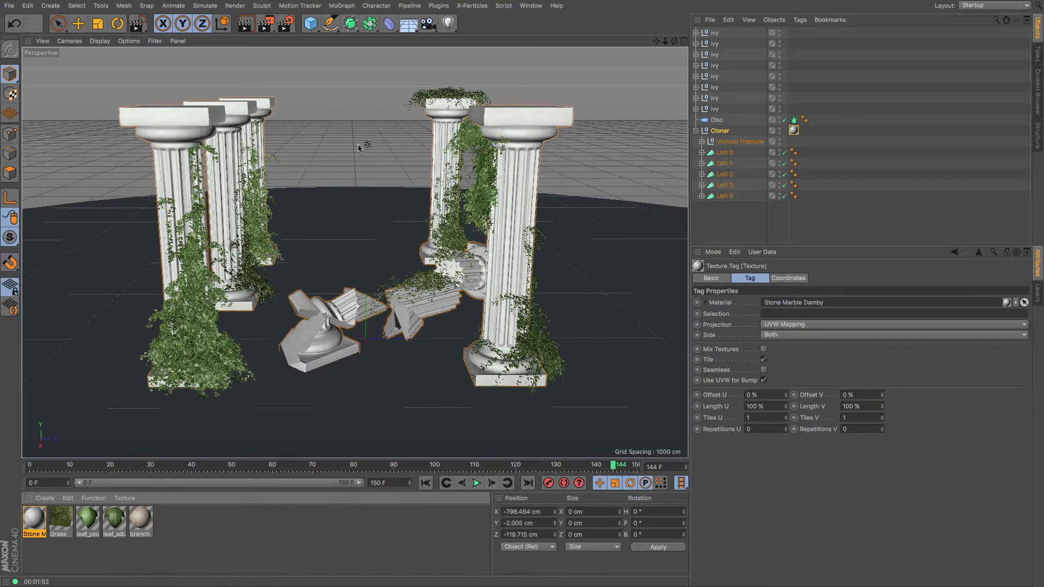
# Disable the grass disc and render the view to check the marble on the columns.
pyautogui.click(785, 120)
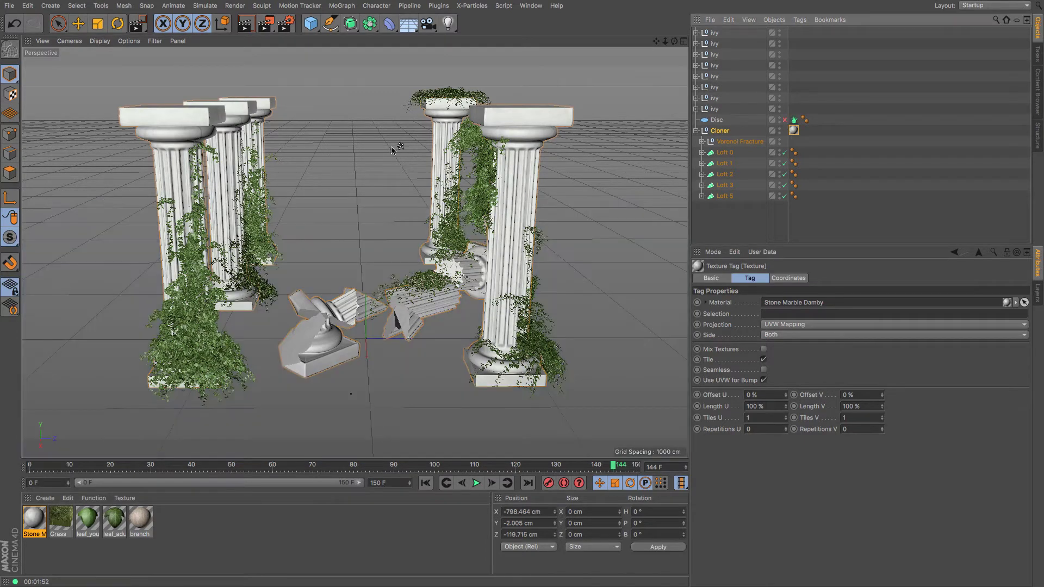
pyautogui.click(246, 23)
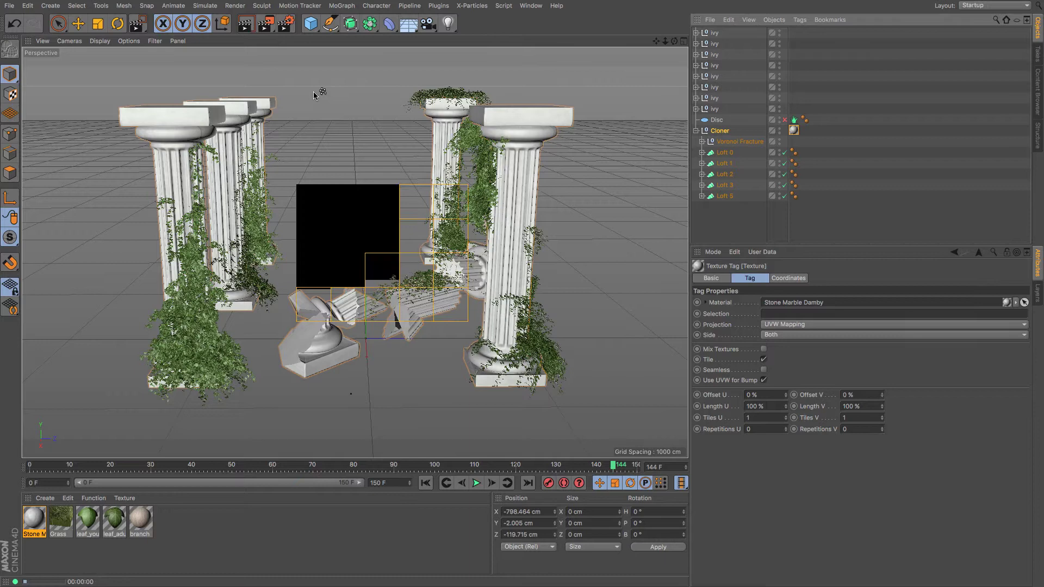
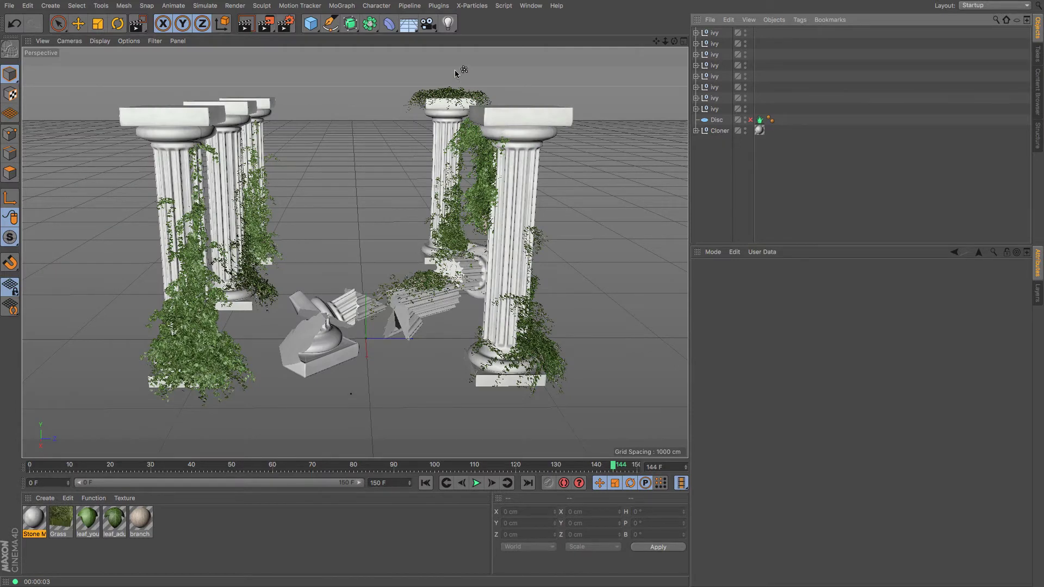
# Add a Physical Sky to the scene and bring up its basic properties.
pyautogui.click(408, 32)
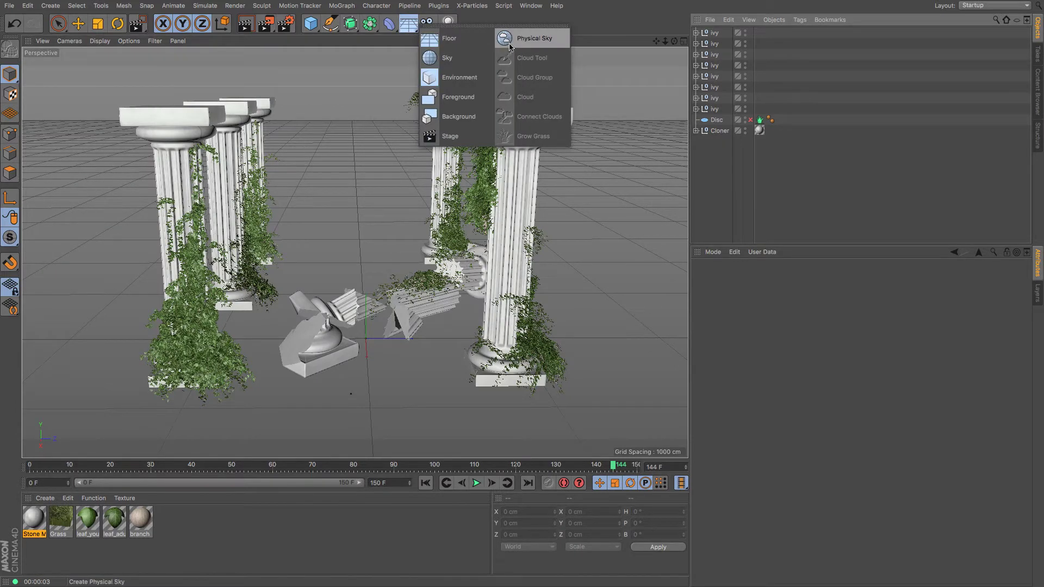
pyautogui.click(534, 39)
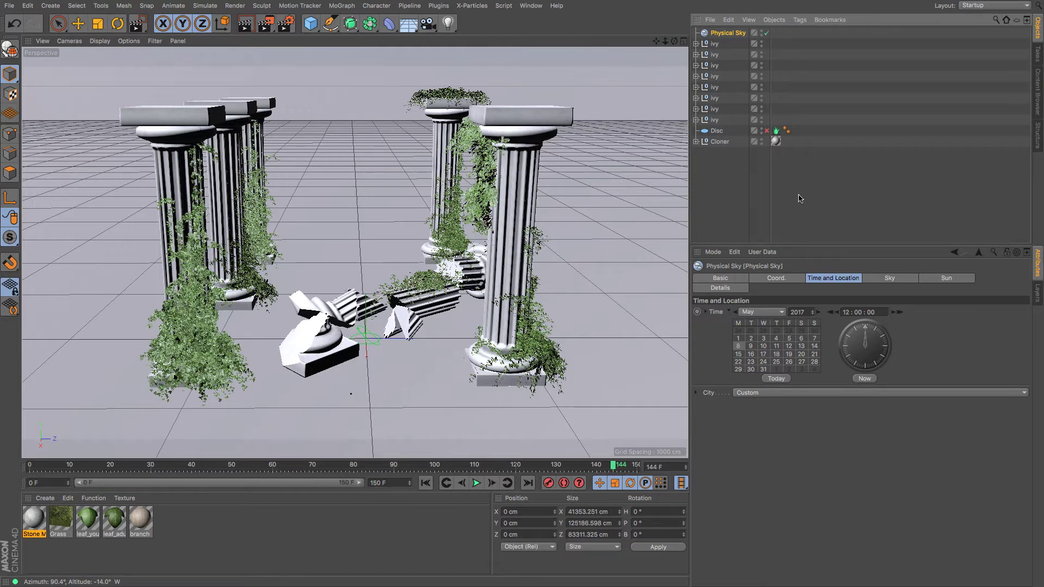
pyautogui.click(876, 278)
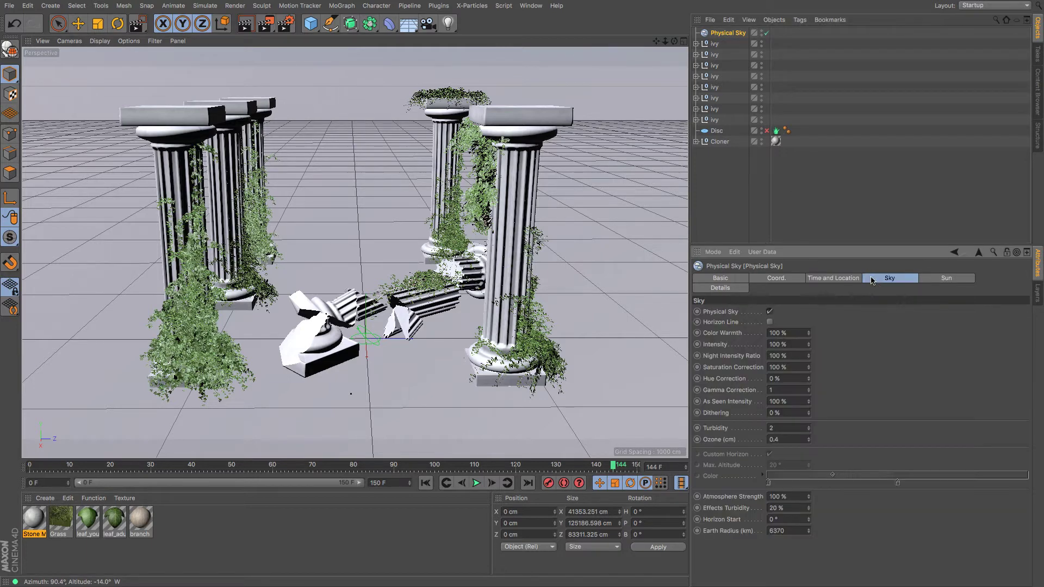
pyautogui.click(787, 279)
pyautogui.click(738, 282)
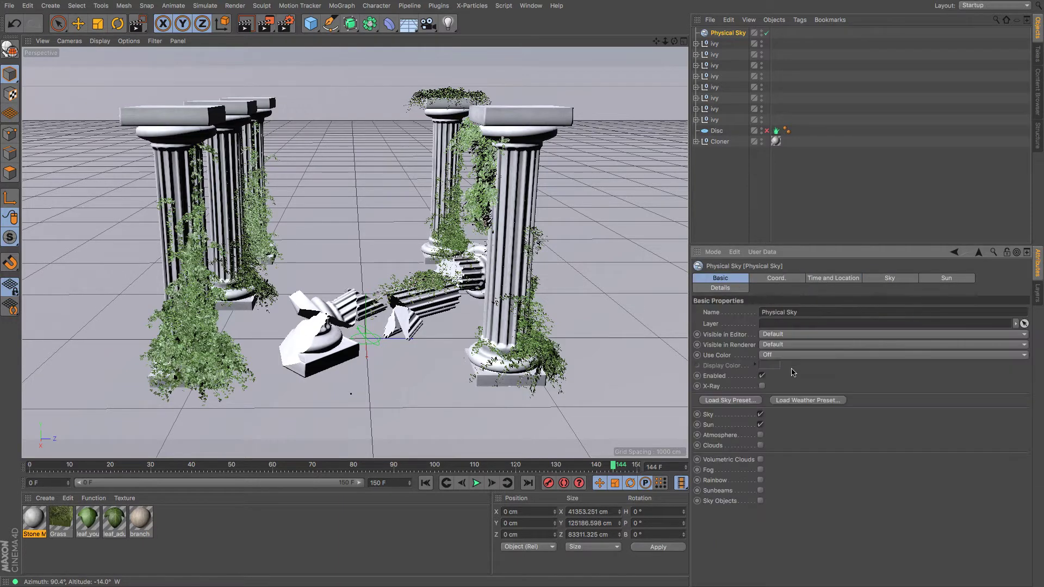
# Try the StackedFineClouds and Sky presets on the physical sky and settle on the BlushingWinterSunset preset.
pyautogui.click(754, 401)
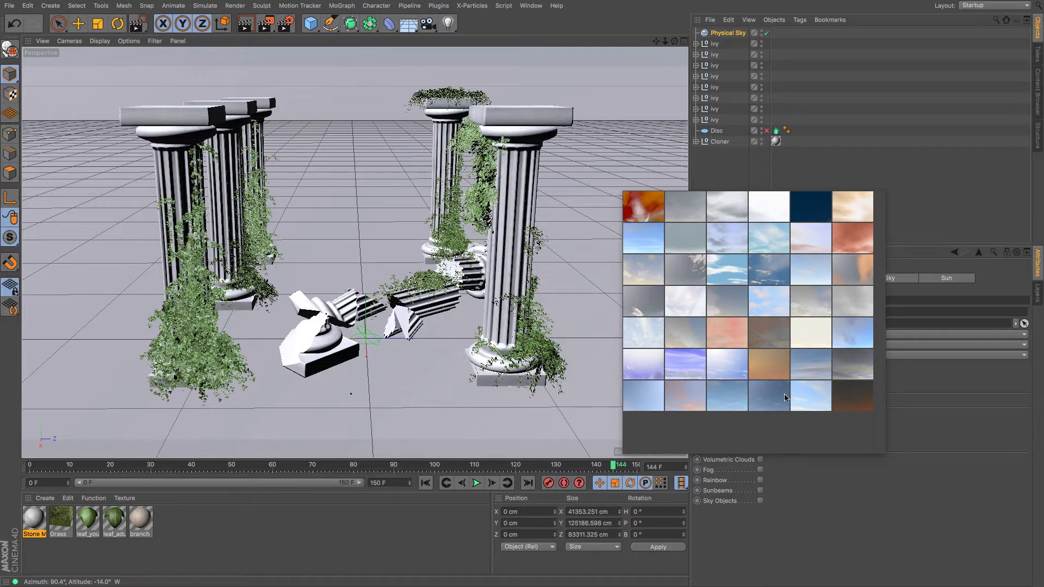
pyautogui.click(812, 399)
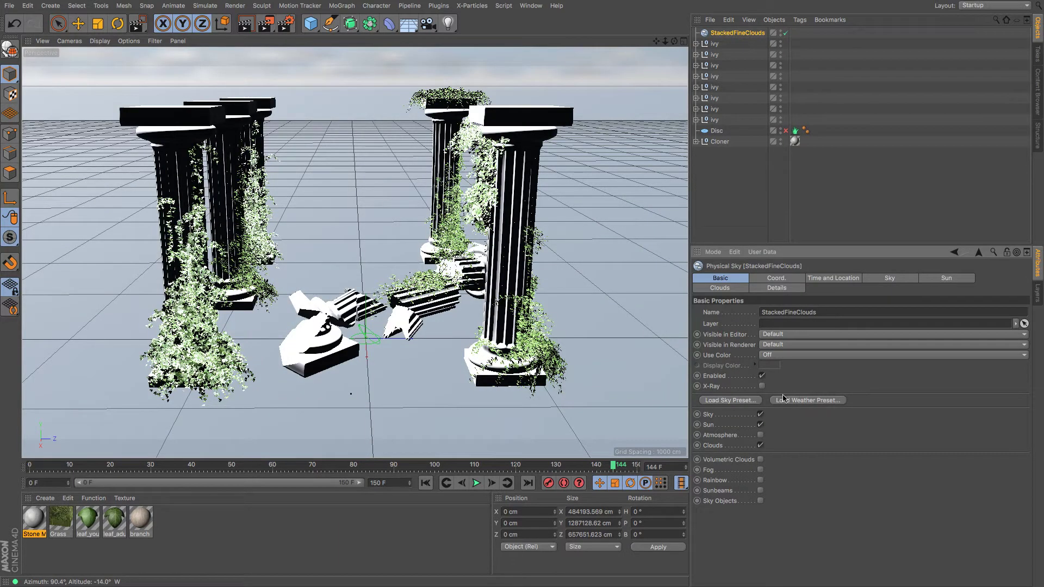
pyautogui.click(744, 401)
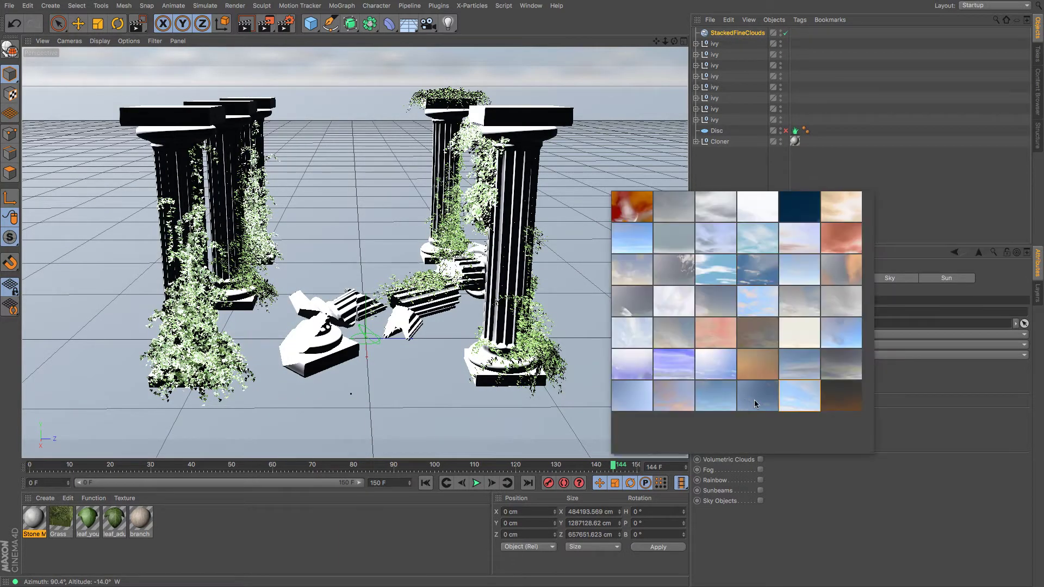
pyautogui.click(755, 399)
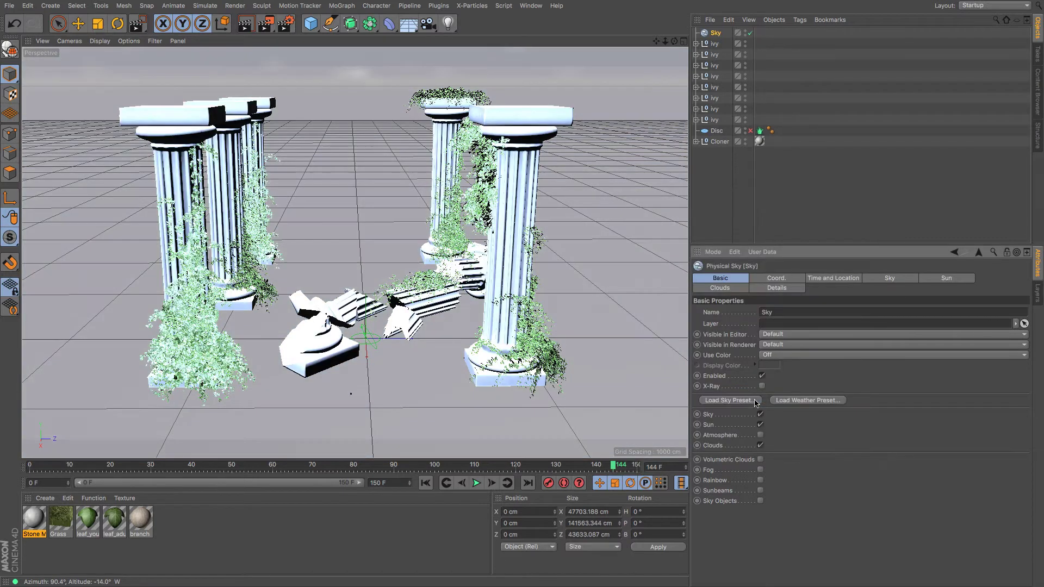
pyautogui.click(742, 400)
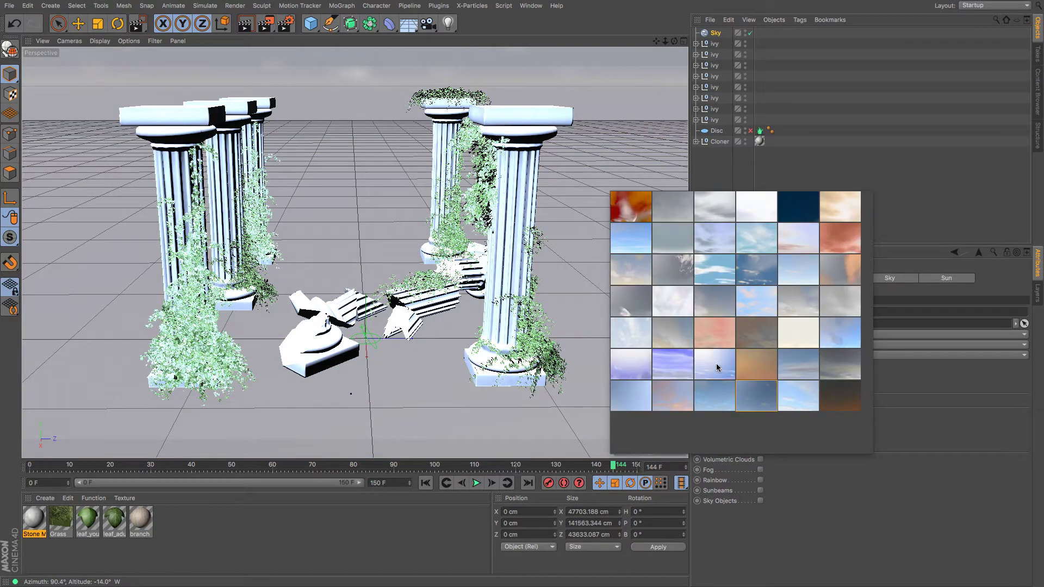
pyautogui.click(755, 361)
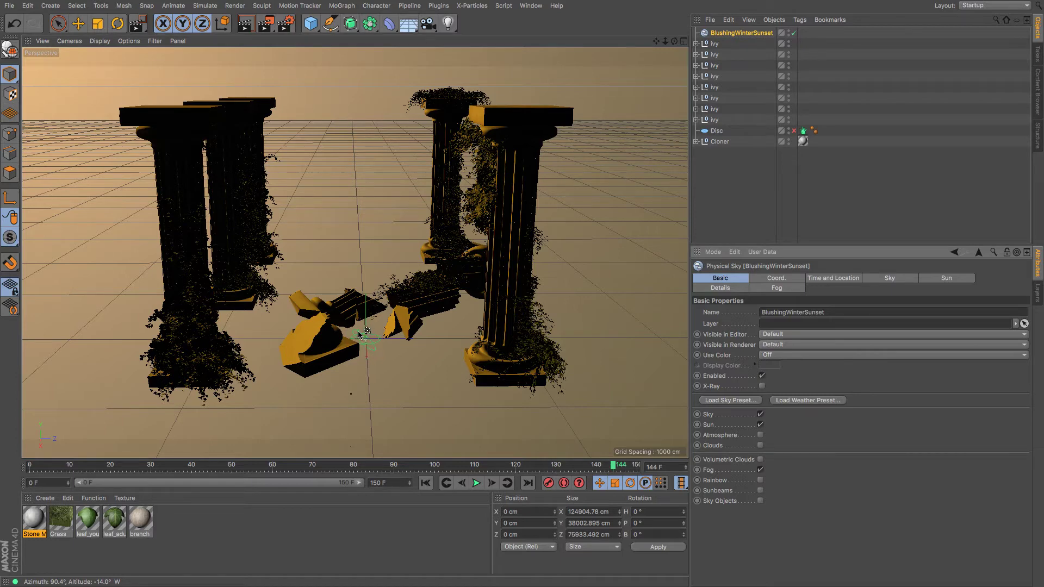
# Rotate the physical sky about its vertical axis to a heading of about -28° and render the view.
pyautogui.press('r')
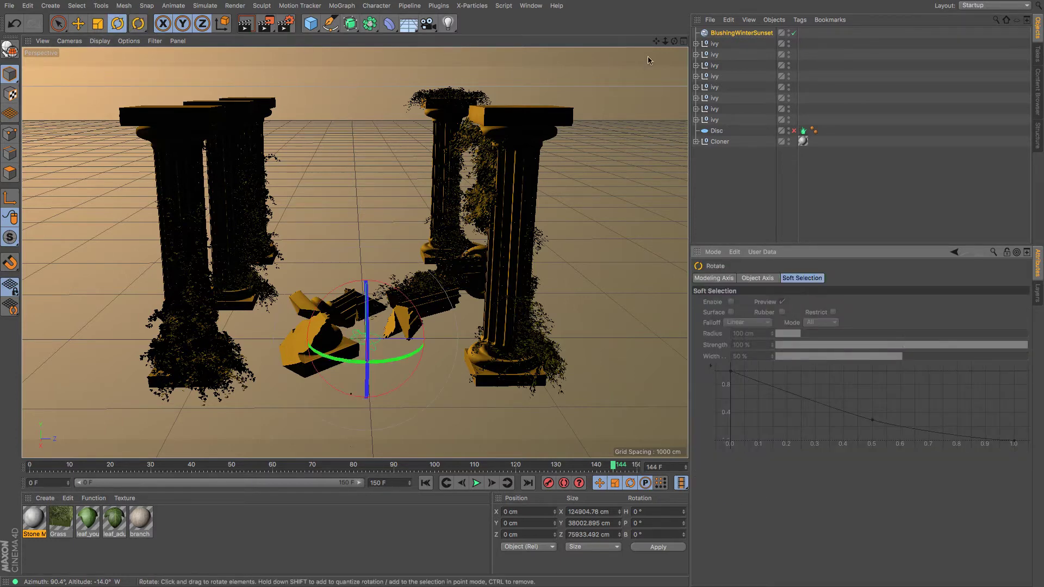
pyautogui.moveTo(392, 360); pyautogui.dragTo(361, 367)
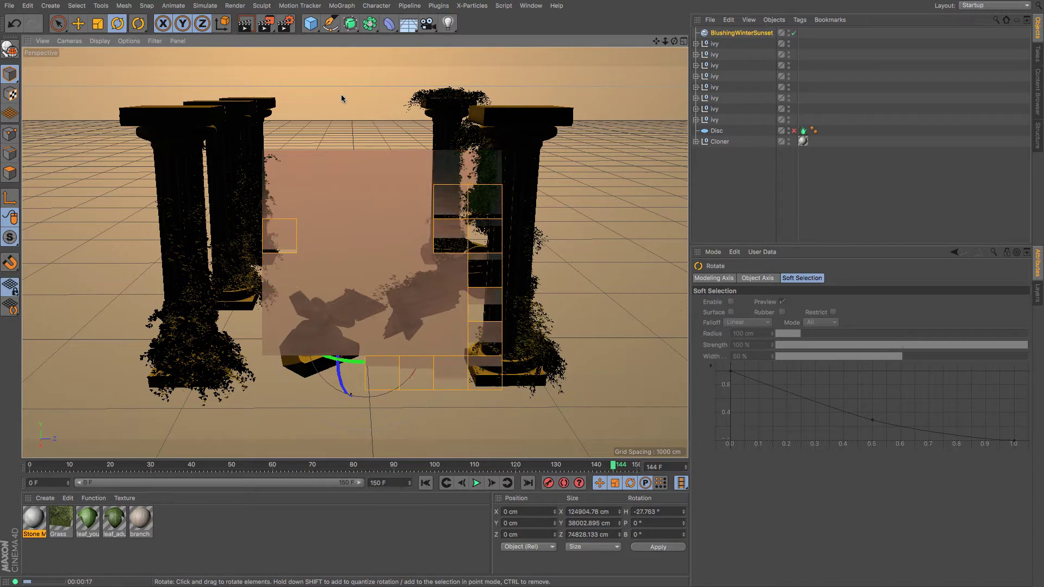
pyautogui.click(794, 131)
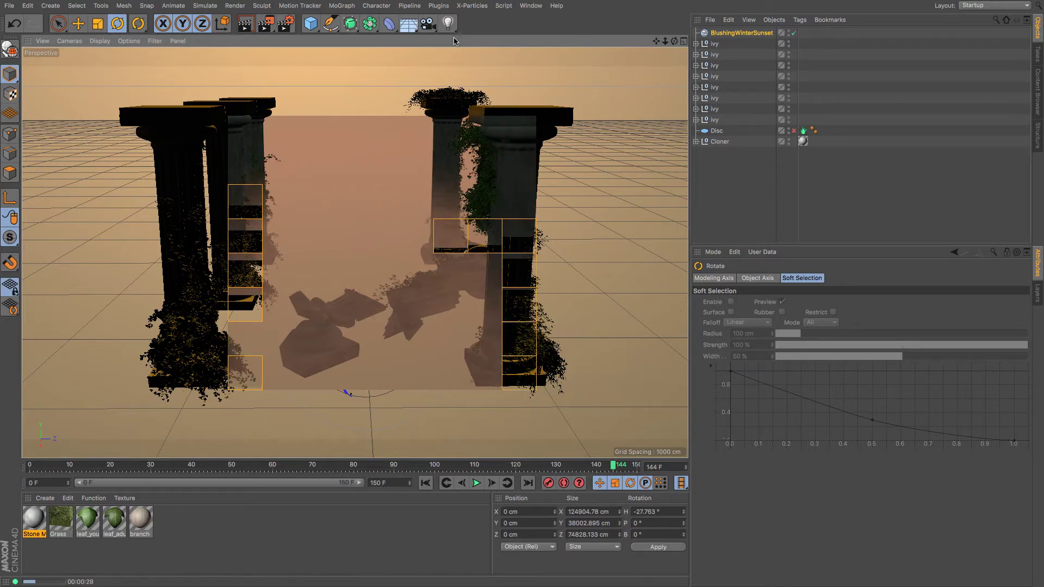
# Search the preset library for "wood" and browse the matching presets.
pyautogui.click(1037, 100)
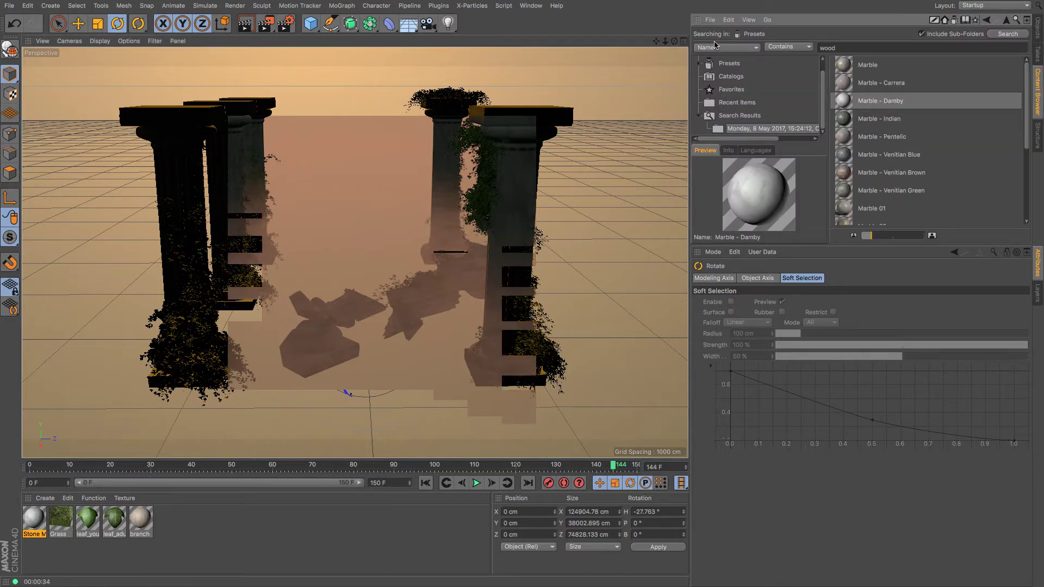
pyautogui.press('Return')
pyautogui.scroll(-15, 966, 125)
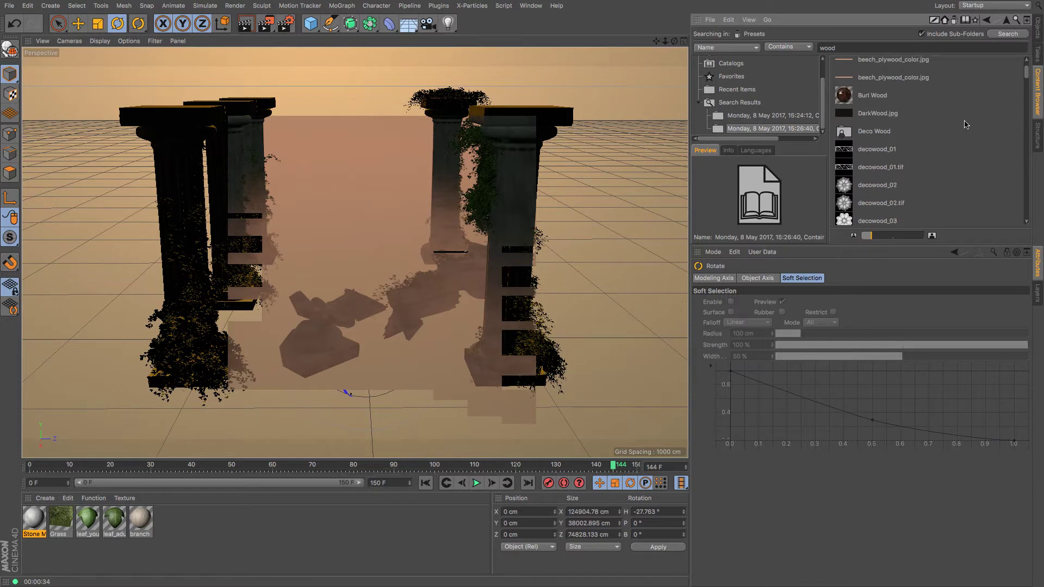
pyautogui.scroll(15, 966, 124)
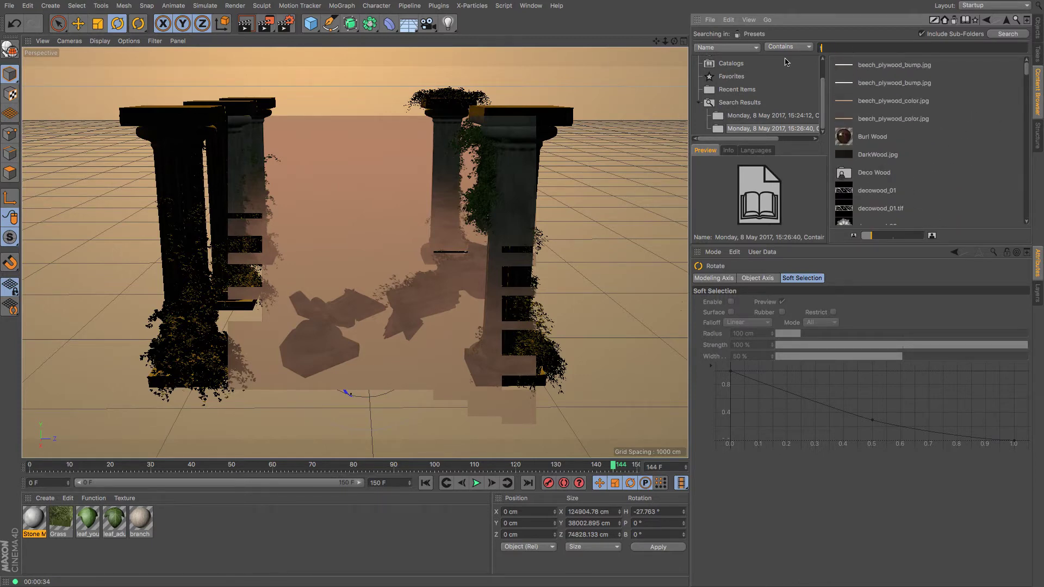
# Search the preset library for "forest" and load the Forest 01 tree plane into the scene.
pyautogui.write('forest')
pyautogui.press('Return')
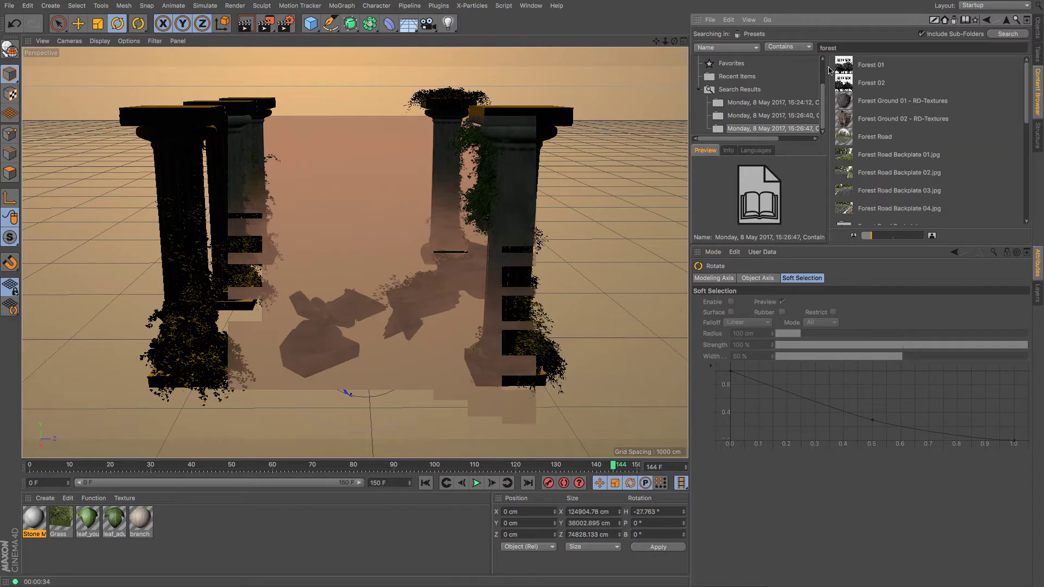
pyautogui.click(840, 68)
pyautogui.click(844, 84)
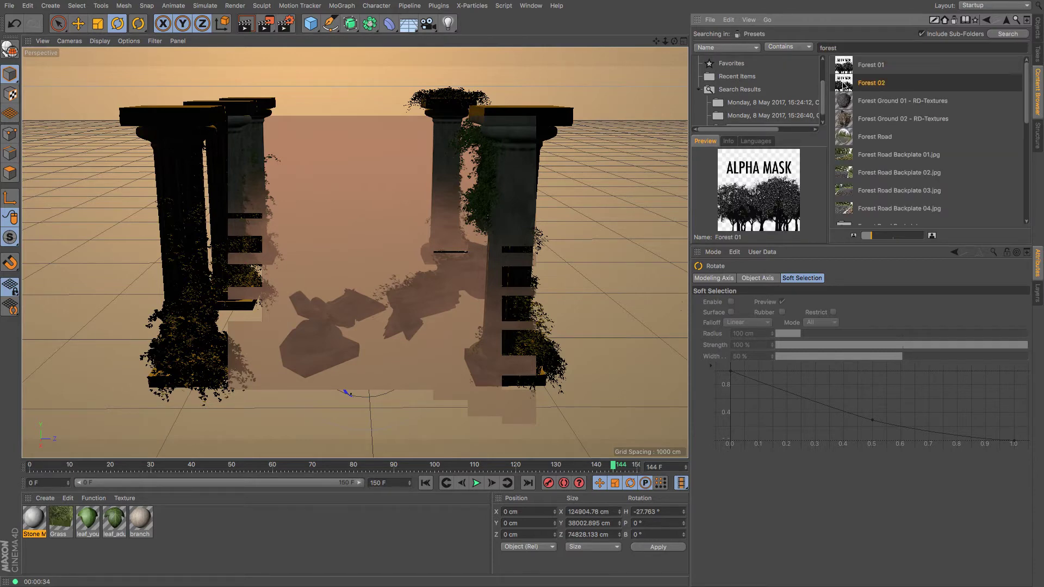
pyautogui.click(842, 69)
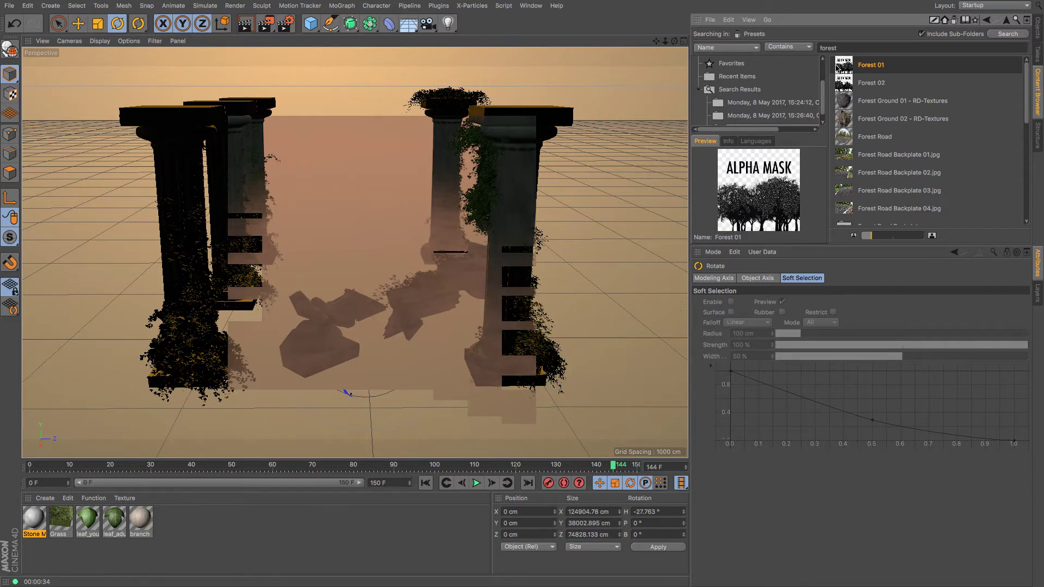
pyautogui.doubleClick(842, 65)
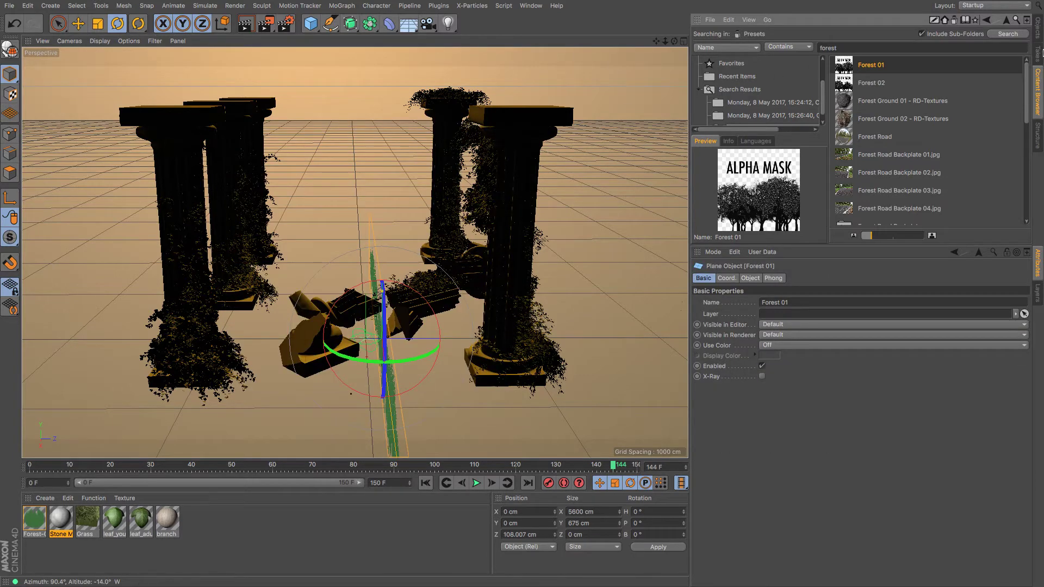
# Rotate the Forest 01 plane to a 90° heading and move it behind the columns to about X -3422 cm, Y 351 cm.
pyautogui.click(1038, 33)
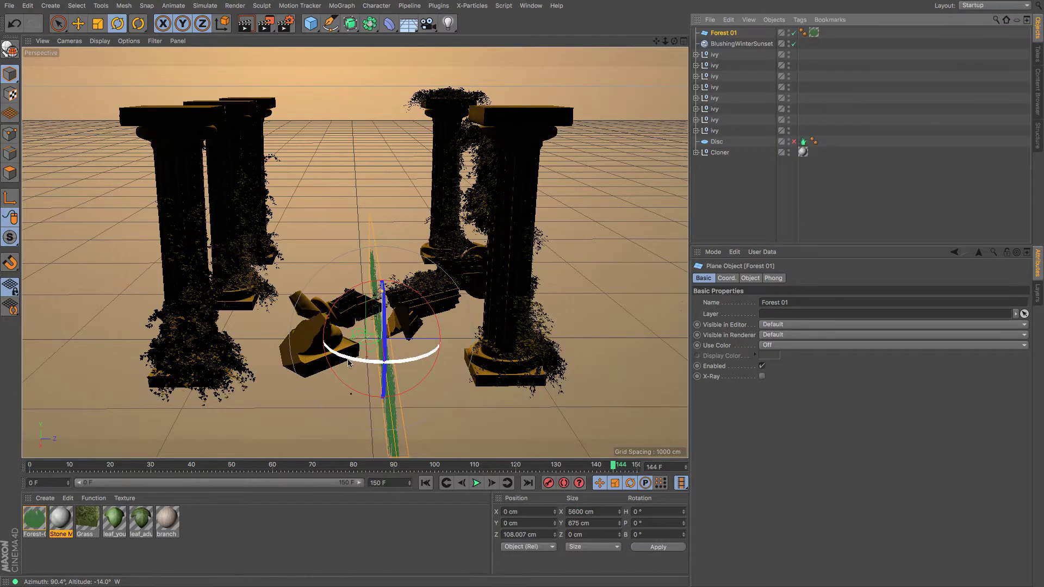
pyautogui.moveTo(351, 362); pyautogui.dragTo(427, 354)
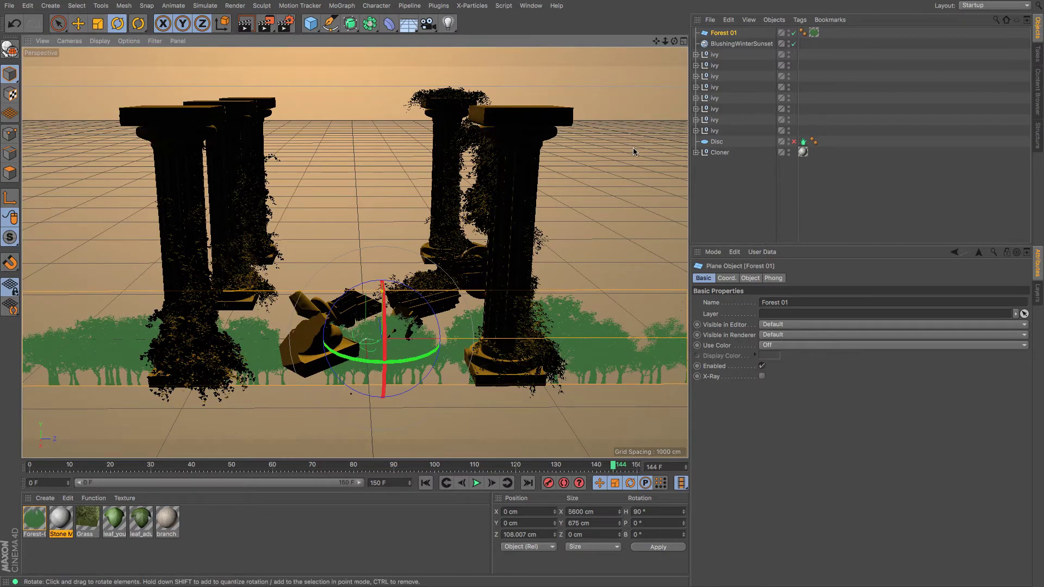
pyautogui.moveTo(674, 41); pyautogui.dragTo(3, 24)
pyautogui.click(78, 23)
pyautogui.moveTo(354, 228); pyautogui.dragTo(356, 135)
pyautogui.moveTo(391, 211); pyautogui.dragTo(679, 108)
pyautogui.moveTo(672, 42); pyautogui.dragTo(435, 161)
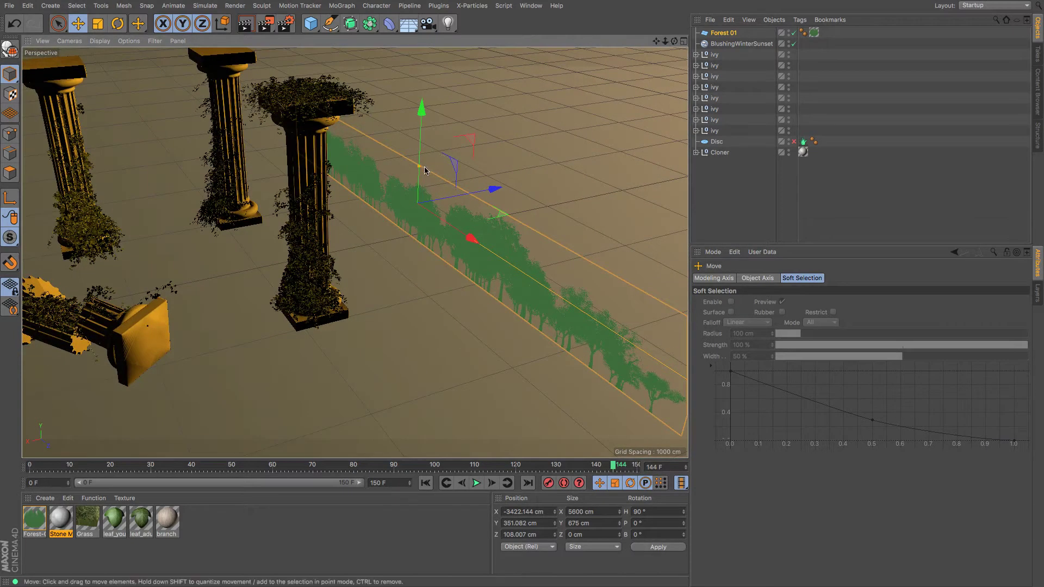
# Scale the Forest 01 plane up uniformly to about 20028 by 2414 cm.
pyautogui.press('t')
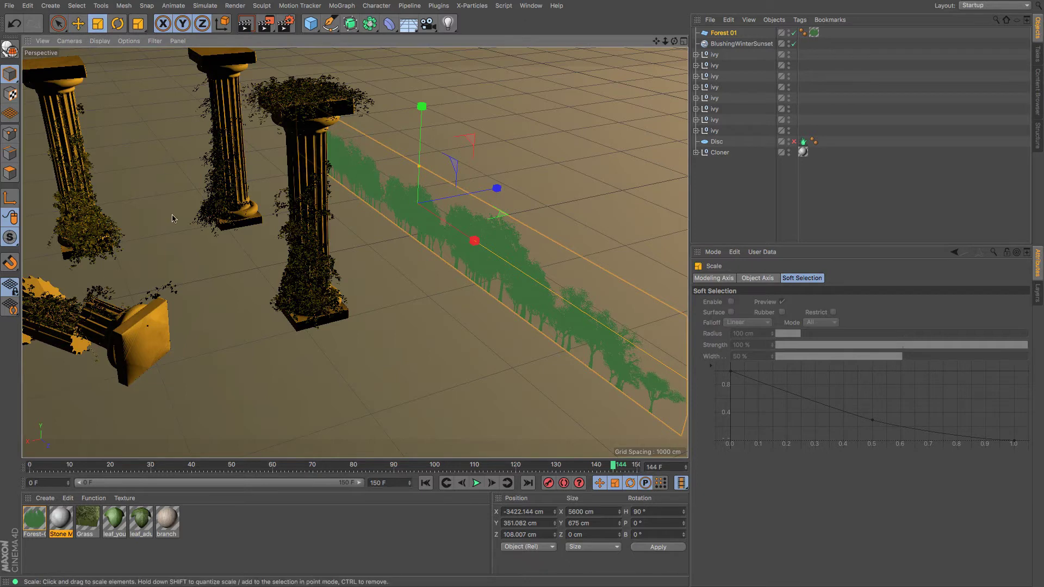
pyautogui.moveTo(172, 218); pyautogui.dragTo(100, 232)
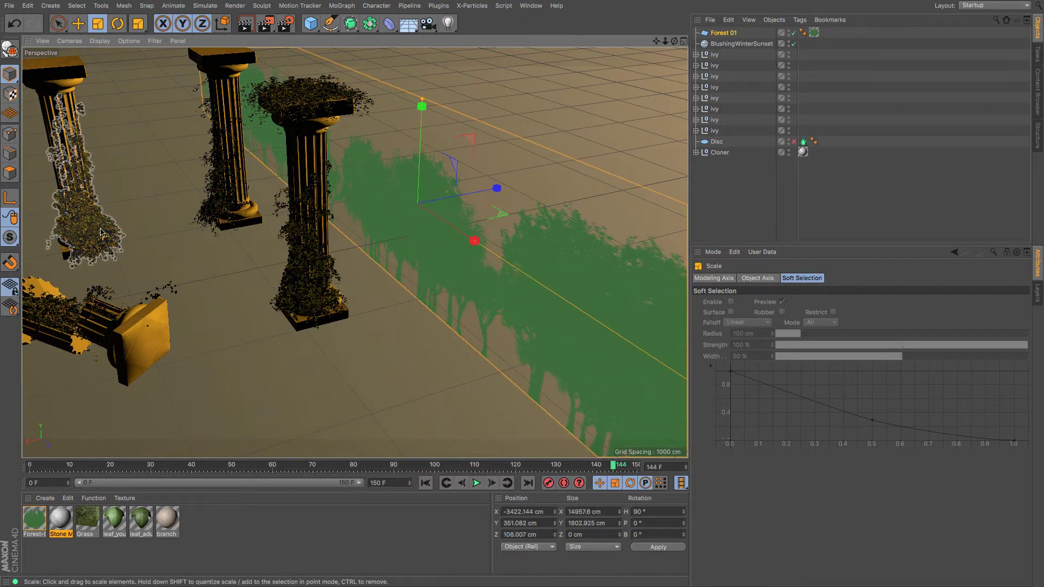
pyautogui.moveTo(223, 267); pyautogui.dragTo(383, 259)
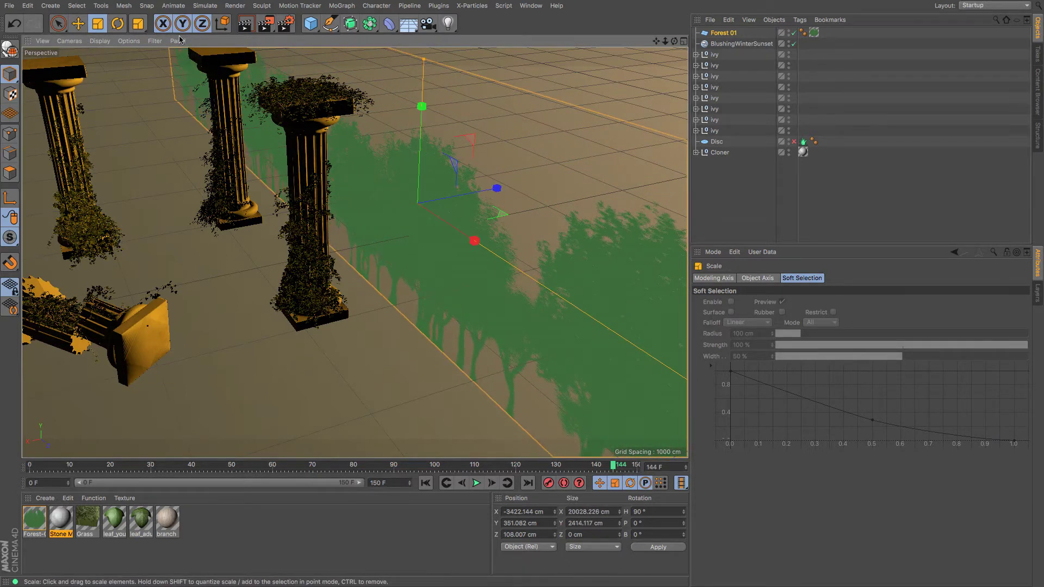
# Raise the Forest 01 plane to about Y 937 cm and push it back to about X -4694 cm behind the columns.
pyautogui.press('e')
pyautogui.moveTo(421, 106); pyautogui.dragTo(424, 48)
pyautogui.moveTo(499, 124); pyautogui.dragTo(622, 118)
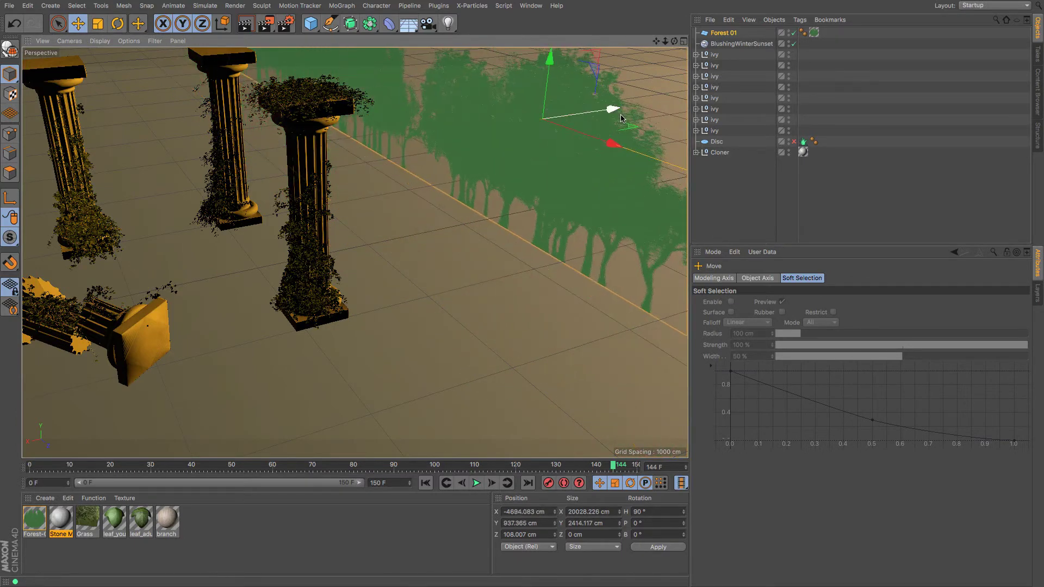
pyautogui.moveTo(663, 42); pyautogui.dragTo(576, 6)
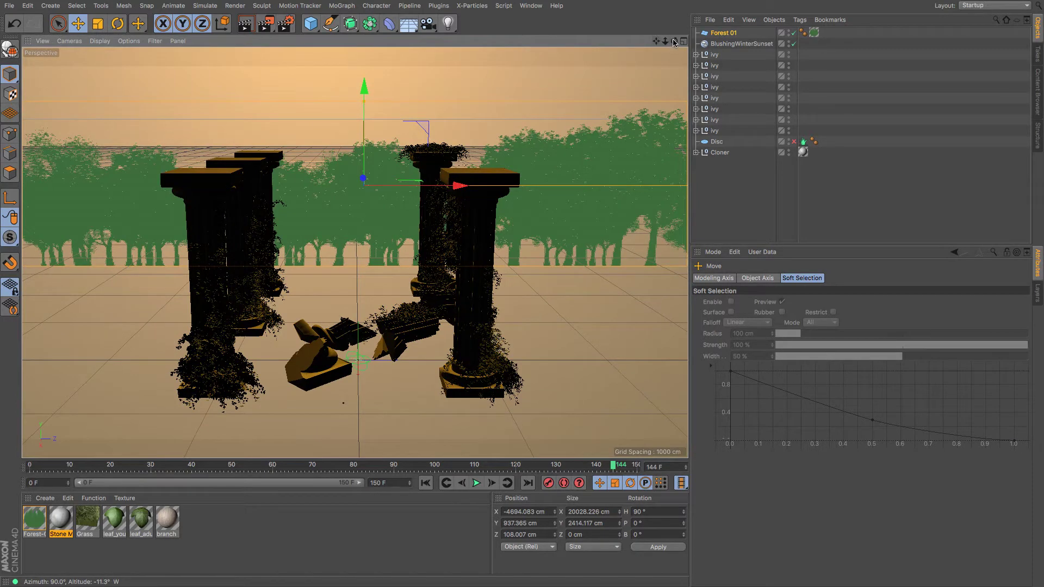
pyautogui.moveTo(675, 42); pyautogui.dragTo(674, 44)
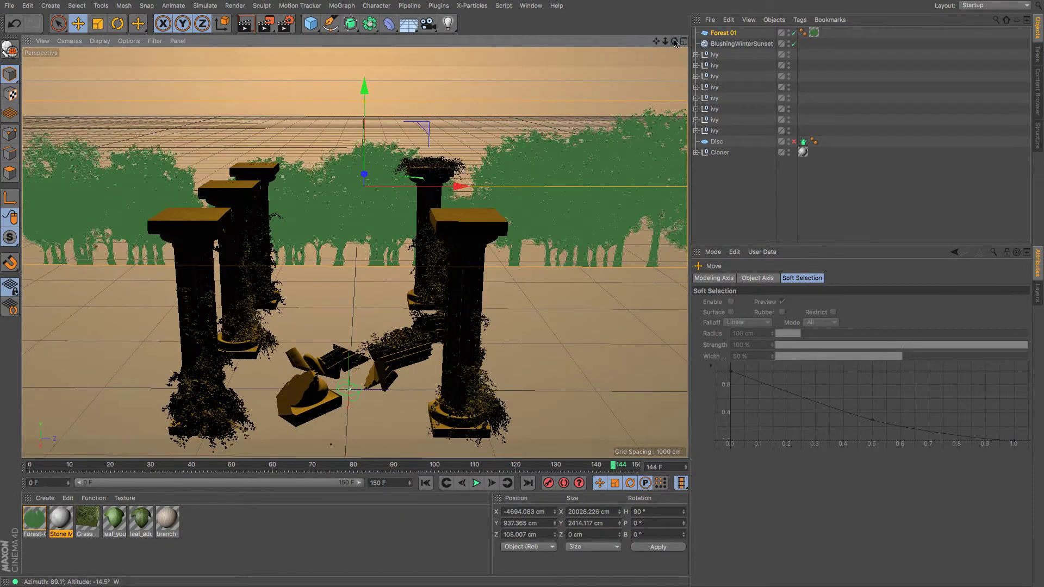
# Add a Wrap deformer to the scene and display its object properties.
pyautogui.click(385, 25)
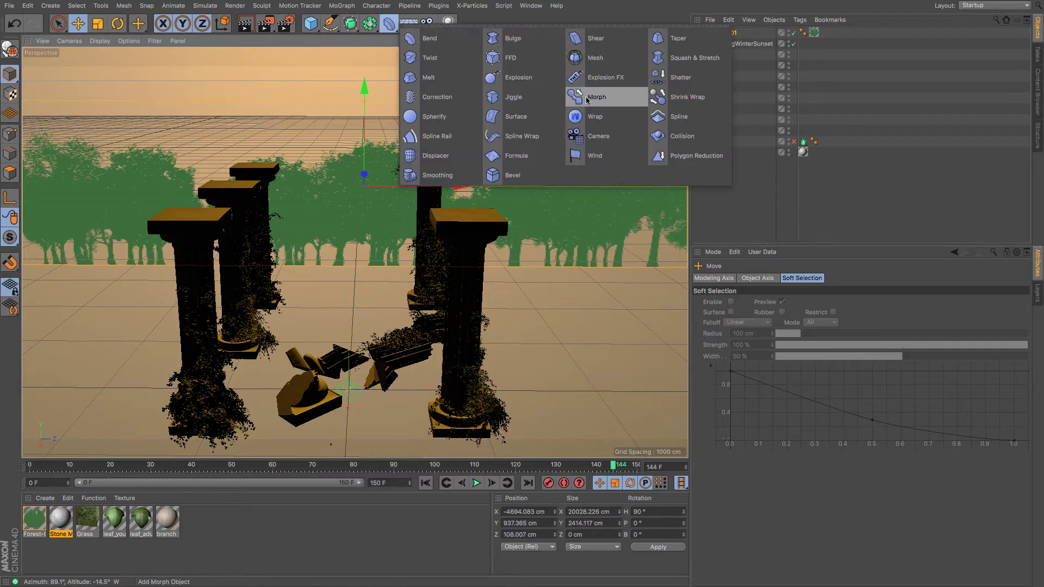
pyautogui.click(577, 116)
pyautogui.click(395, 29)
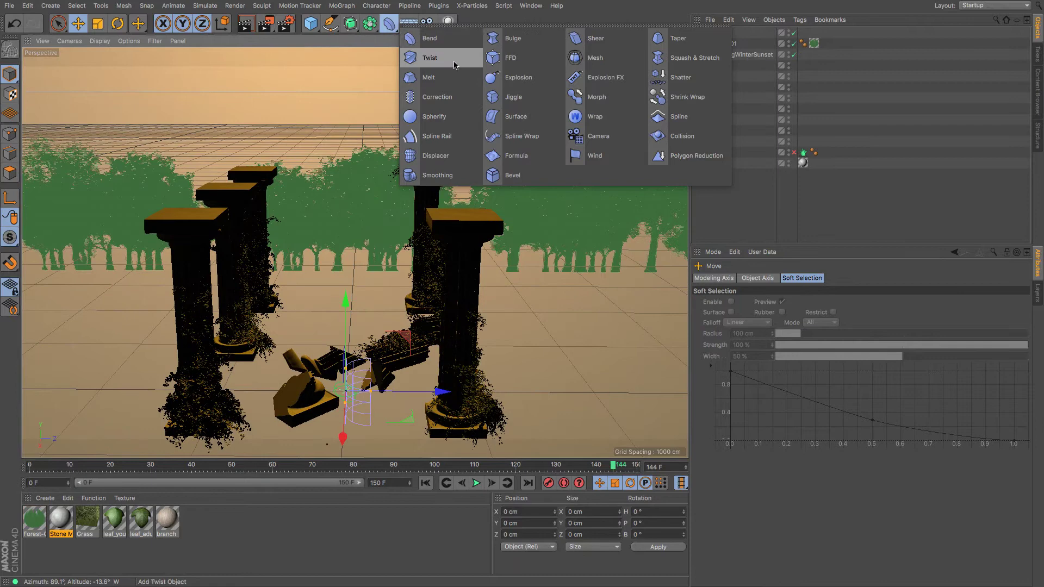
pyautogui.click(580, 118)
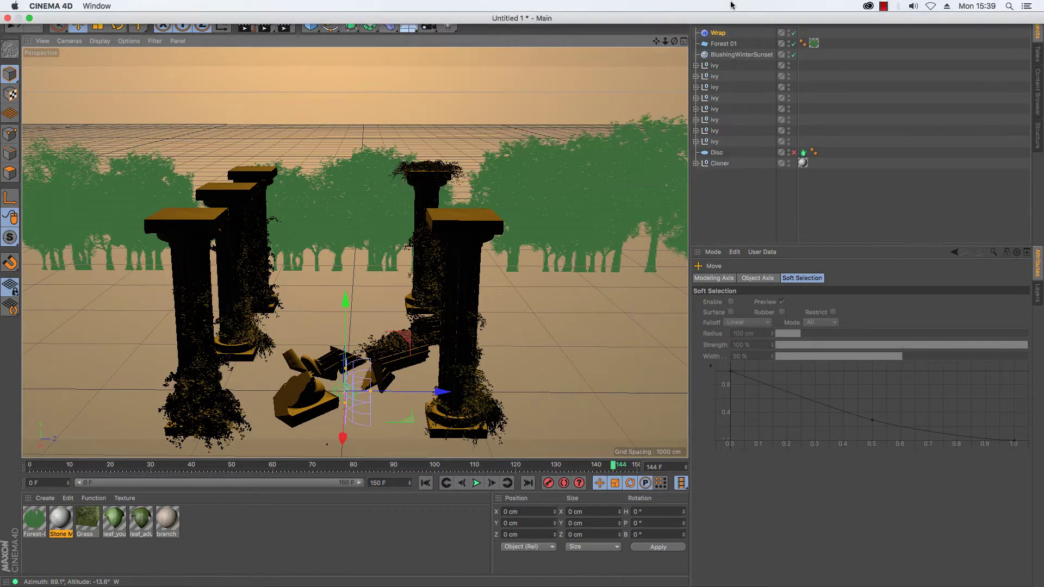
pyautogui.click(719, 33)
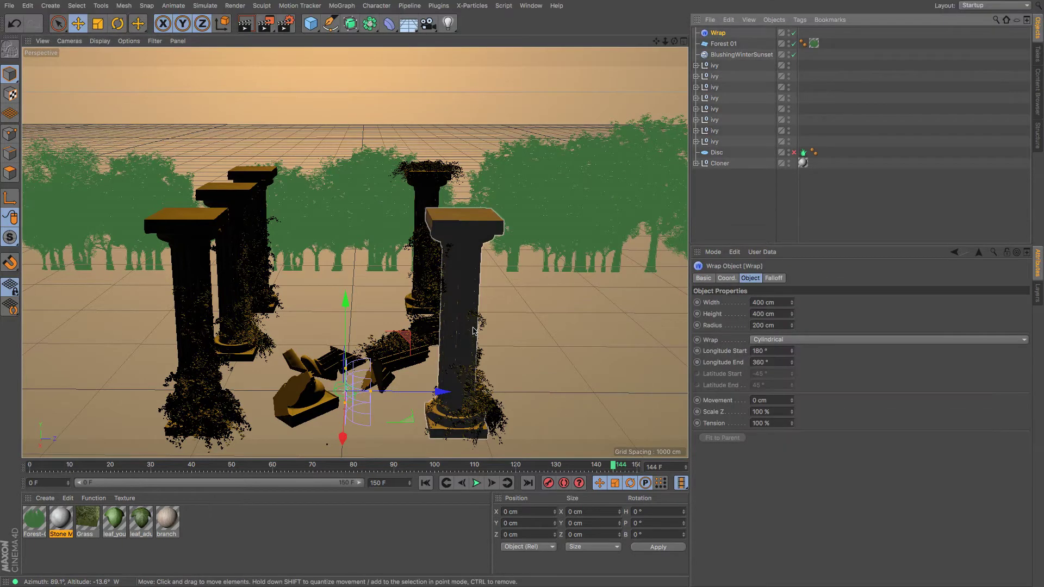
# Rotate the Wrap deformer to a -90° heading and enlarge it until its curved cage spans the columns.
pyautogui.press('r')
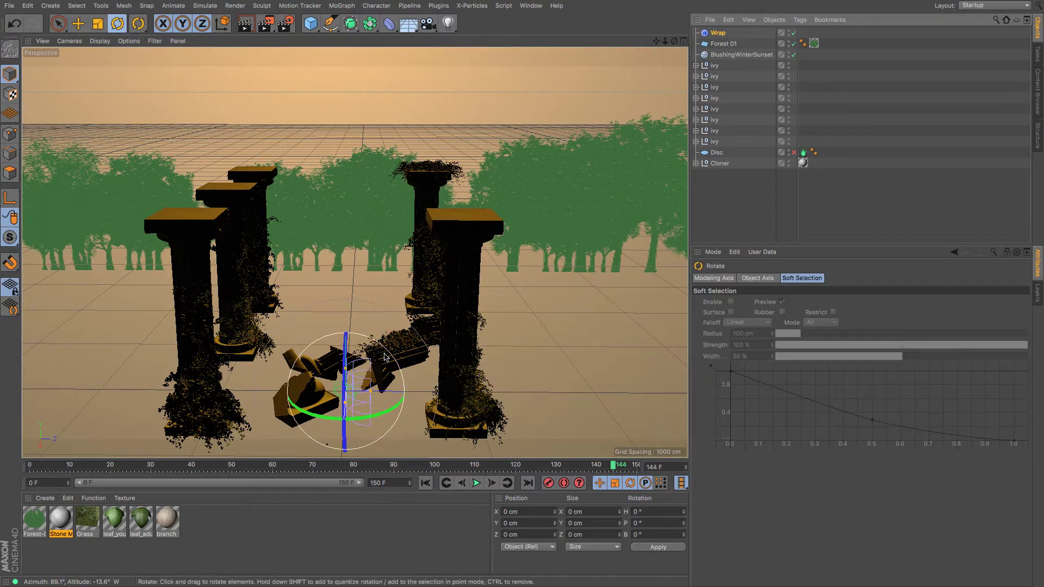
pyautogui.moveTo(392, 412); pyautogui.dragTo(531, 403)
pyautogui.press('t')
pyautogui.moveTo(344, 384); pyautogui.dragTo(343, 383)
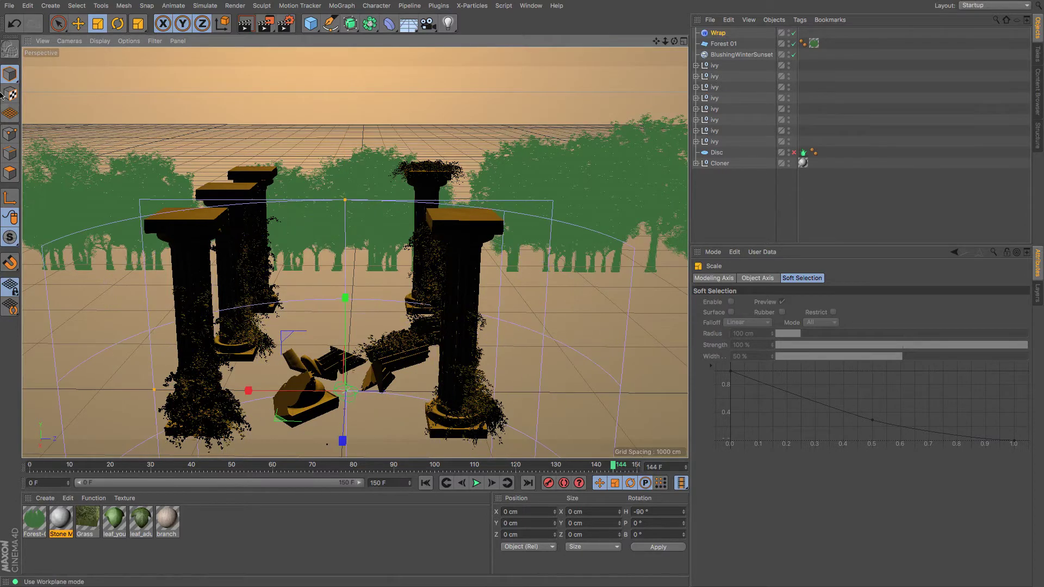
# Move the Wrap deformer back to about X -4386 cm and enlarge its radius to about 4743 cm around the columns.
pyautogui.press('e')
pyautogui.moveTo(339, 441); pyautogui.dragTo(351, 314)
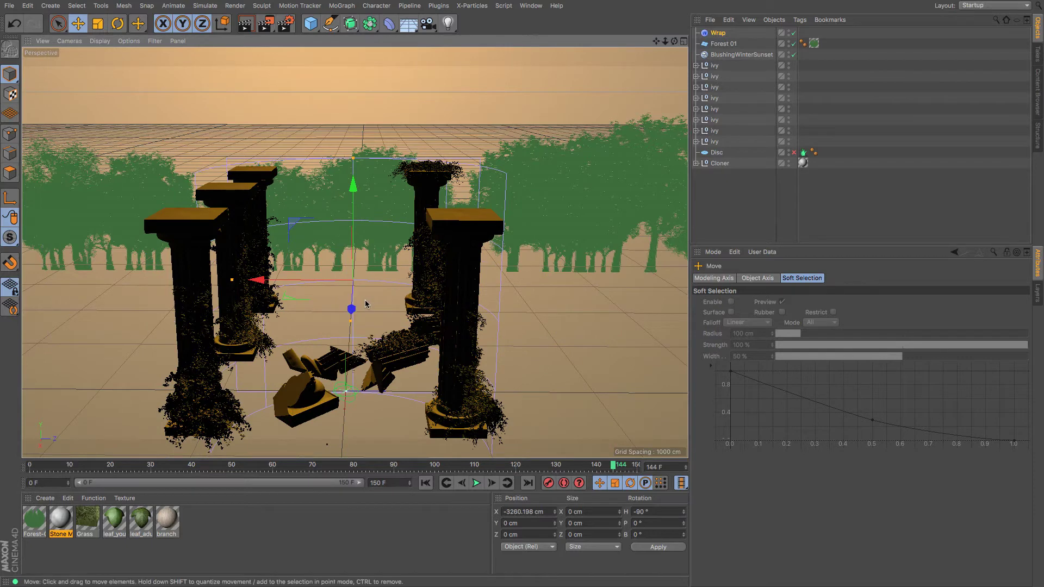
pyautogui.press('F2')
pyautogui.scroll(-5, 362, 256)
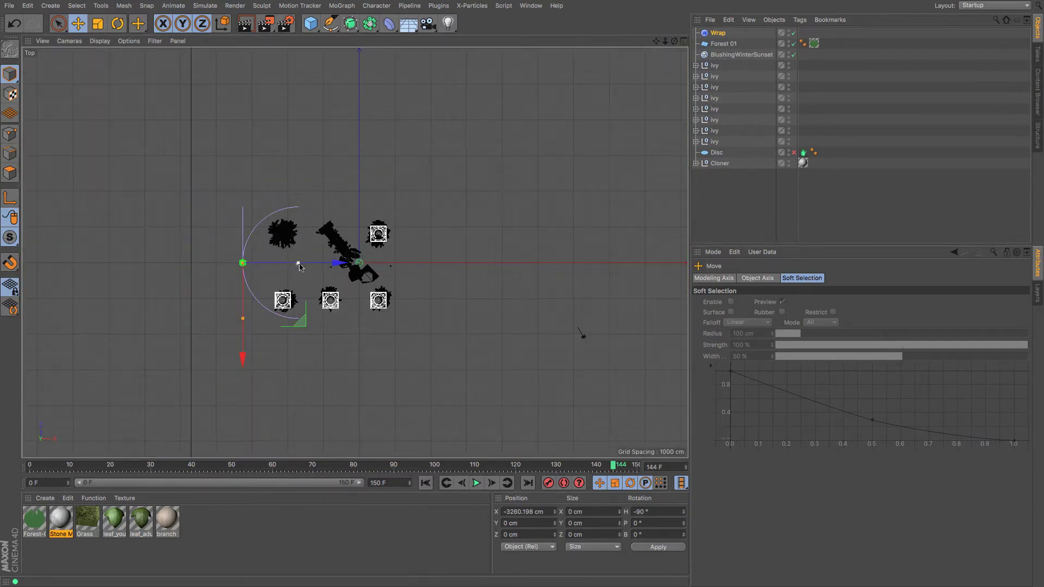
pyautogui.moveTo(299, 264); pyautogui.dragTo(373, 266)
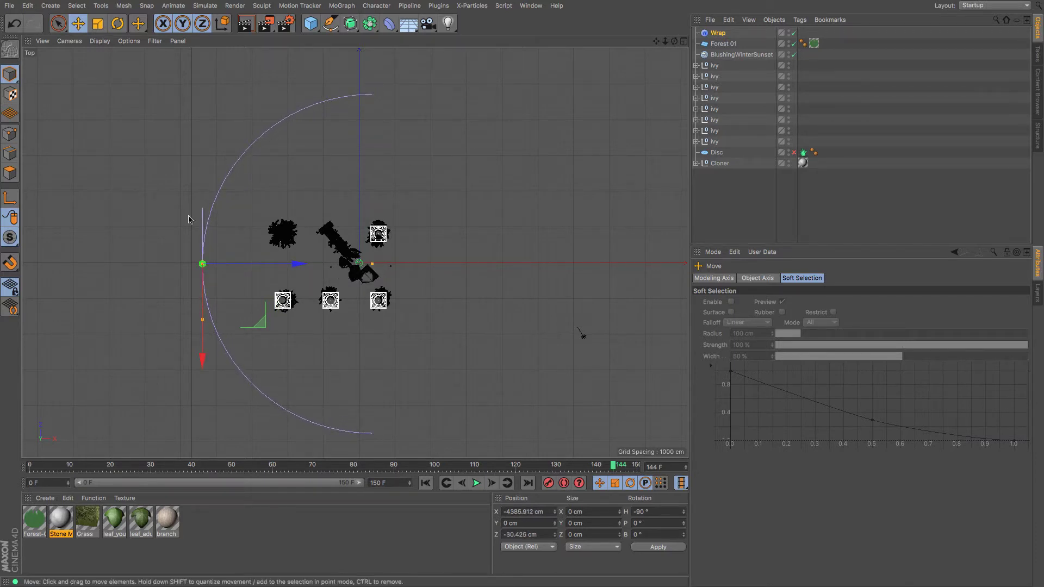
pyautogui.middleClick(163, 99)
pyautogui.middleClick(163, 99)
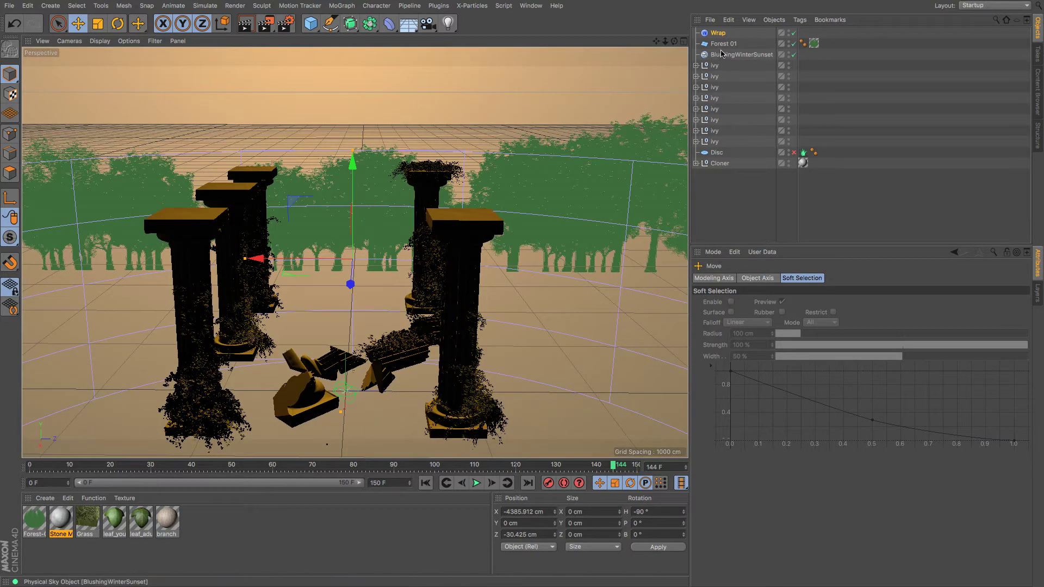
# Set the Forest 01 plane's width segments to 36 and make the Wrap deformer its child.
pyautogui.click(718, 47)
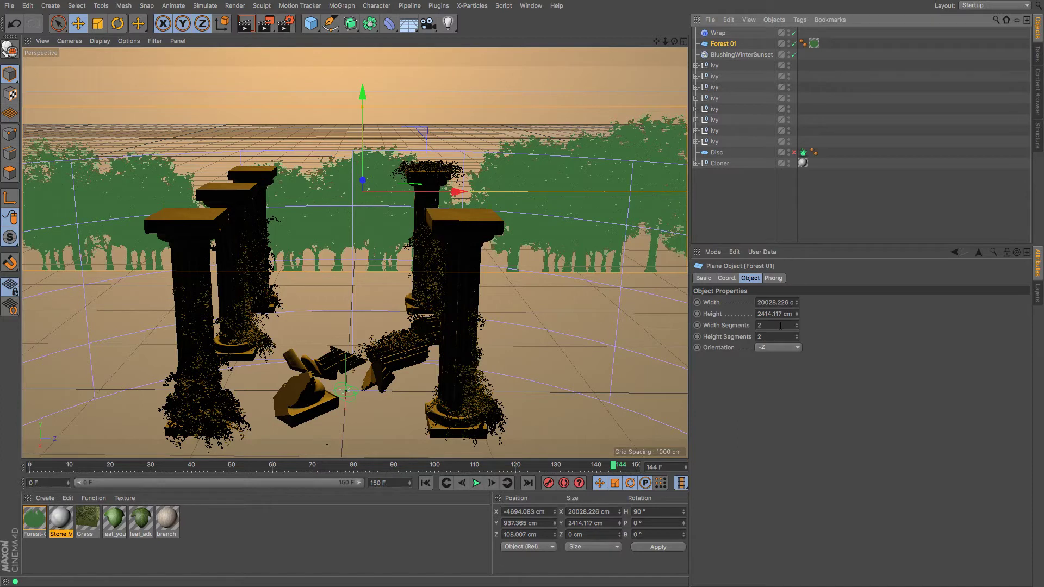
pyautogui.click(781, 325)
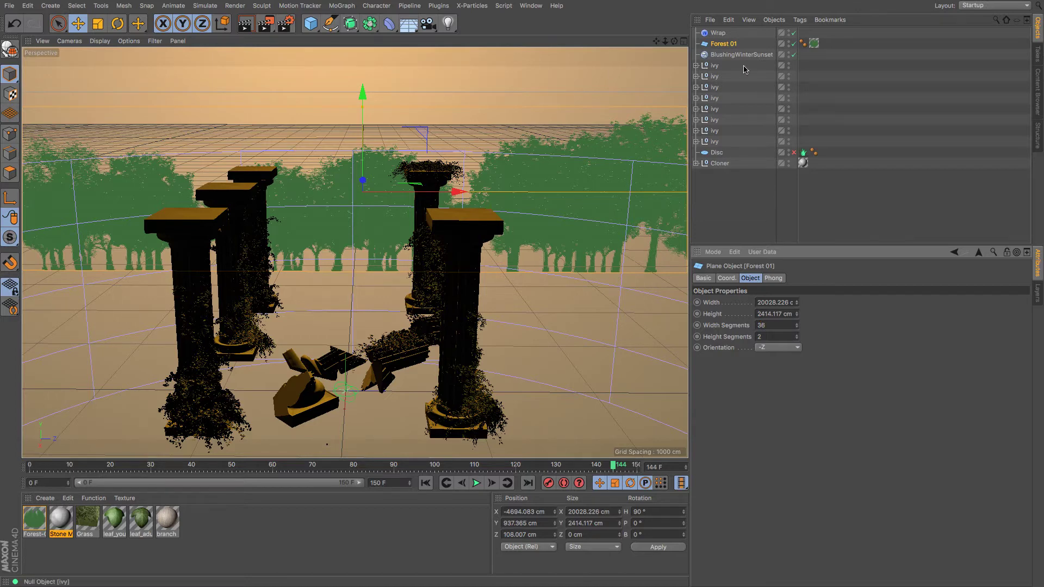
pyautogui.moveTo(718, 33); pyautogui.dragTo(719, 45)
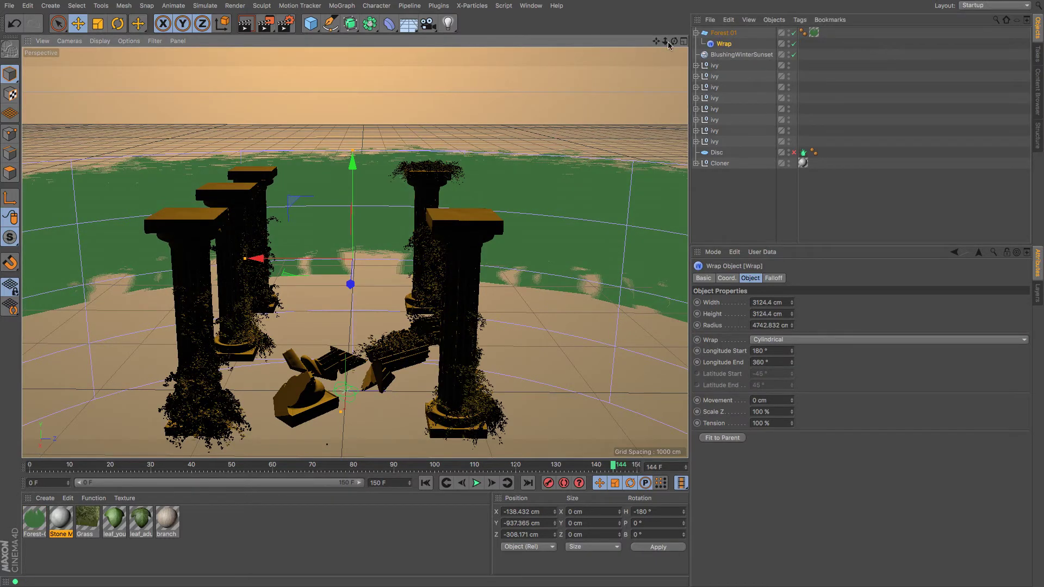
# Widen the Wrap deformer's flat reference area to about 13732 cm so the forest curves in a partial ring behind the columns.
pyautogui.moveTo(674, 41)
pyautogui.mouseDown()
pyautogui.moveTo(511, 50)
pyautogui.moveTo(680, 54)
pyautogui.mouseUp()
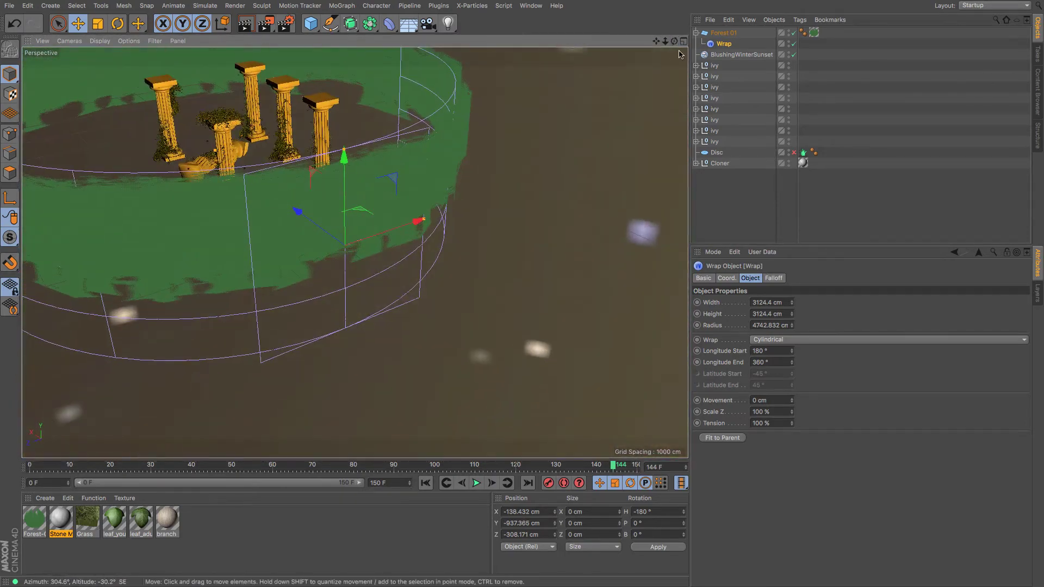
pyautogui.moveTo(424, 220); pyautogui.dragTo(626, 148)
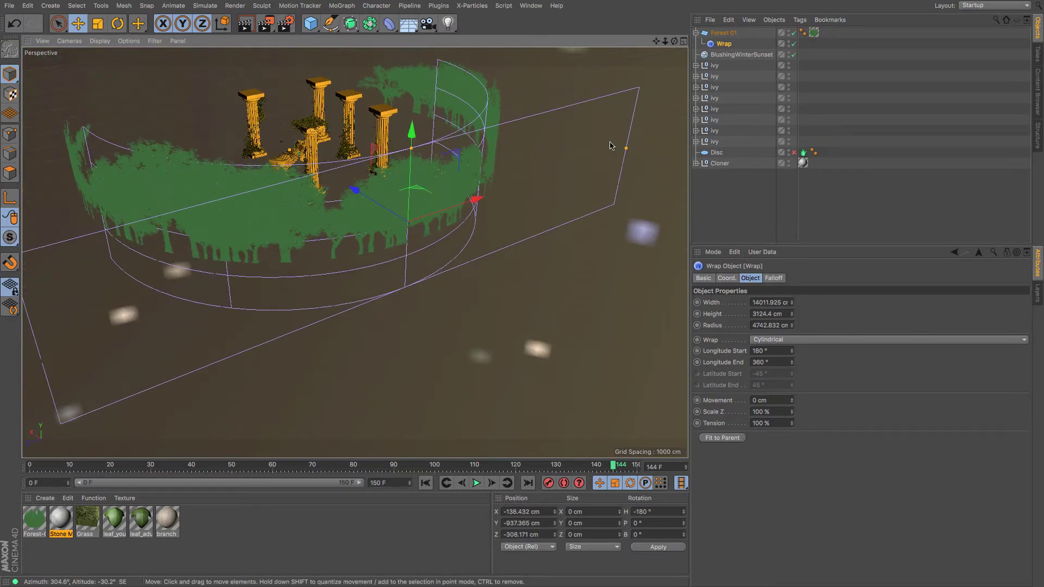
pyautogui.moveTo(675, 41); pyautogui.dragTo(661, 46)
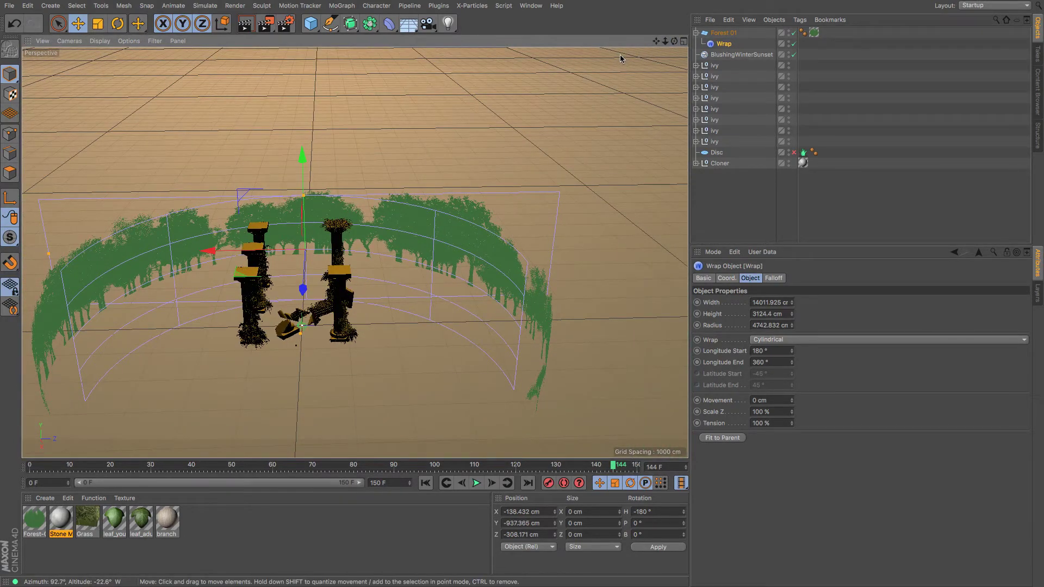
pyautogui.moveTo(50, 252); pyautogui.dragTo(54, 254)
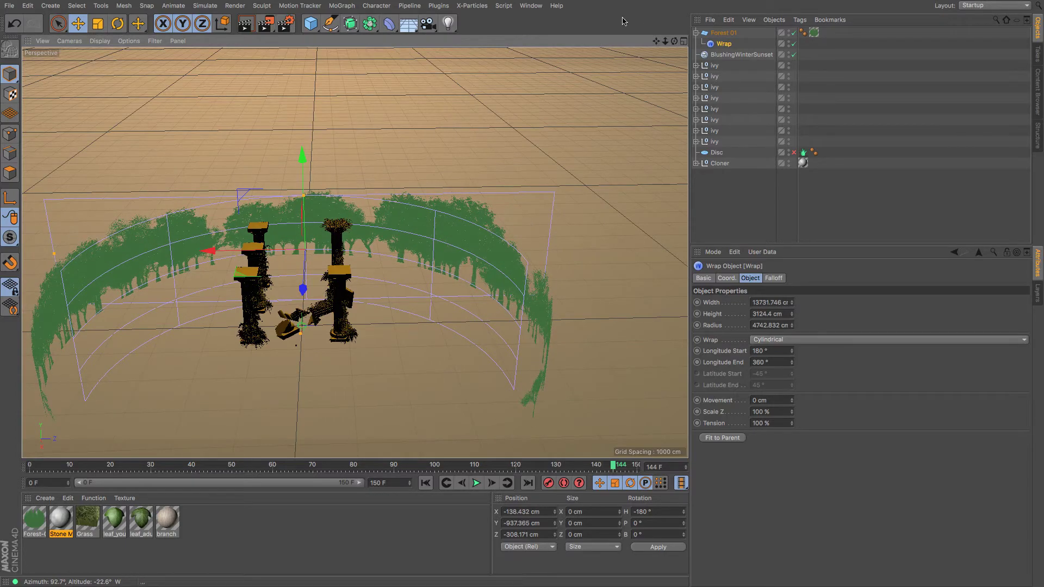
pyautogui.moveTo(674, 41)
pyautogui.mouseDown()
pyautogui.moveTo(683, 35)
pyautogui.moveTo(647, 59)
pyautogui.moveTo(677, 44)
pyautogui.moveTo(658, 46)
pyautogui.moveTo(668, 41)
pyautogui.mouseUp()
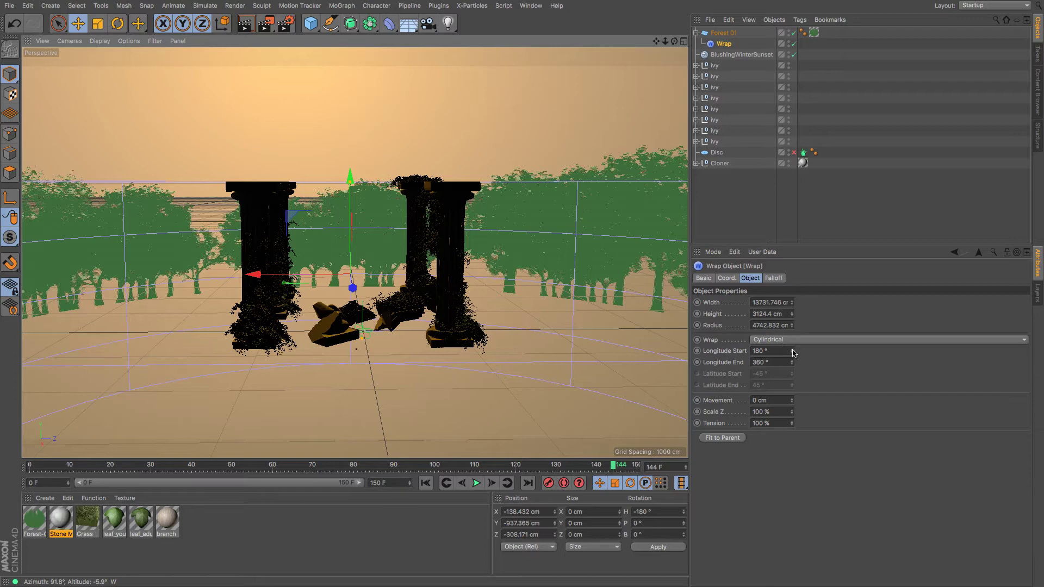
# Adjust the Wrap deformer's longitude range to start at 187° and end at 395°.
pyautogui.moveTo(793, 353); pyautogui.dragTo(792, 377)
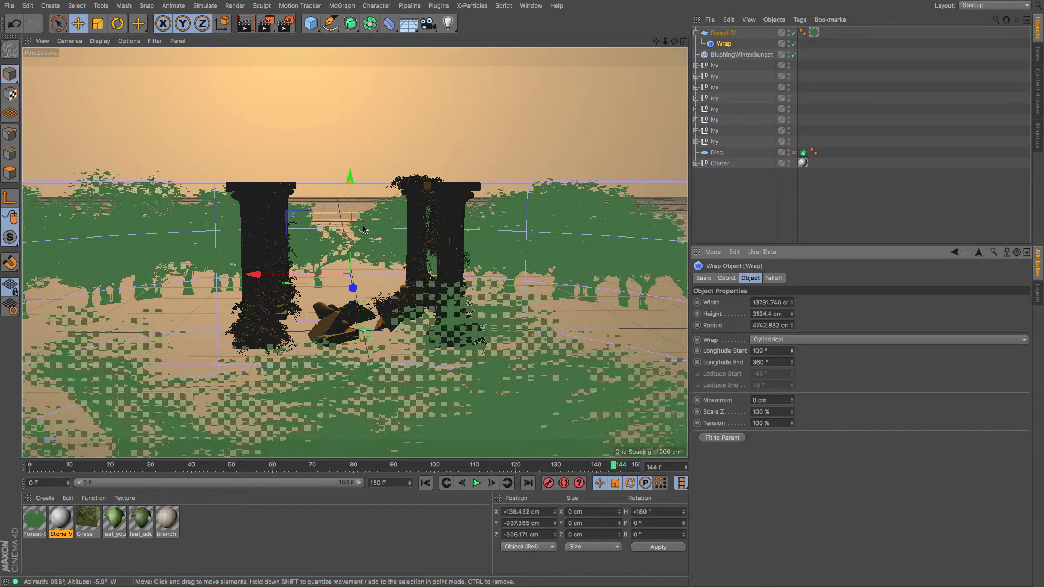
pyautogui.moveTo(792, 362)
pyautogui.mouseDown()
pyautogui.moveTo(792, 381)
pyautogui.moveTo(792, 340)
pyautogui.moveTo(791, 352)
pyautogui.mouseUp()
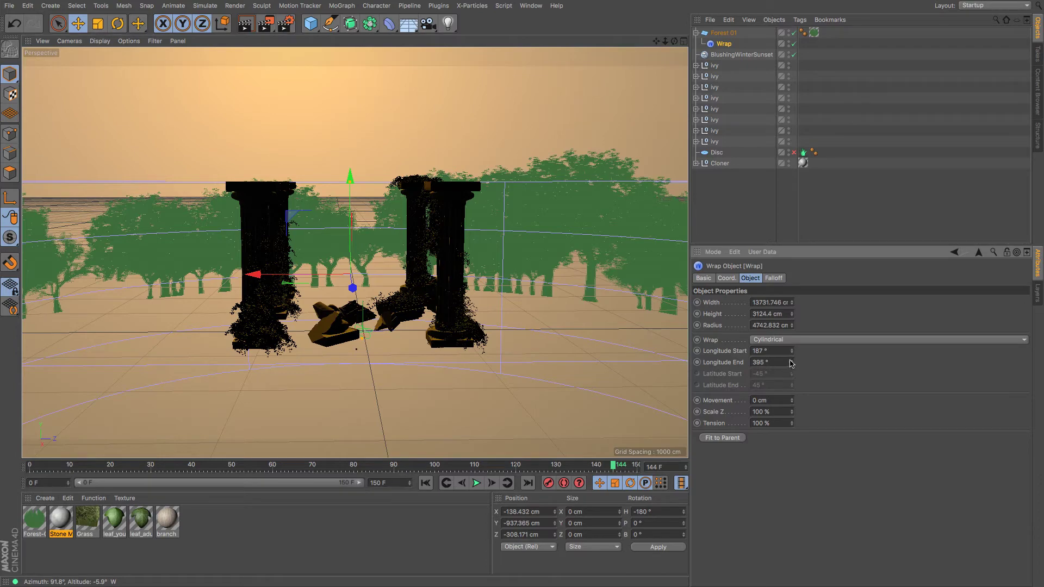
pyautogui.moveTo(675, 41); pyautogui.dragTo(415, 172)
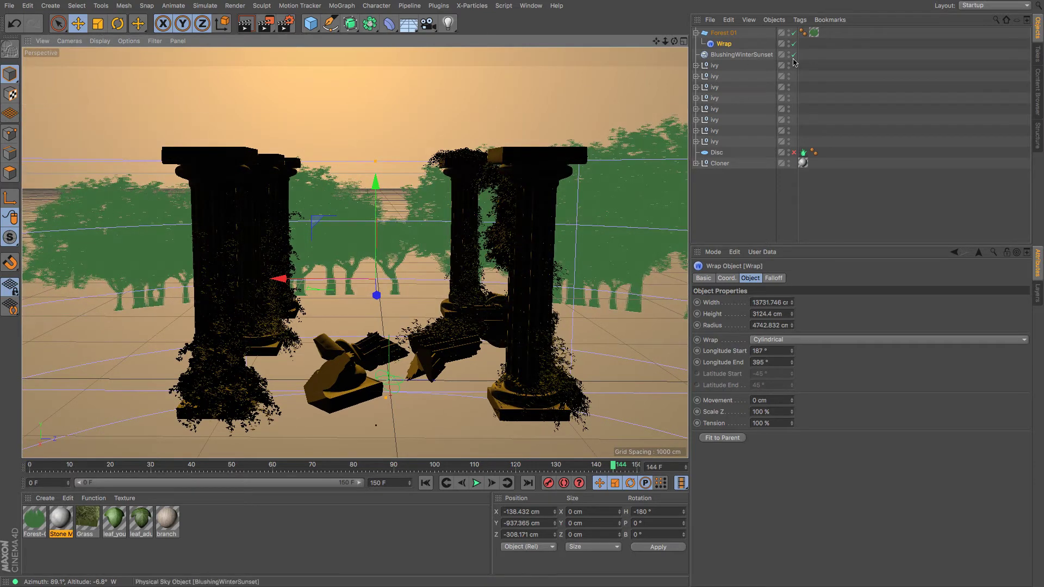
# With the ground Disc enabled, raise the Forest 01 plane to about Y 1468 cm and increase its height to about 2978 cm.
pyautogui.click(794, 153)
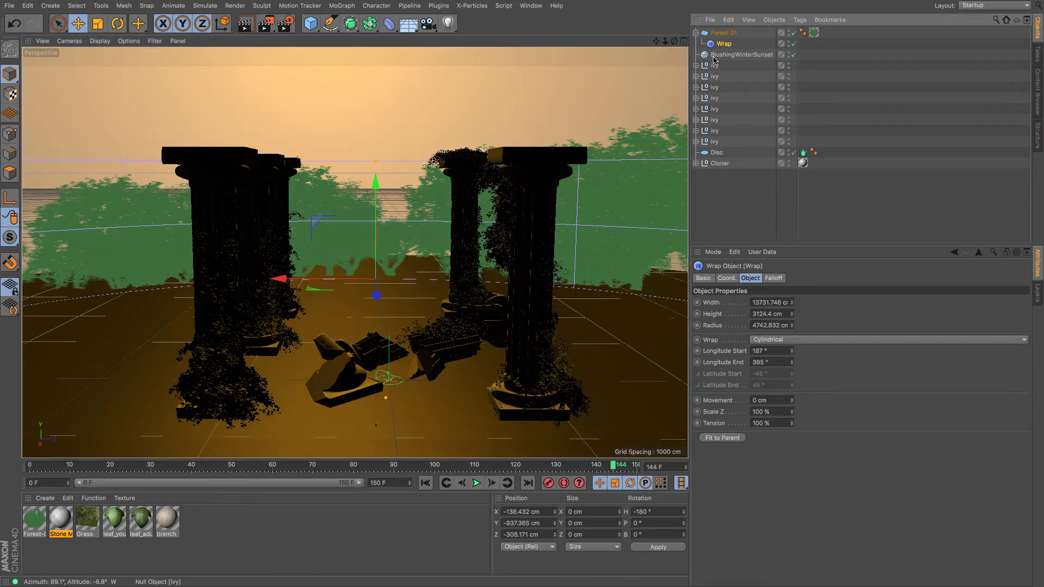
pyautogui.click(729, 34)
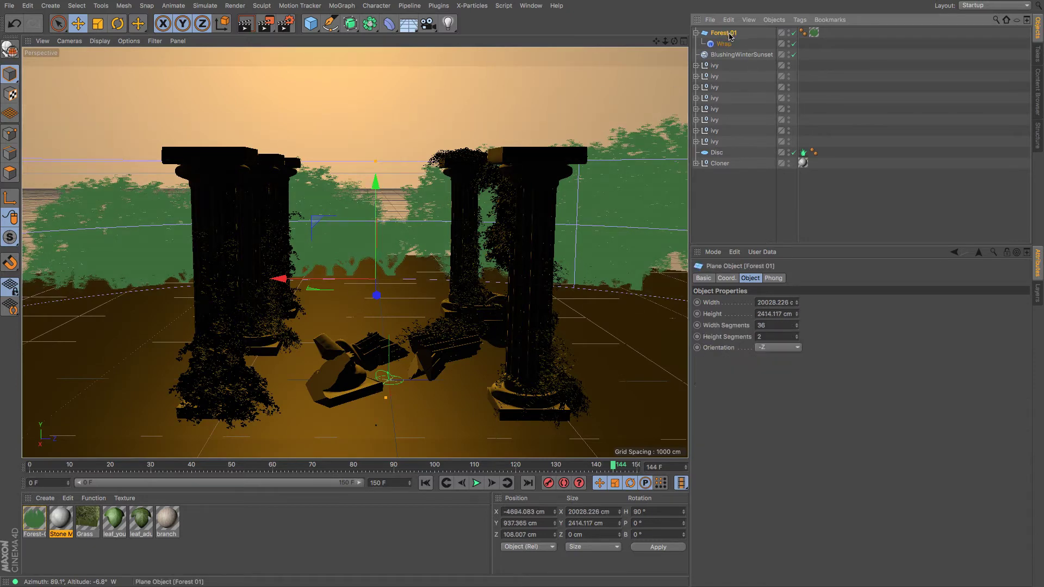
pyautogui.moveTo(376, 217); pyautogui.dragTo(388, 100)
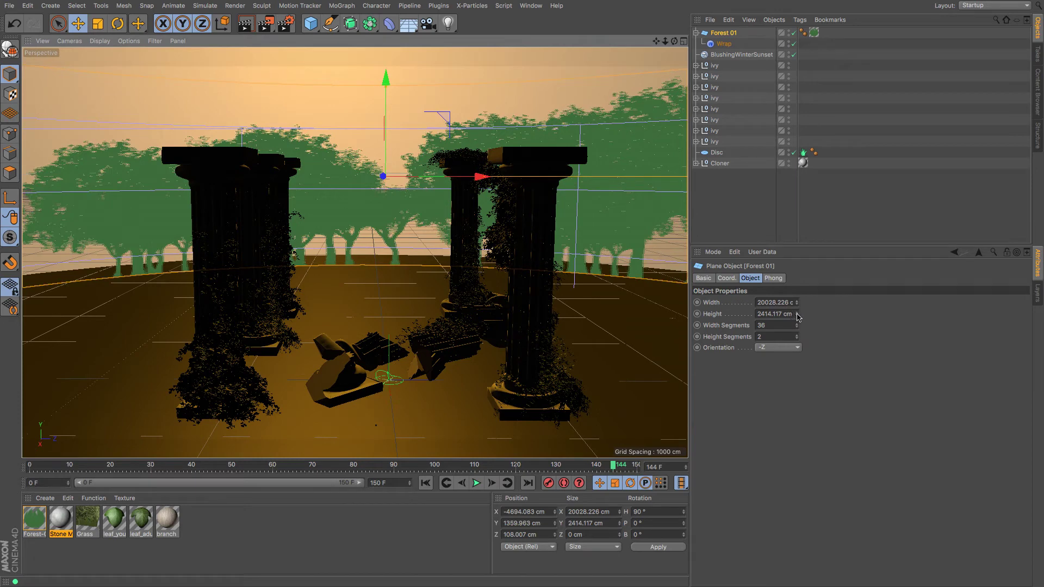
pyautogui.moveTo(799, 315); pyautogui.dragTo(798, 297)
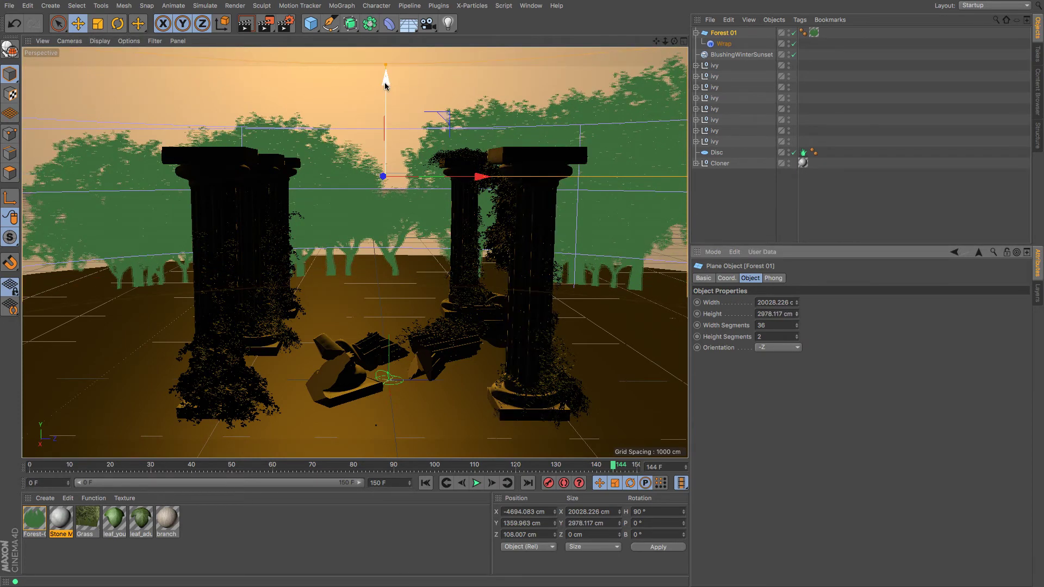
pyautogui.moveTo(385, 80); pyautogui.dragTo(388, 73)
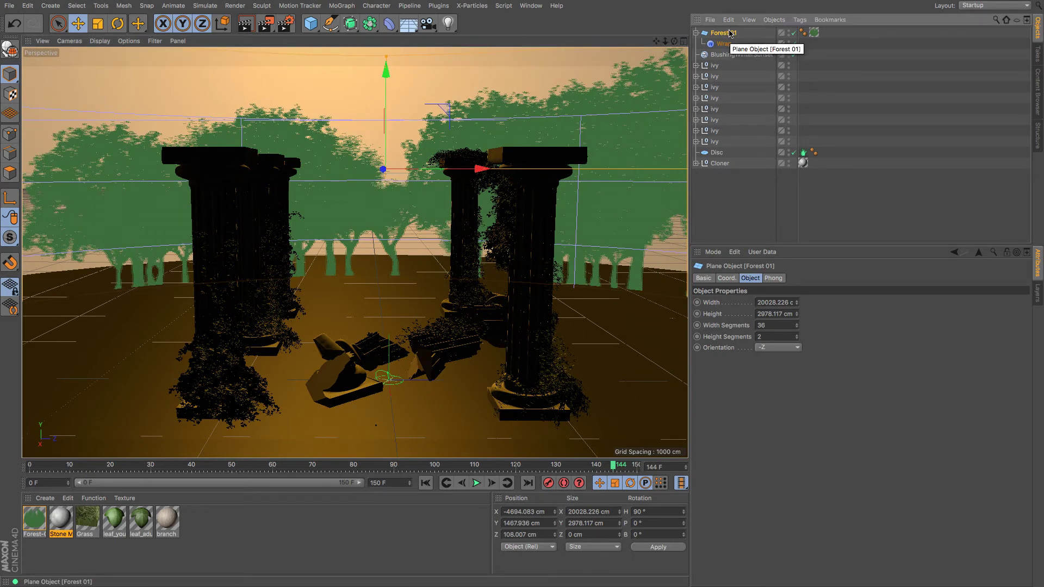
# Duplicate the Forest 01 plane with its Wrap deformer and move the copy back to about X -6408 cm.
pyautogui.hotkey('ctrl', 'c')
pyautogui.hotkey('ctrl', 'v')
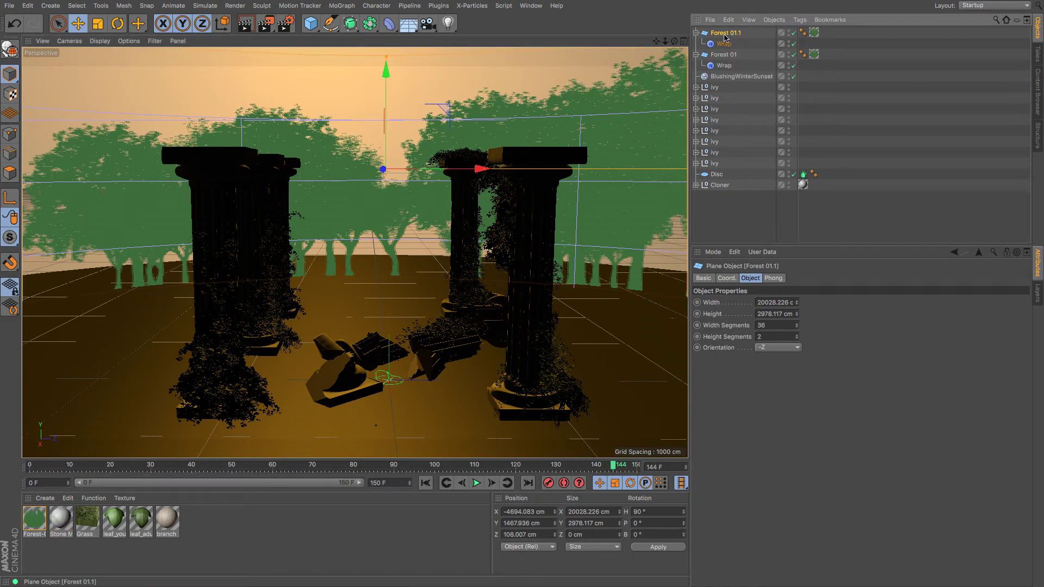
pyautogui.press('F2')
pyautogui.scroll(-3, 505, 102)
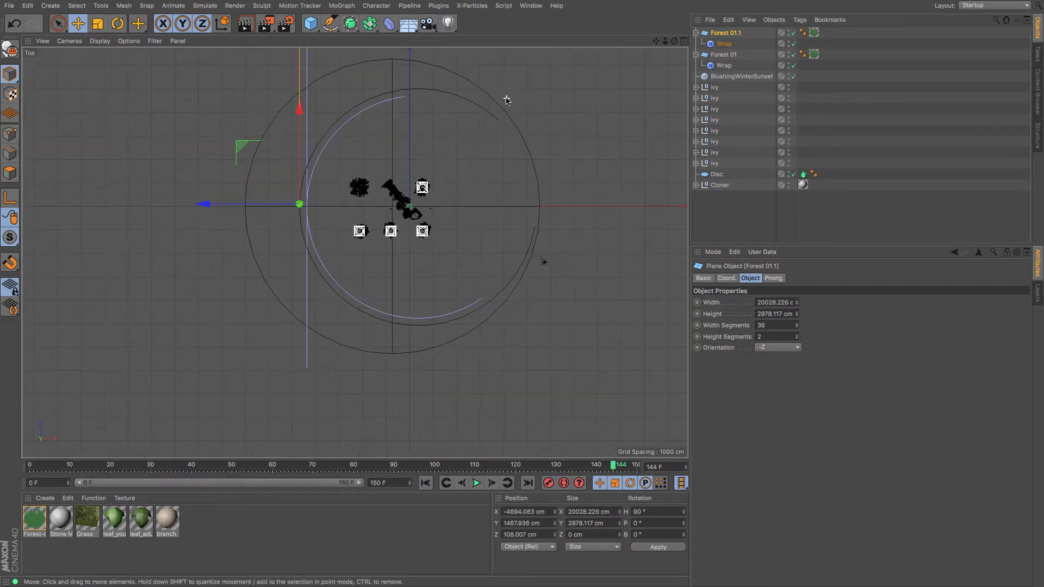
pyautogui.click(79, 24)
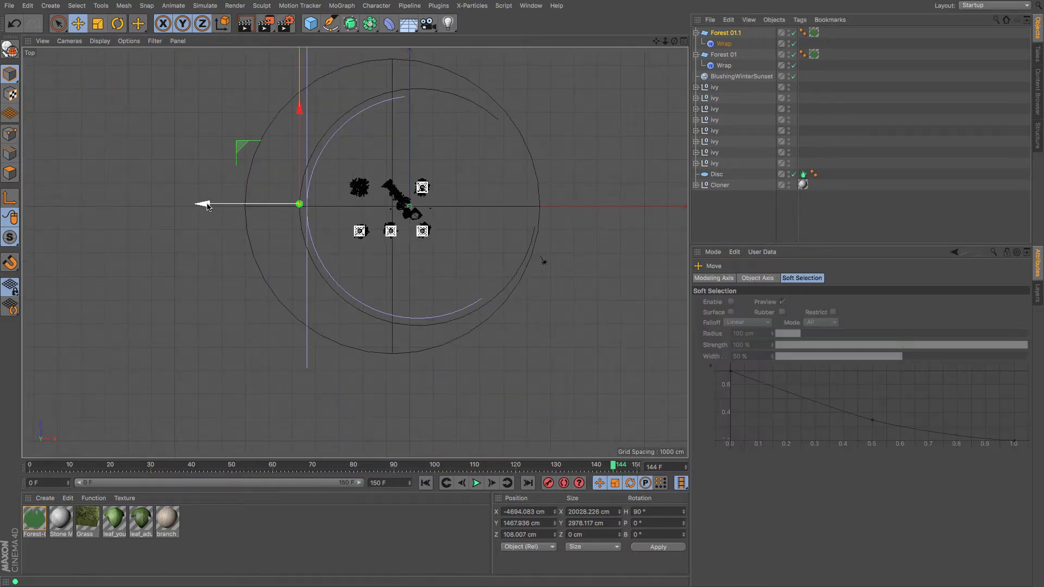
pyautogui.moveTo(204, 204); pyautogui.dragTo(166, 206)
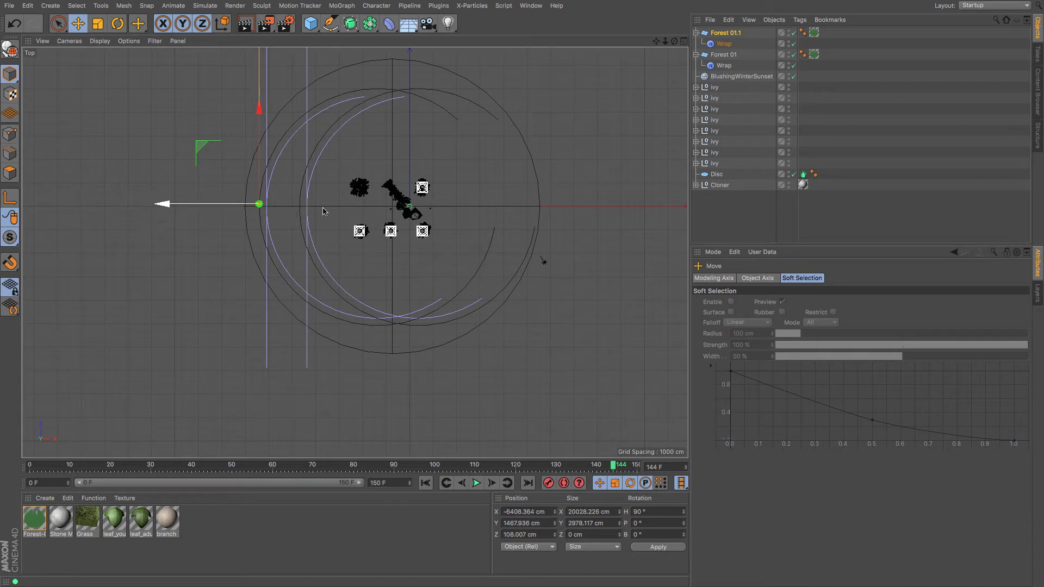
# Set the copied forest's Wrap deformer to a radius of about 5992 cm and a longitude end of 311°.
pyautogui.click(722, 44)
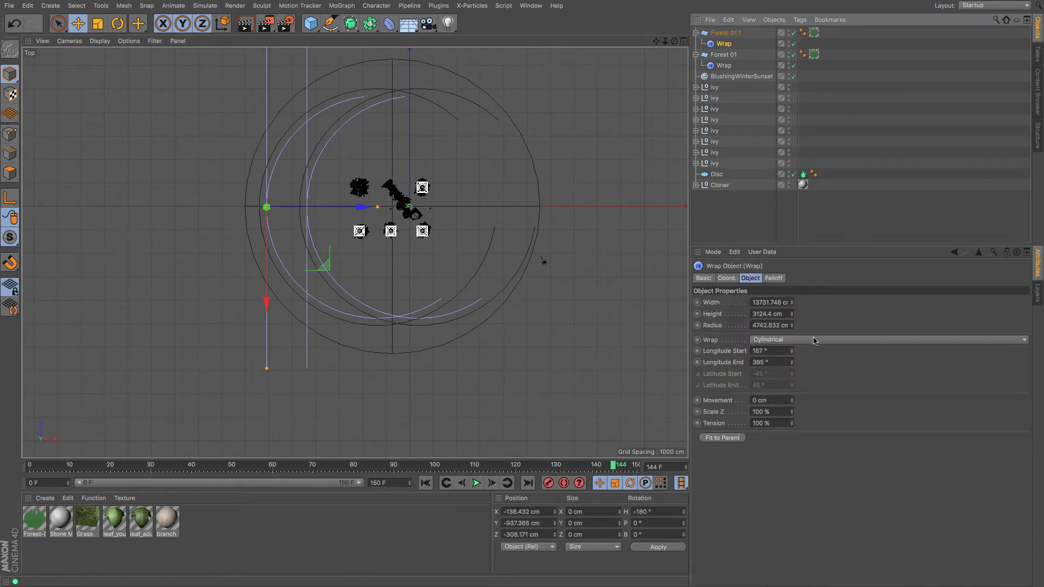
pyautogui.moveTo(793, 327); pyautogui.dragTo(793, 315)
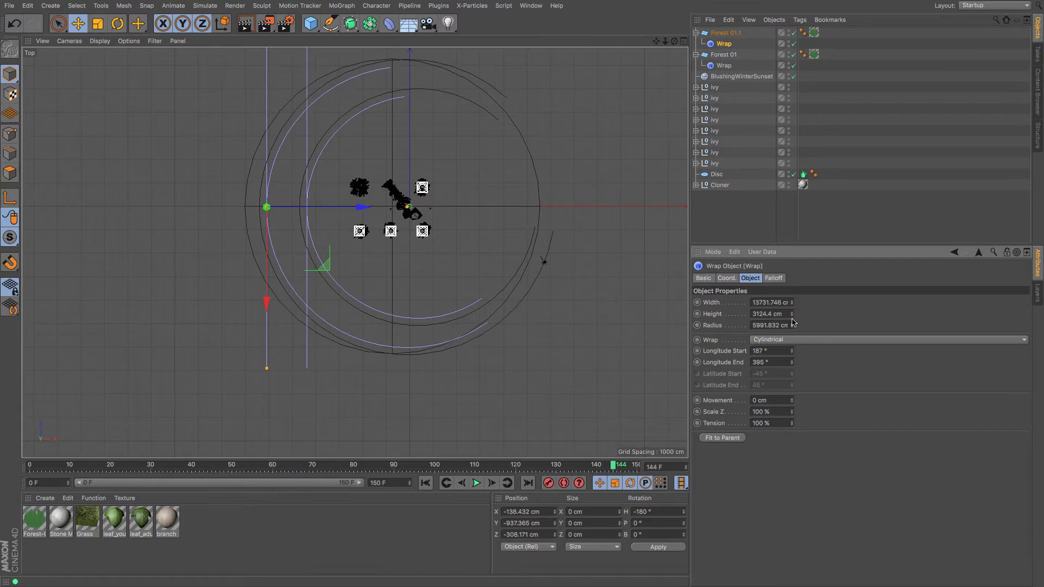
pyautogui.press('F1')
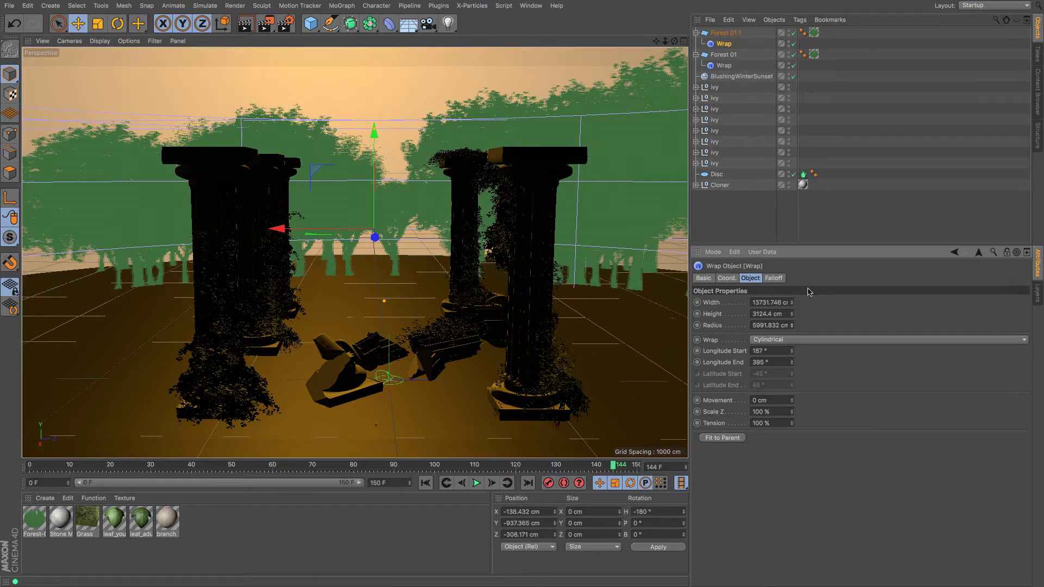
pyautogui.moveTo(792, 362); pyautogui.dragTo(792, 393)
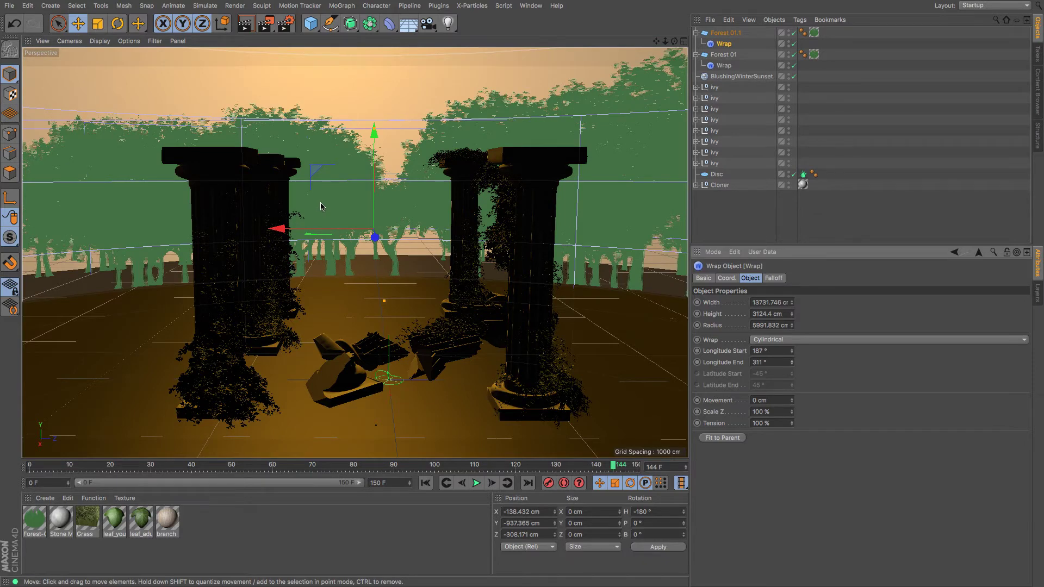
# Turn off the Luminance channel of the Forest-01 material and close its editor.
pyautogui.doubleClick(35, 522)
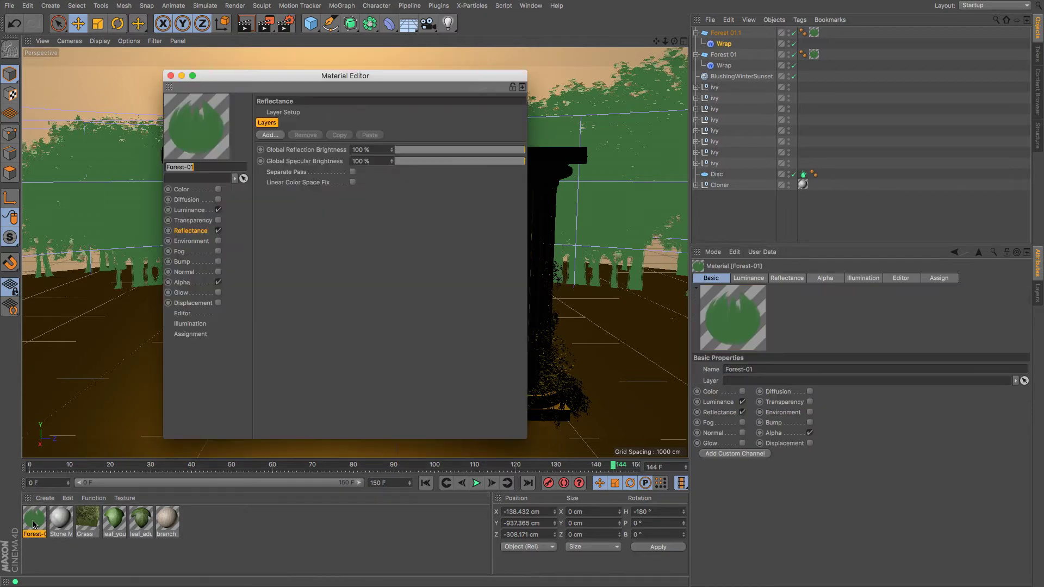
pyautogui.click(218, 211)
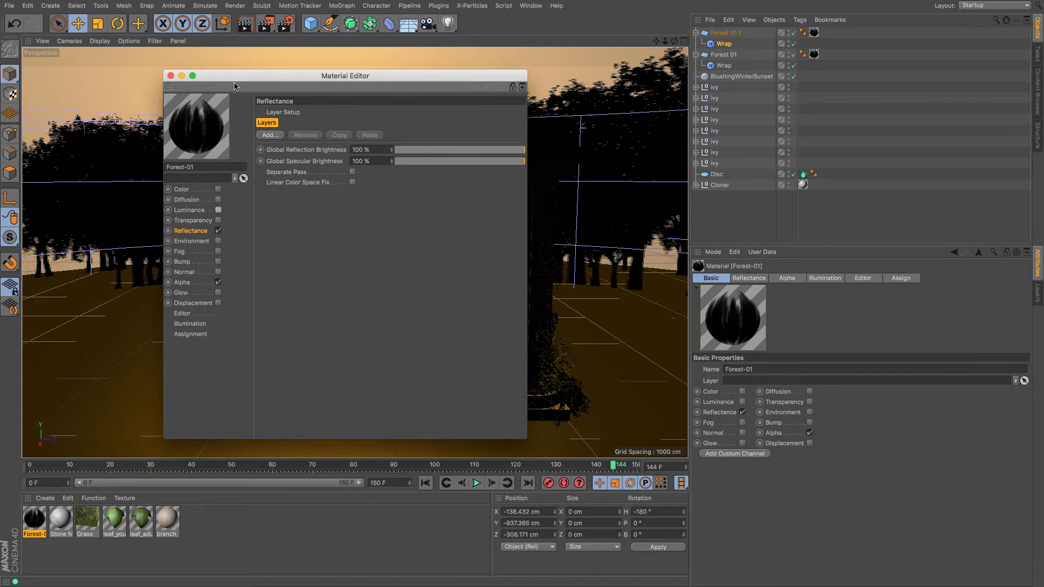
pyautogui.moveTo(235, 85); pyautogui.dragTo(541, 187)
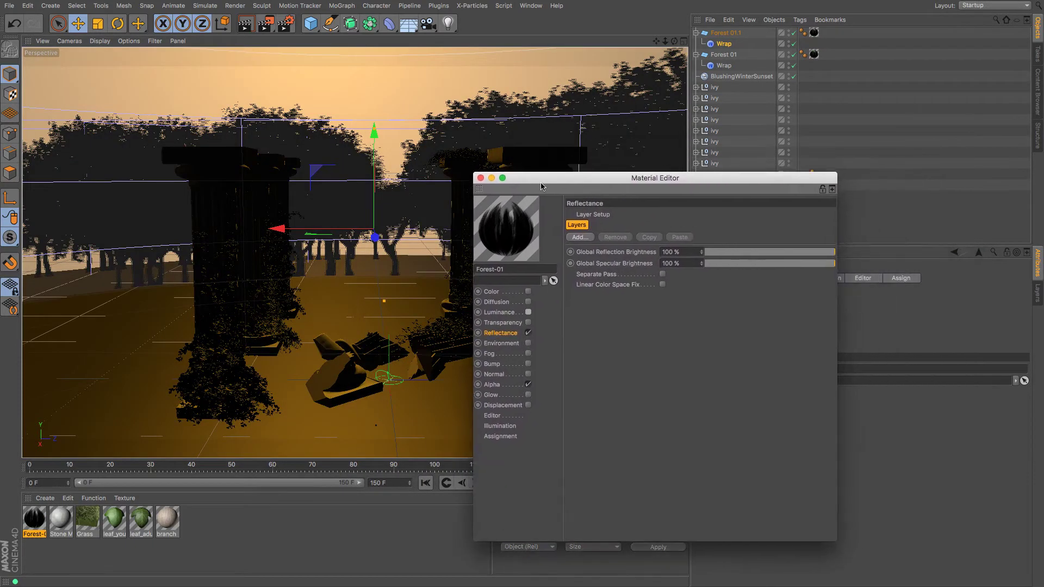
pyautogui.click(829, 107)
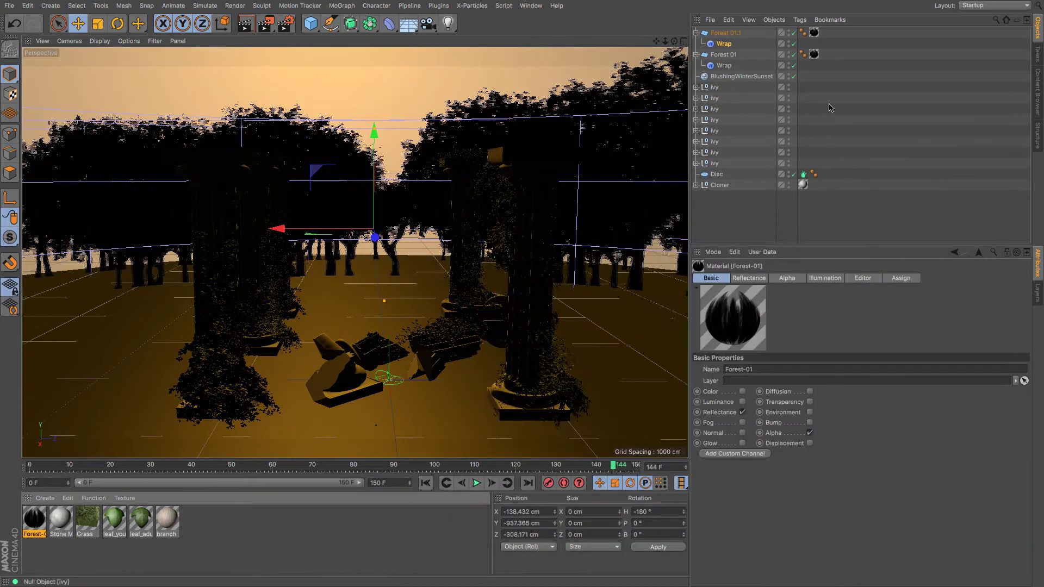
# Disable the ground Disc and display the basic properties of the BlushingWinterSunset physical sky.
pyautogui.click(794, 174)
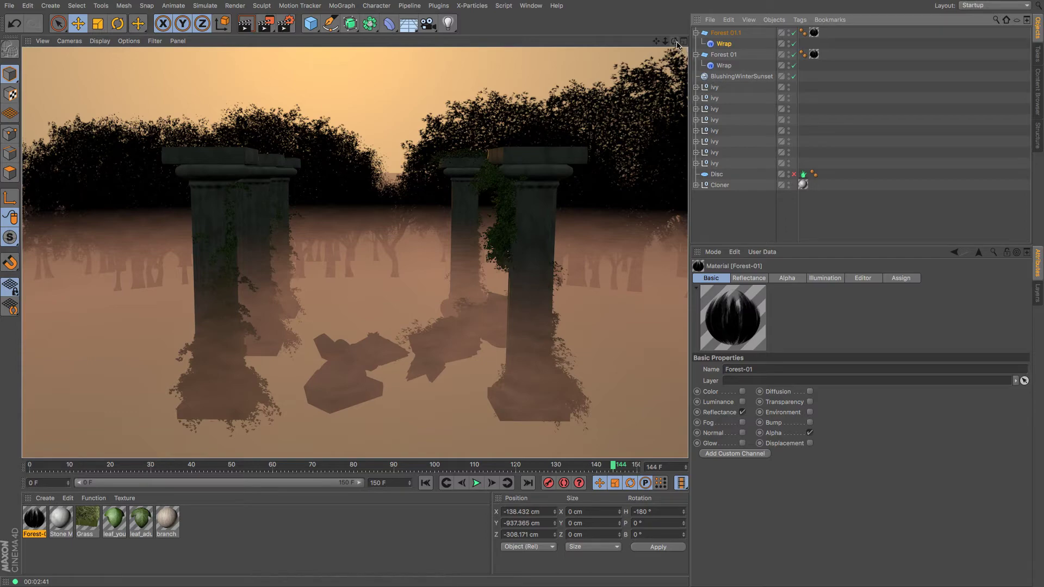
pyautogui.moveTo(674, 41); pyautogui.dragTo(644, 13)
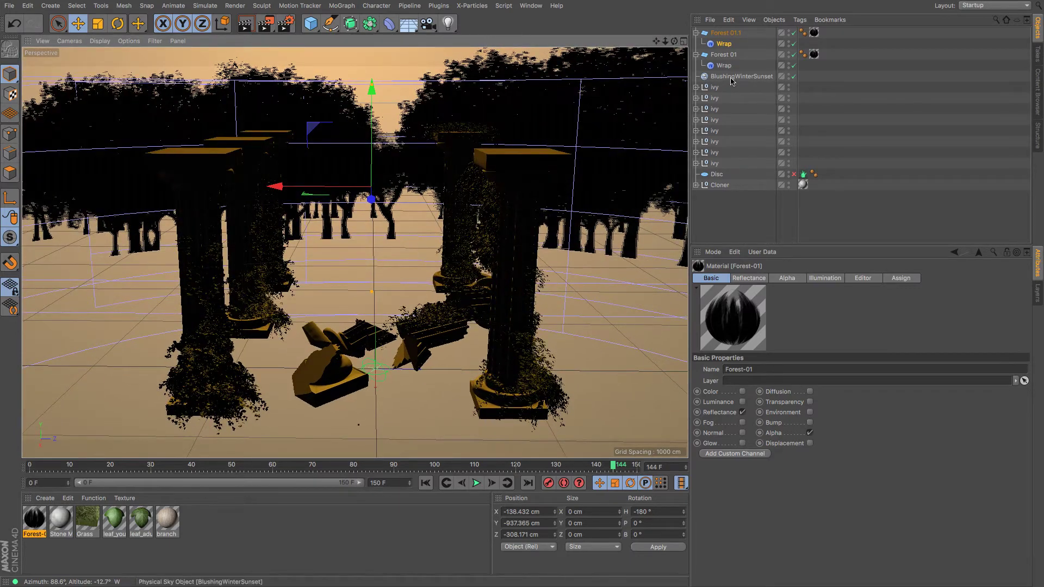
pyautogui.click(727, 77)
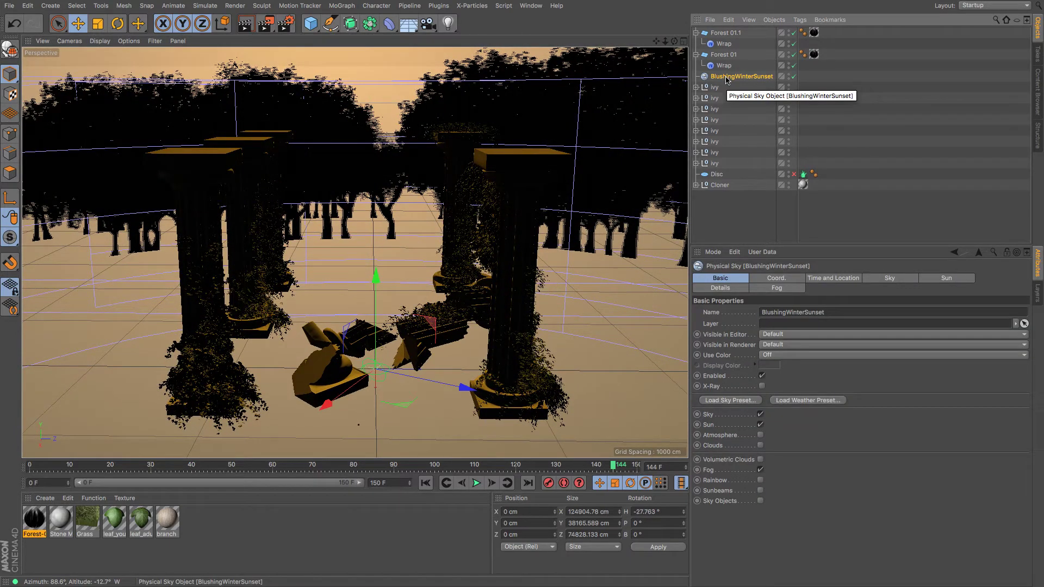
# Add a Compositing tag to the BlushingWinterSunset sky and turn off Seen by Camera.
pyautogui.click(800, 21)
pyautogui.moveTo(821, 36)
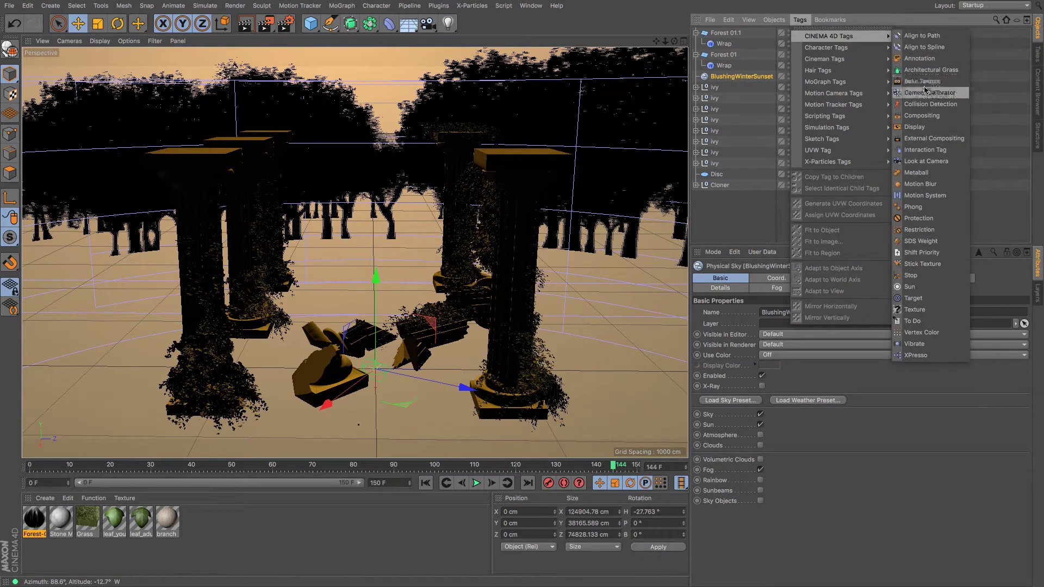
pyautogui.click(922, 116)
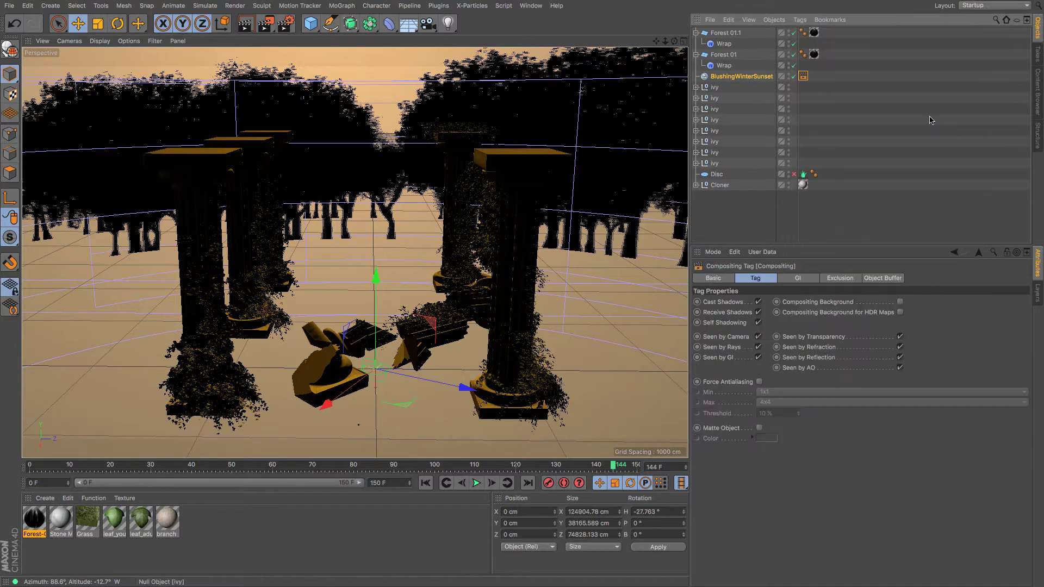
pyautogui.click(758, 336)
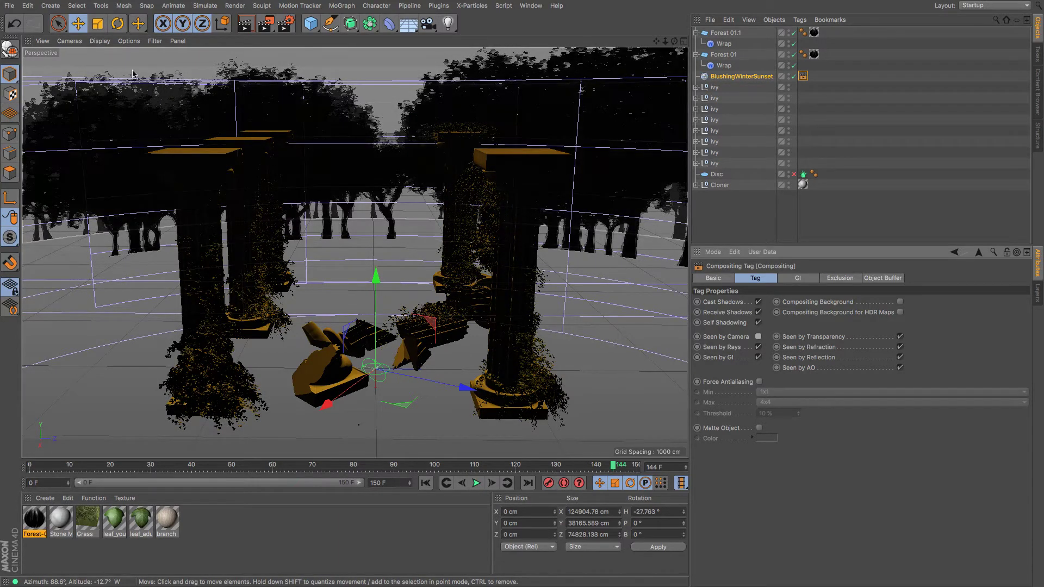
# Add a spot light, move it behind the forests to about X -10077 cm, Z 301 cm, and rotate its heading to -90°.
pyautogui.click(449, 25)
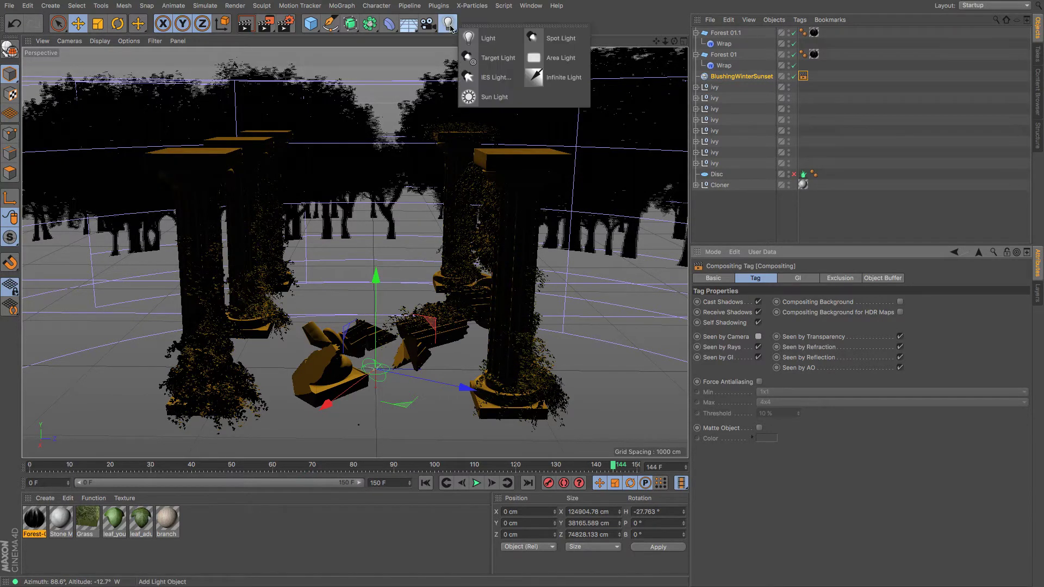
pyautogui.click(558, 44)
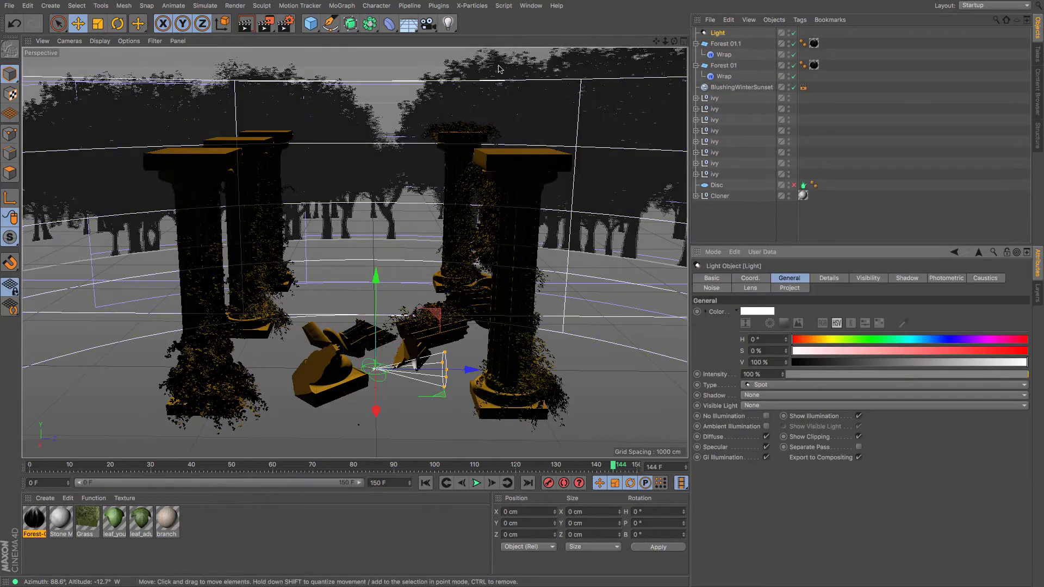
pyautogui.press('F2')
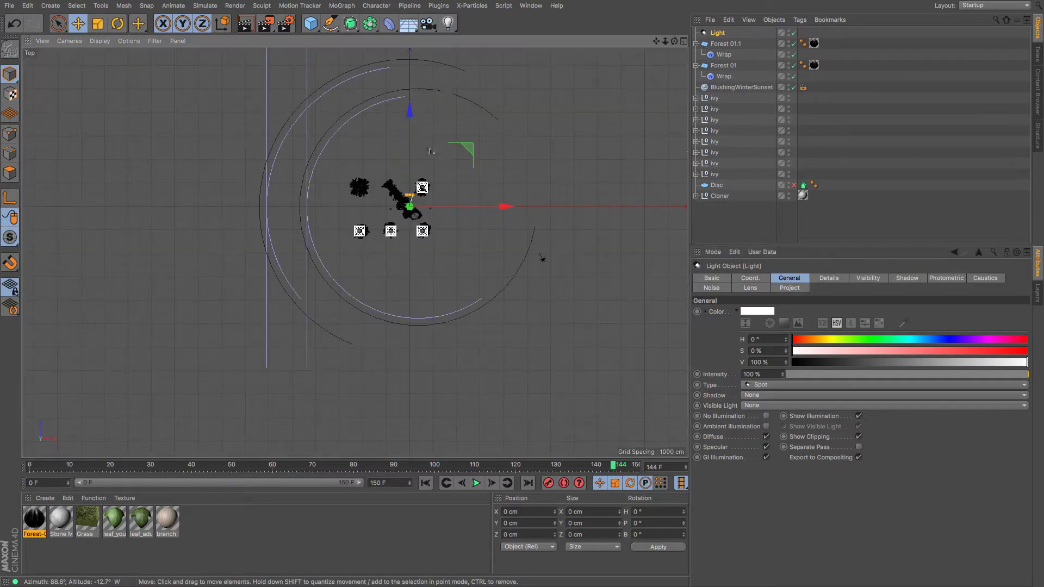
pyautogui.click(78, 23)
pyautogui.moveTo(234, 180); pyautogui.dragTo(44, 183)
pyautogui.press('r')
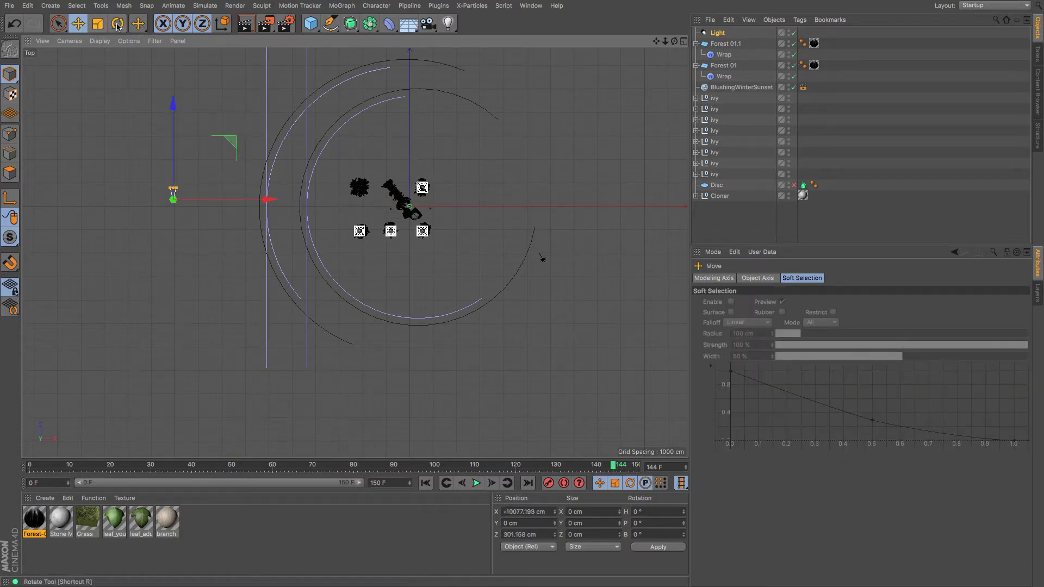
pyautogui.moveTo(542, 90); pyautogui.dragTo(229, 350)
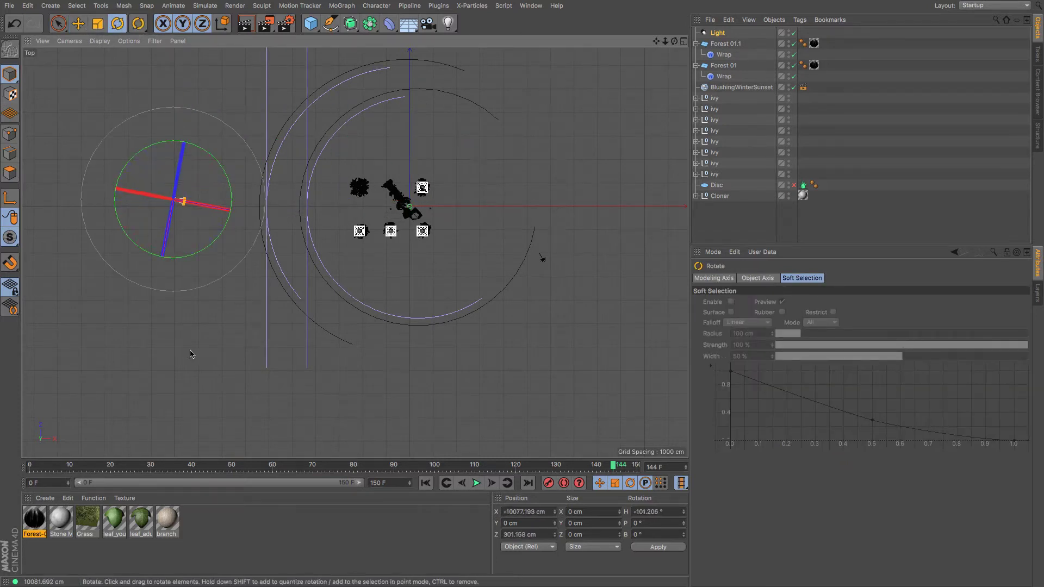
# Change the light's type to Square Parallel Spot, enlarge its beam to span the forest arcs and move it to about X -8758 cm.
pyautogui.click(726, 33)
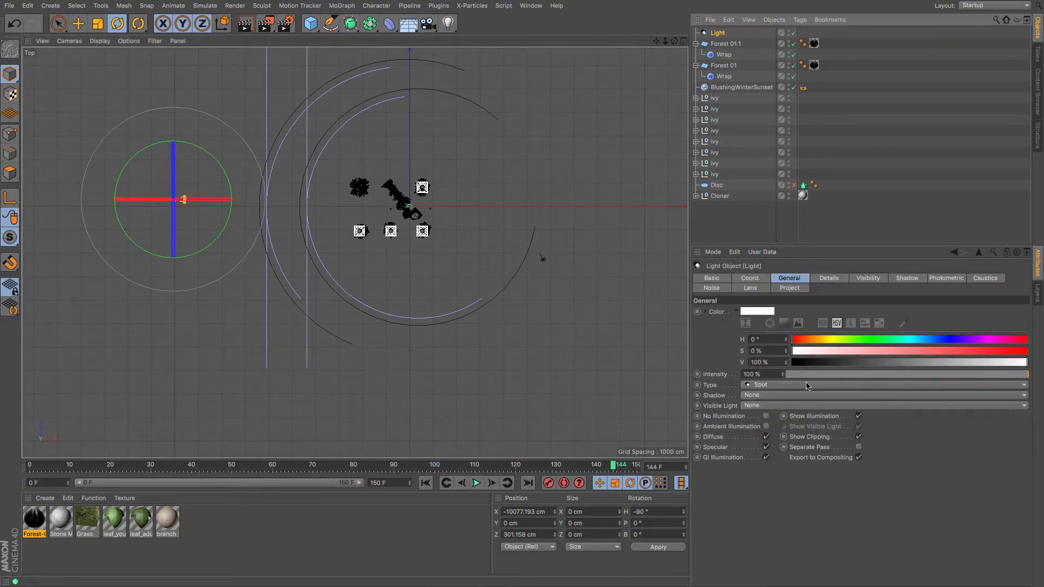
pyautogui.click(807, 385)
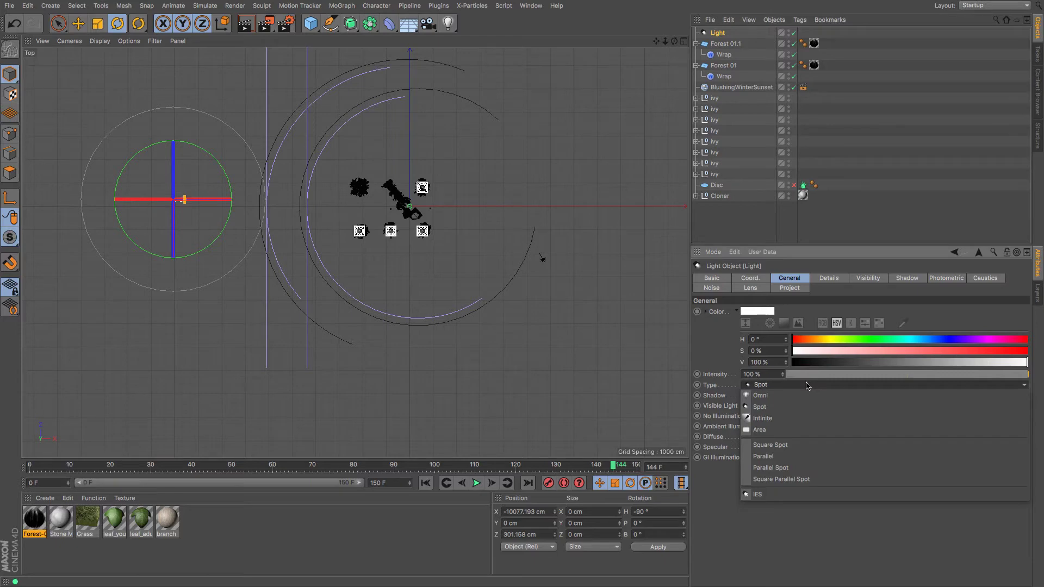
pyautogui.click(825, 479)
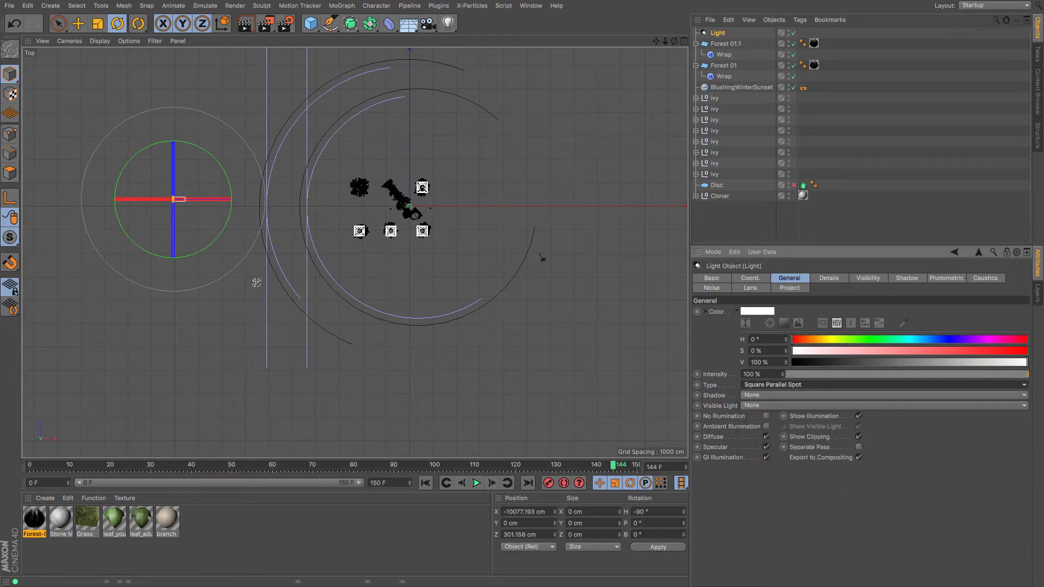
pyautogui.scroll(10, 178, 200)
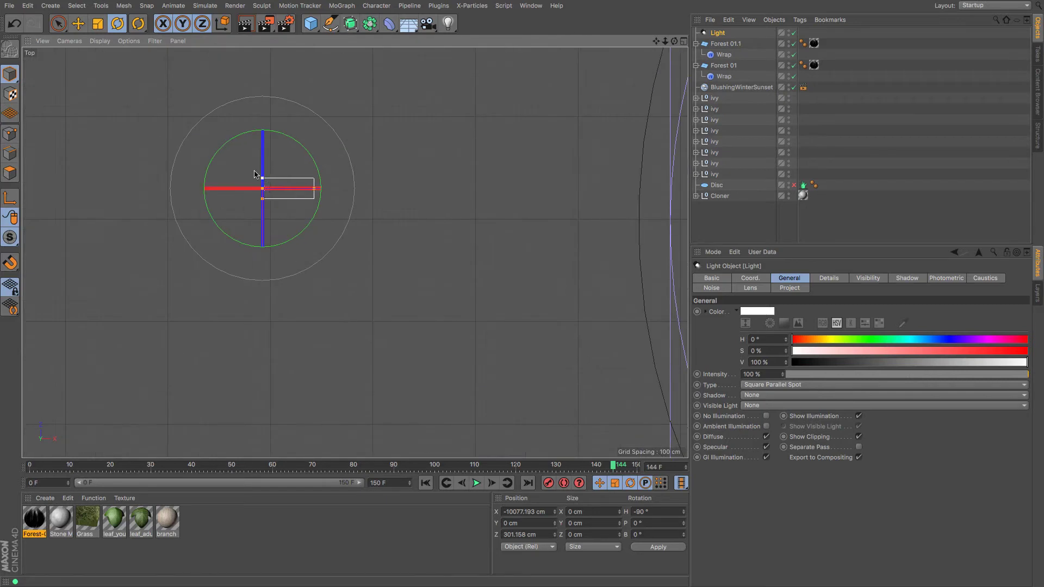
pyautogui.press('e')
pyautogui.moveTo(263, 178); pyautogui.dragTo(491, 238)
pyautogui.scroll(-10, 379, 260)
pyautogui.moveTo(382, 197); pyautogui.dragTo(383, 114)
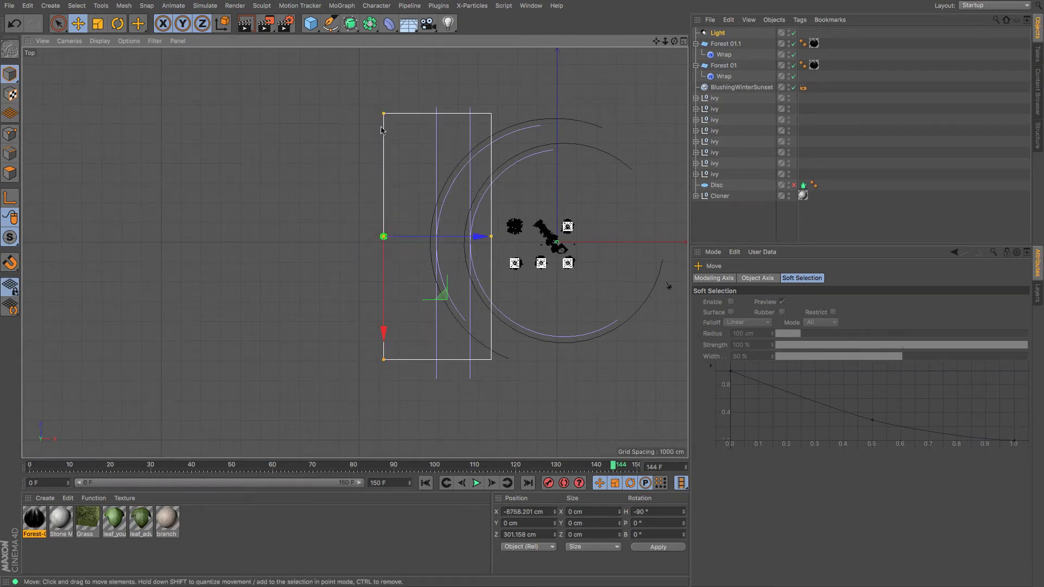
# Set the light's visible light to Volumetric and move it forward to about X -7851 cm.
pyautogui.click(720, 33)
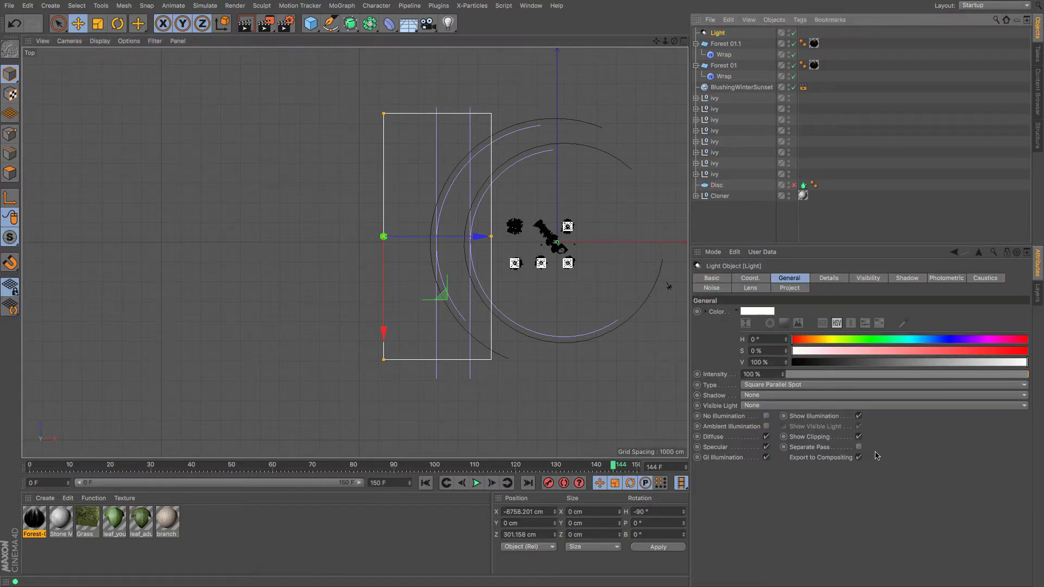
pyautogui.click(786, 407)
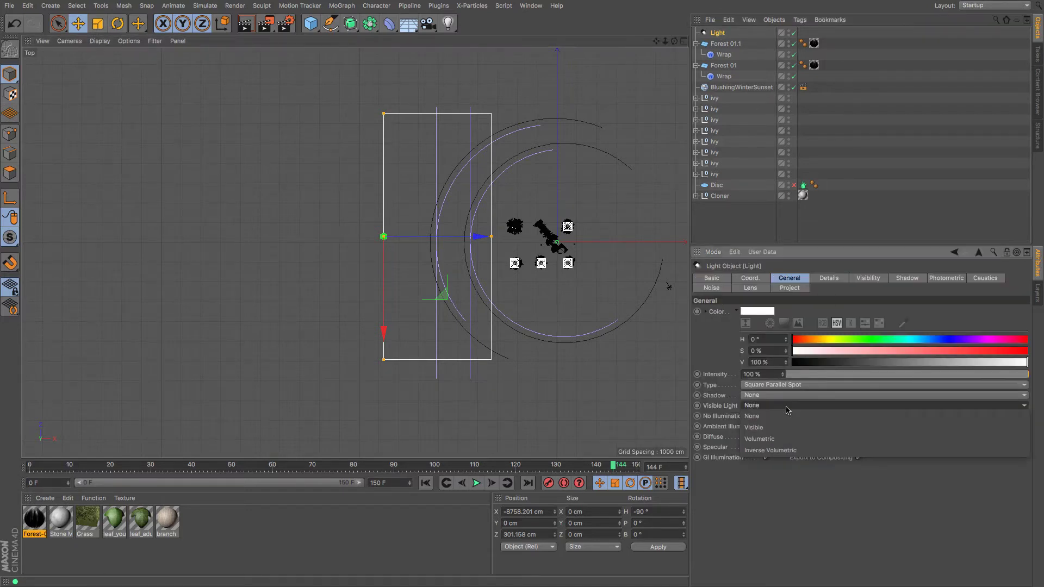
pyautogui.click(783, 439)
pyautogui.moveTo(485, 242); pyautogui.dragTo(496, 235)
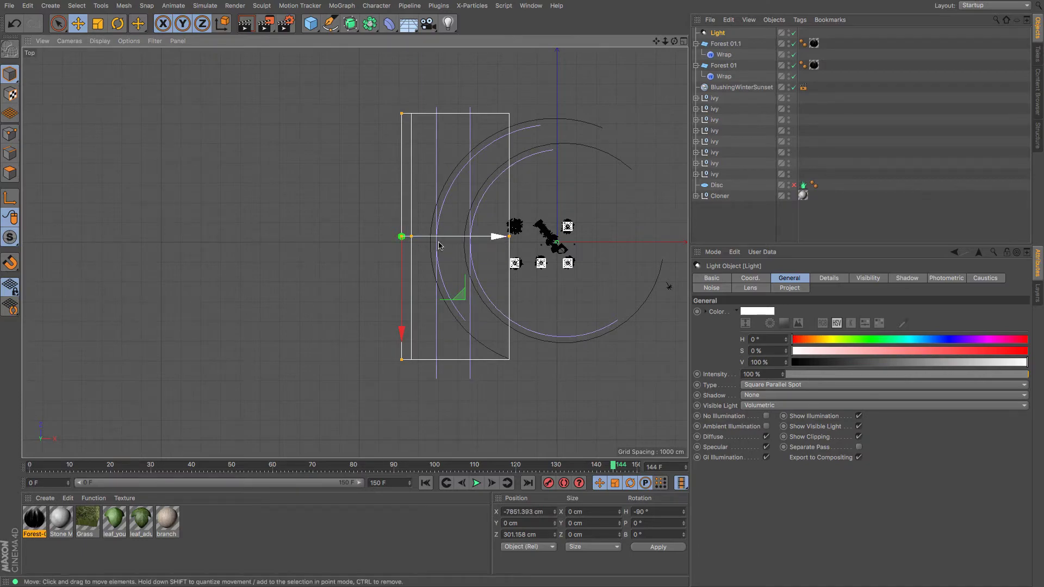
# Tilt the light downward in the front view to a pitch of about -16°.
pyautogui.press('F1')
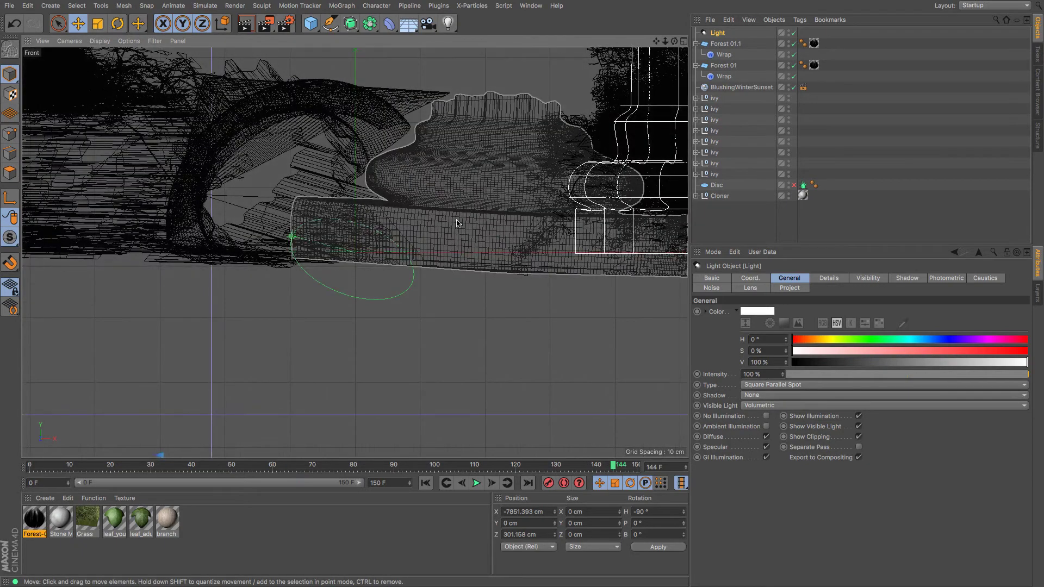
pyautogui.press('F4')
pyautogui.scroll(-4, 463, 205)
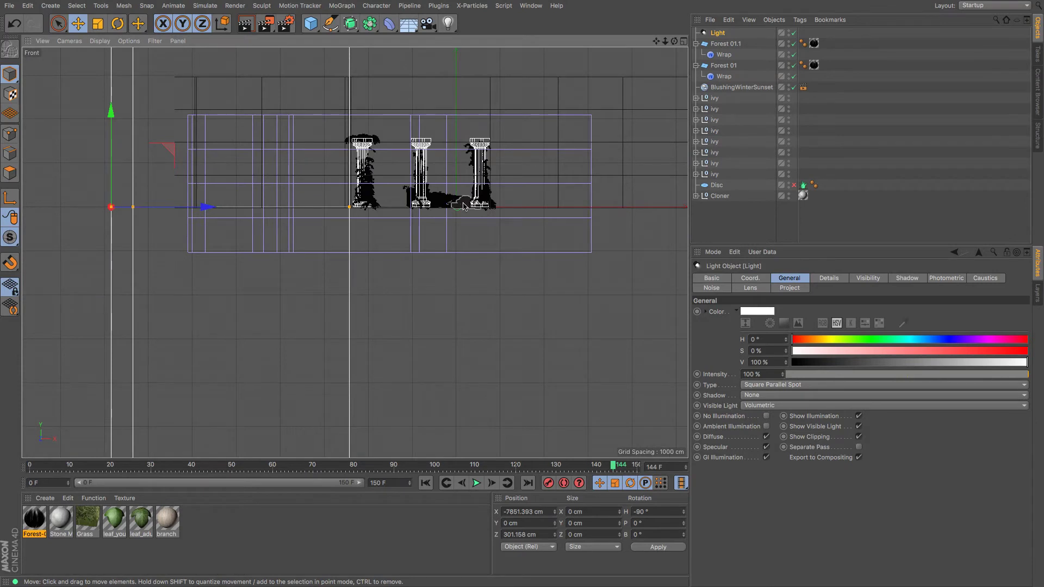
pyautogui.scroll(-2, 463, 205)
pyautogui.press('r')
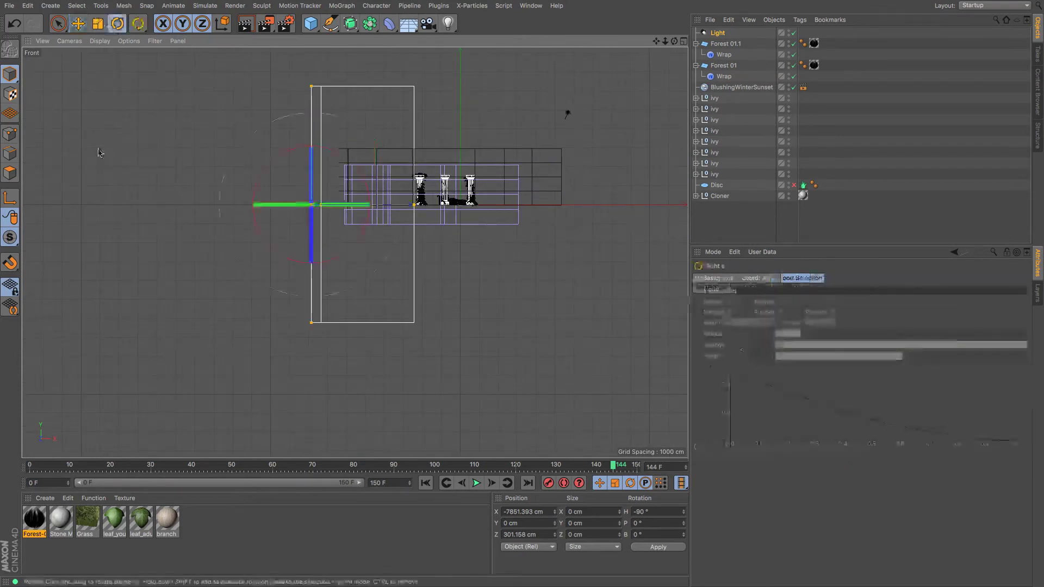
pyautogui.moveTo(98, 153); pyautogui.dragTo(153, 113)
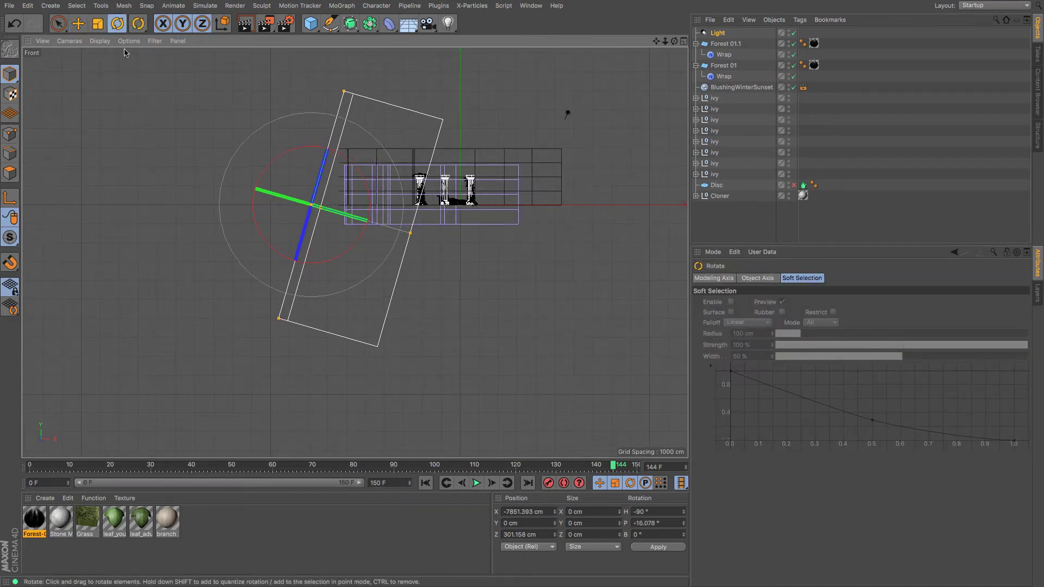
# Move the light to about X -6761 cm, Y 2094 cm and Z 191 cm, centring it on the columns.
pyautogui.press('e')
pyautogui.moveTo(371, 241); pyautogui.dragTo(521, 222)
pyautogui.press('F2')
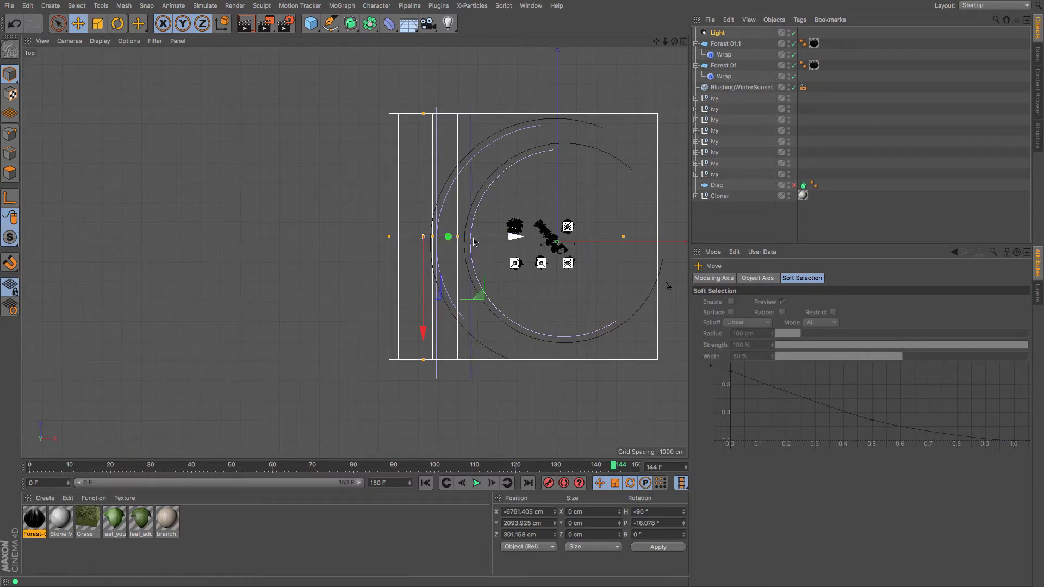
pyautogui.moveTo(424, 315); pyautogui.dragTo(424, 319)
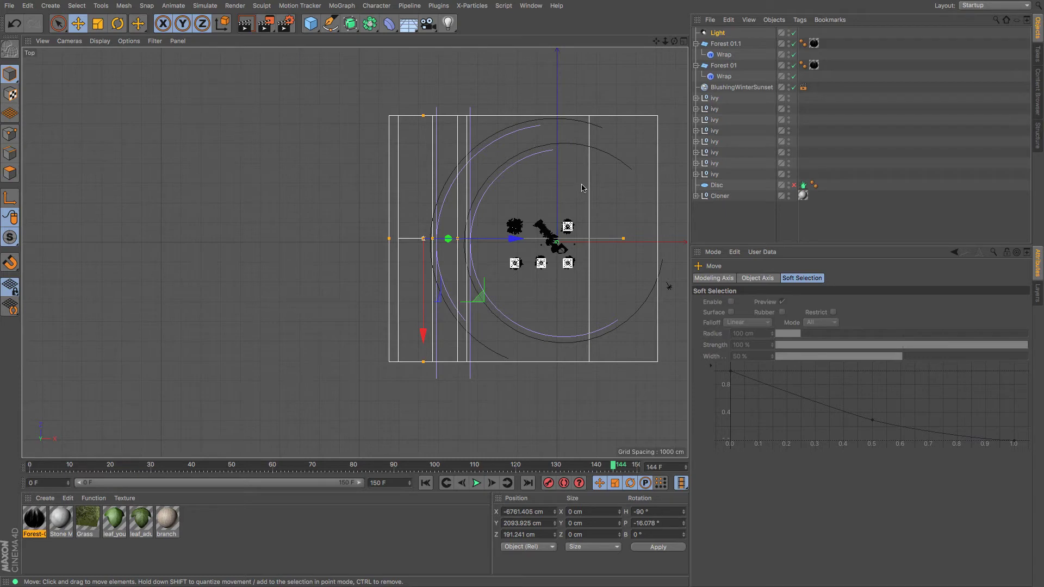
# Turn on No Illumination for the light in its general properties.
pyautogui.press('F1')
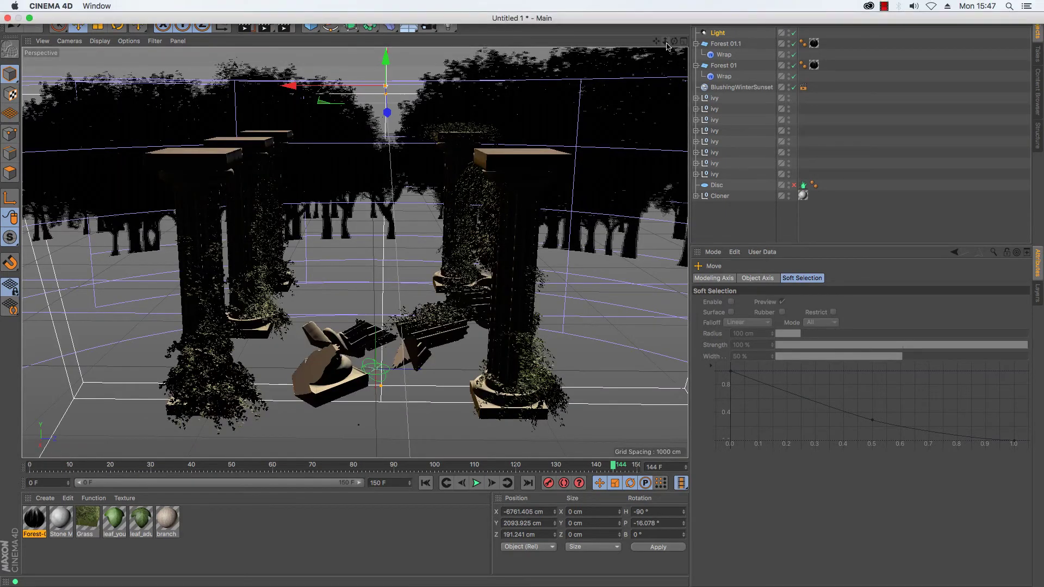
pyautogui.moveTo(665, 41); pyautogui.dragTo(646, 47)
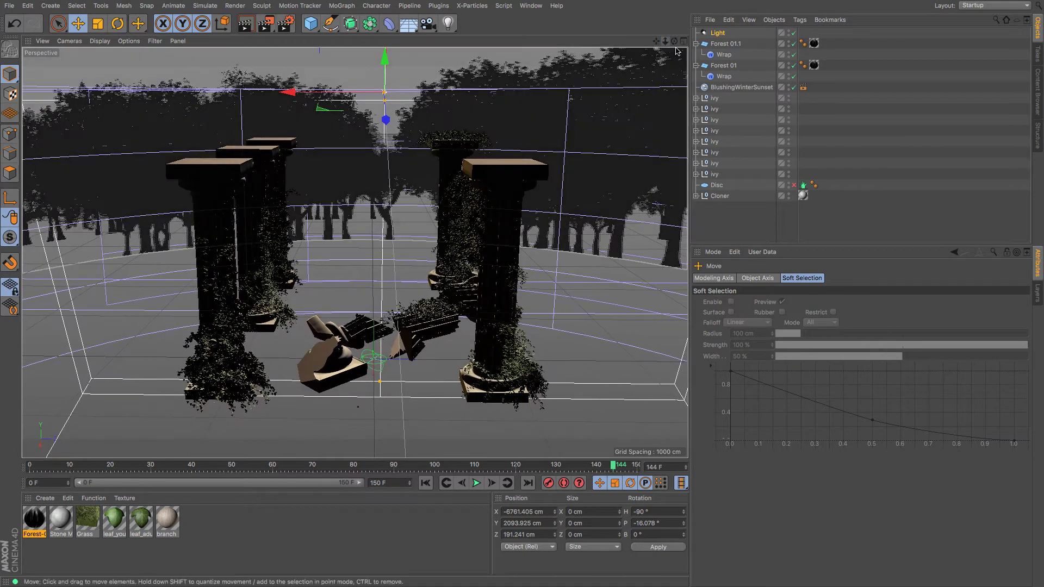
pyautogui.click(718, 33)
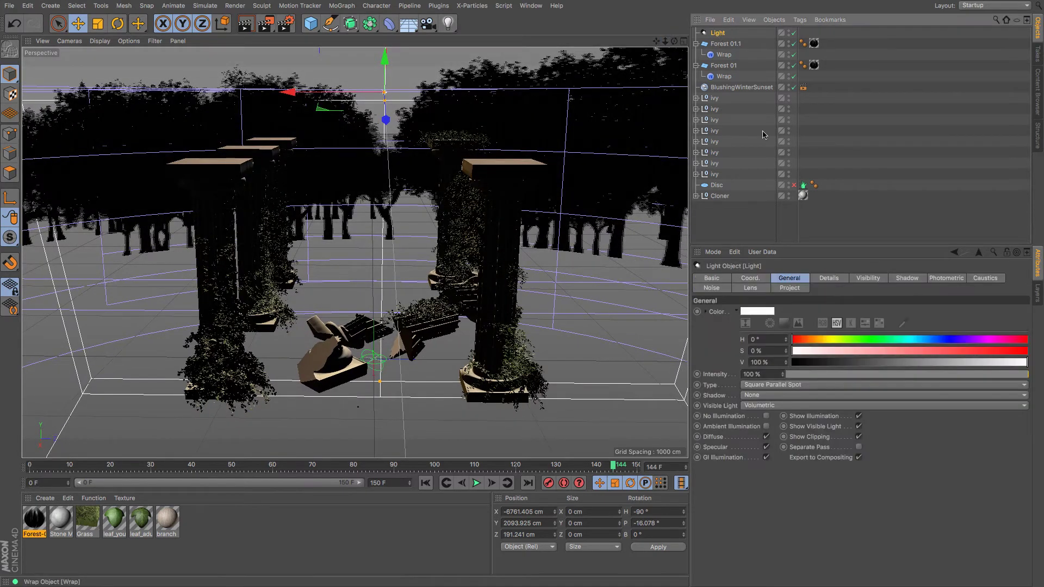
pyautogui.click(767, 416)
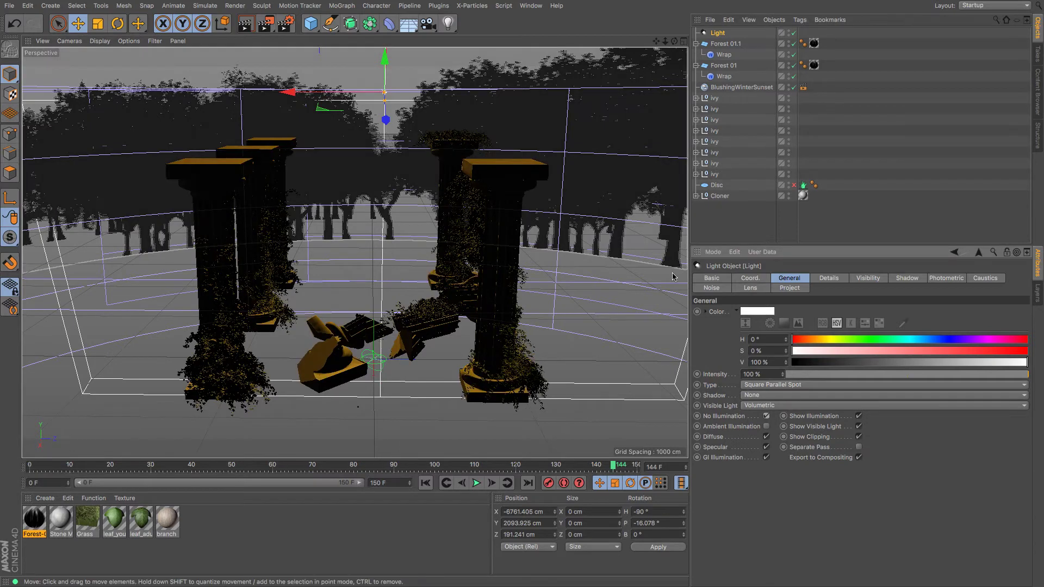
# Re-enable the ground Disc and increase its outer radius to about 9652 cm.
pyautogui.moveTo(674, 41); pyautogui.dragTo(666, 43)
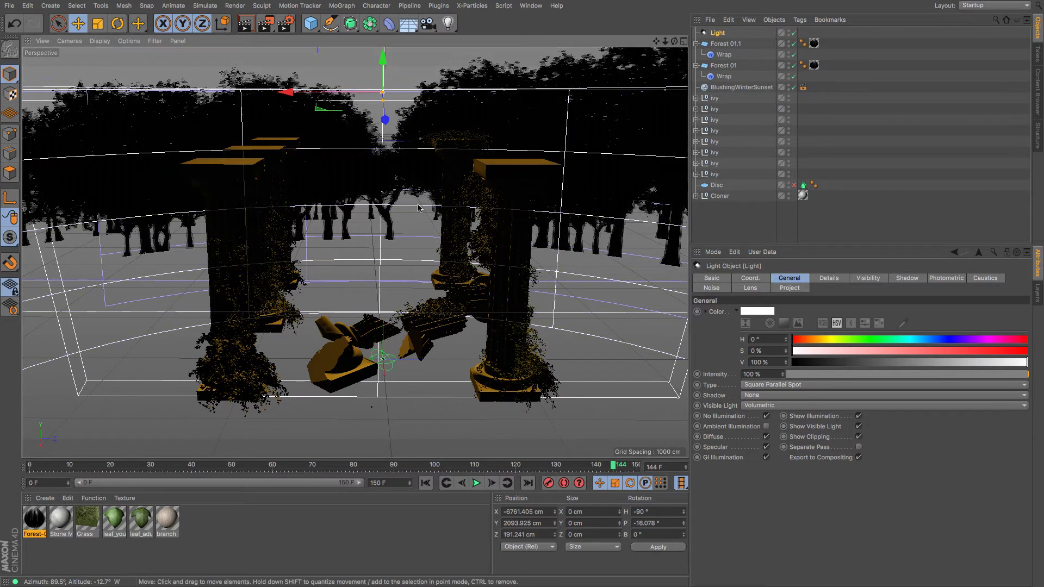
pyautogui.click(794, 186)
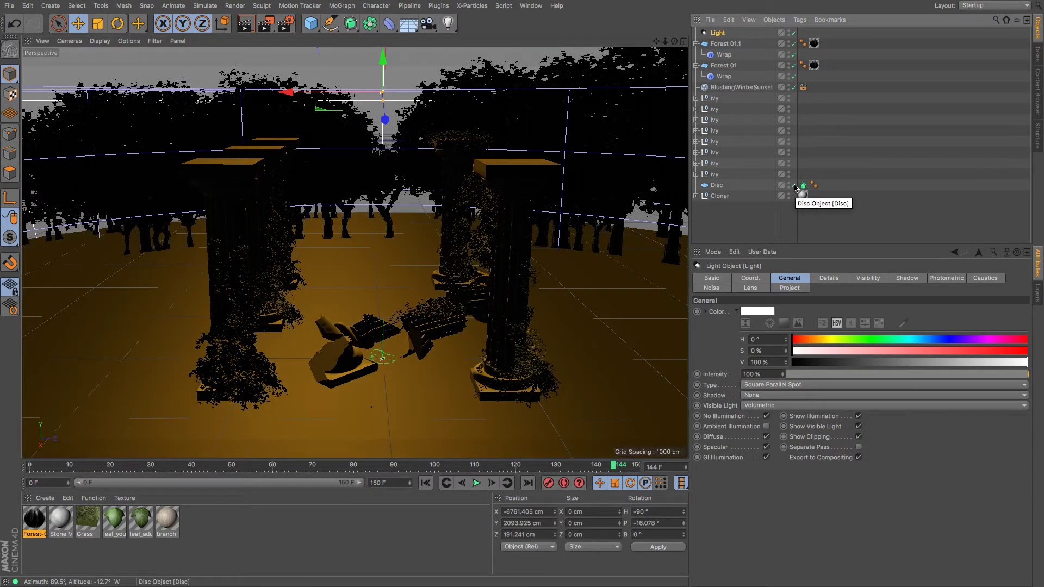
pyautogui.click(714, 187)
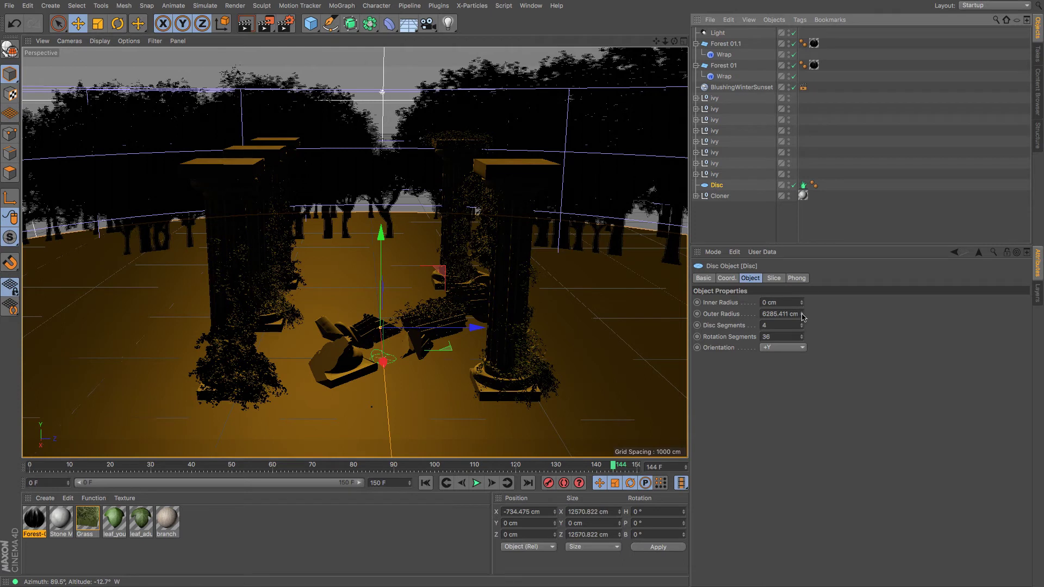
pyautogui.moveTo(802, 315); pyautogui.dragTo(802, 248)
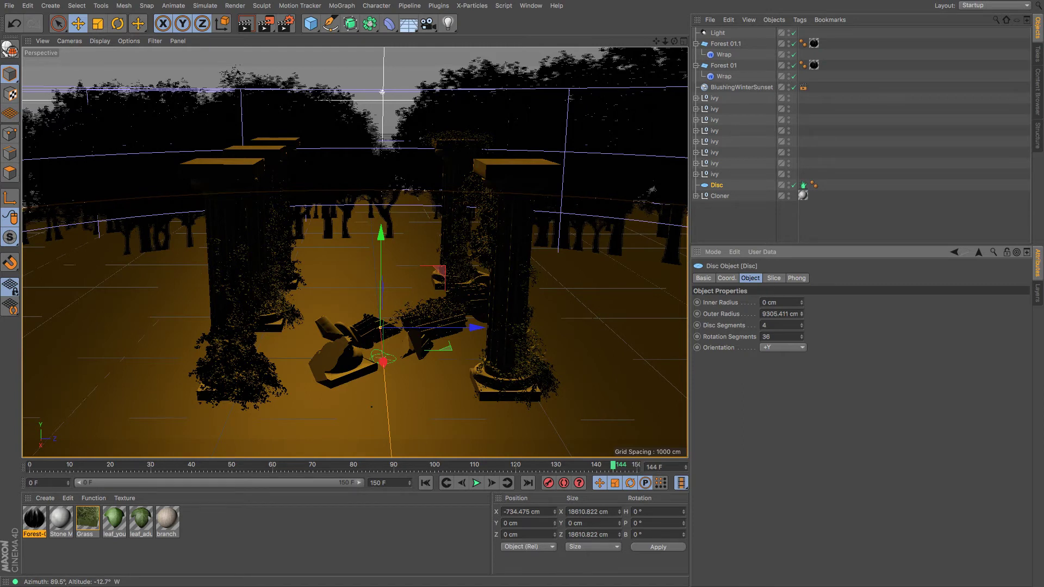
pyautogui.moveTo(801, 314); pyautogui.dragTo(757, 341)
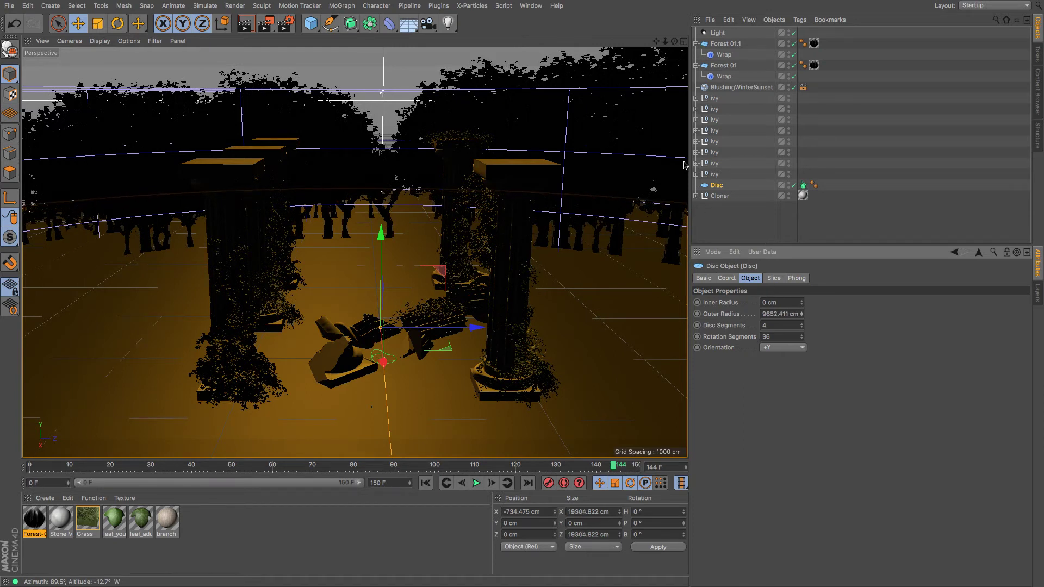
# Reframe the columns, render the scene to the Picture Viewer, and close the viewer after checking the image.
pyautogui.moveTo(657, 41); pyautogui.dragTo(354, 253)
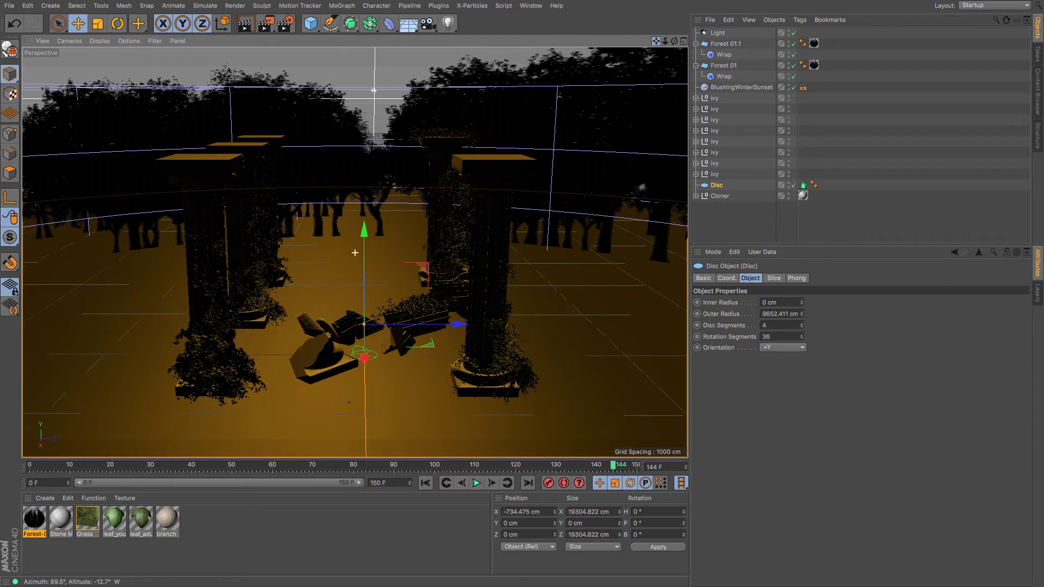
pyautogui.moveTo(674, 41); pyautogui.dragTo(357, 253)
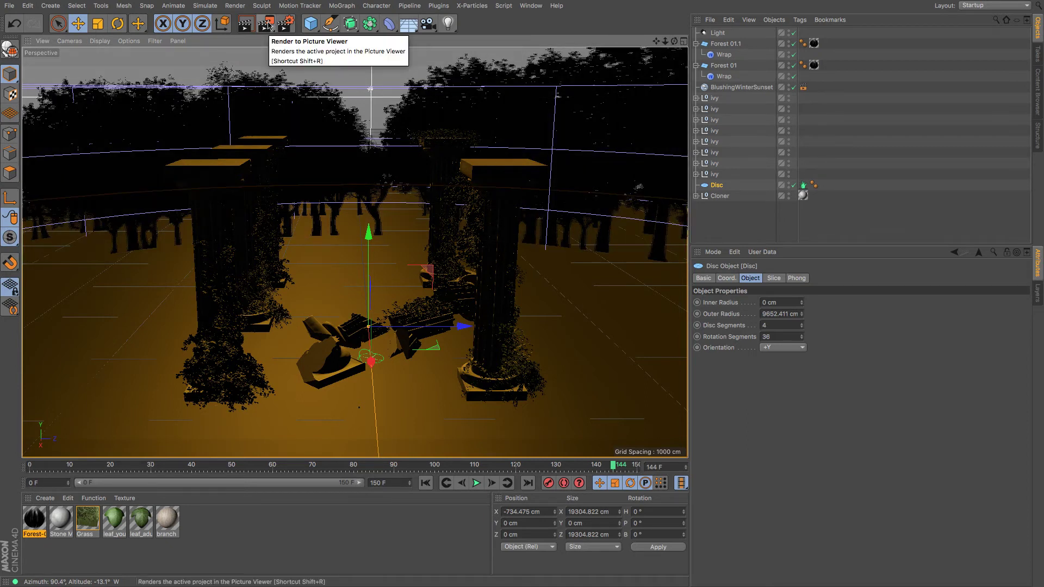
pyautogui.click(268, 24)
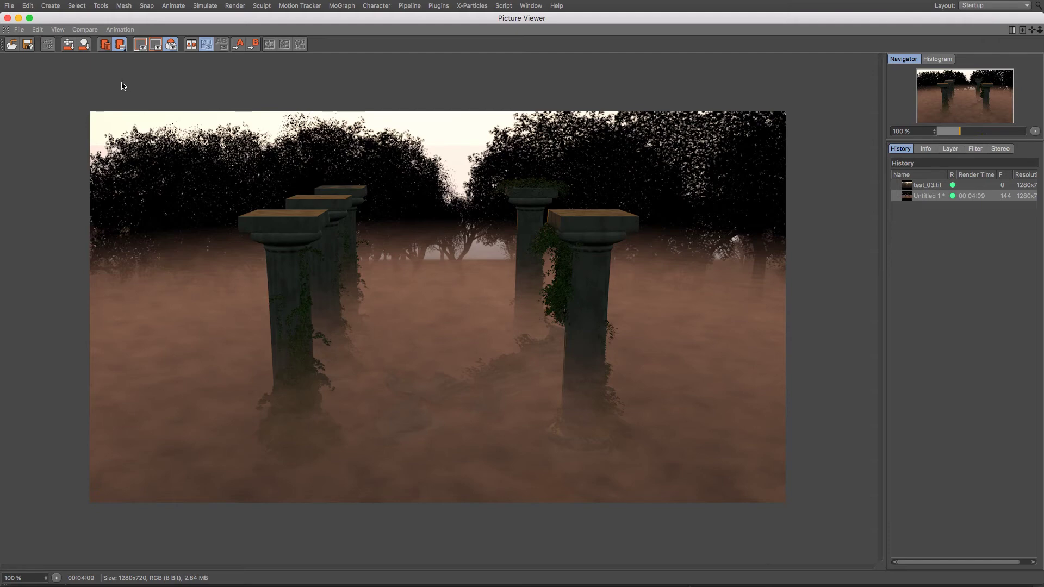
pyautogui.click(8, 18)
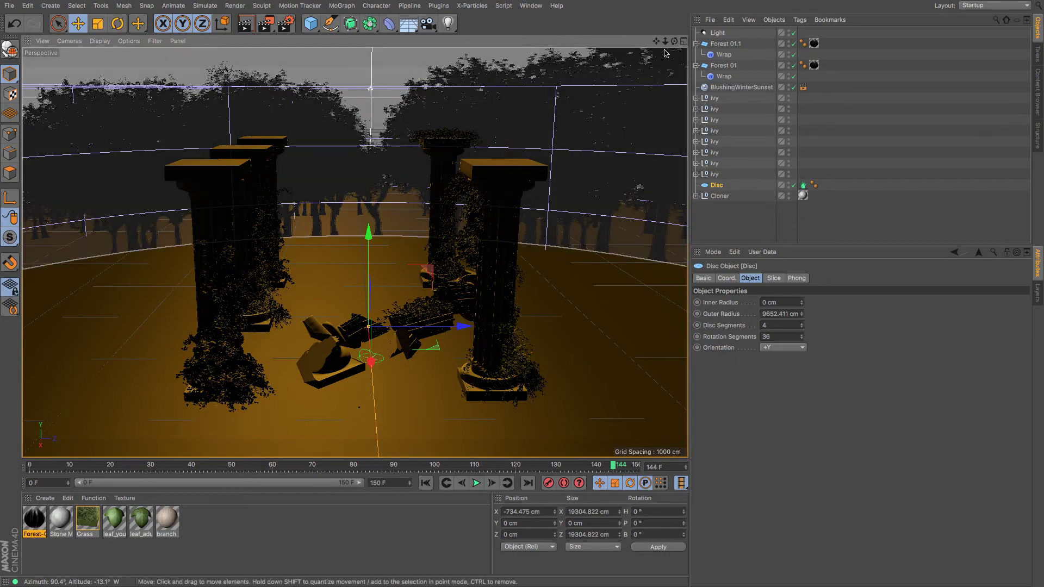
# Increase the height of the Forest 01.1 backdrop to about 3722 cm and raise it to about Y 1844 cm.
pyautogui.moveTo(674, 41); pyautogui.dragTo(621, 67)
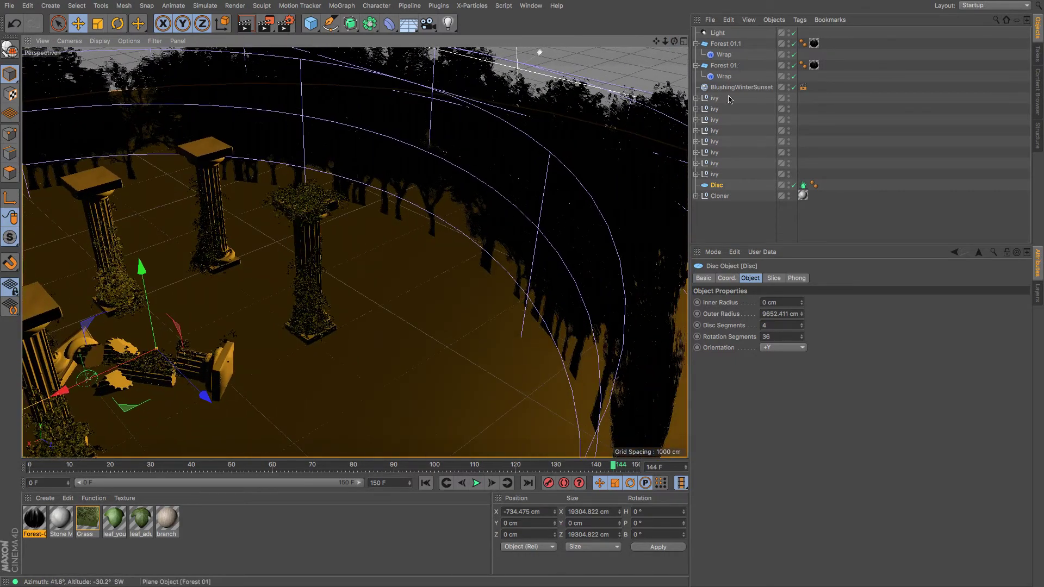
pyautogui.click(717, 33)
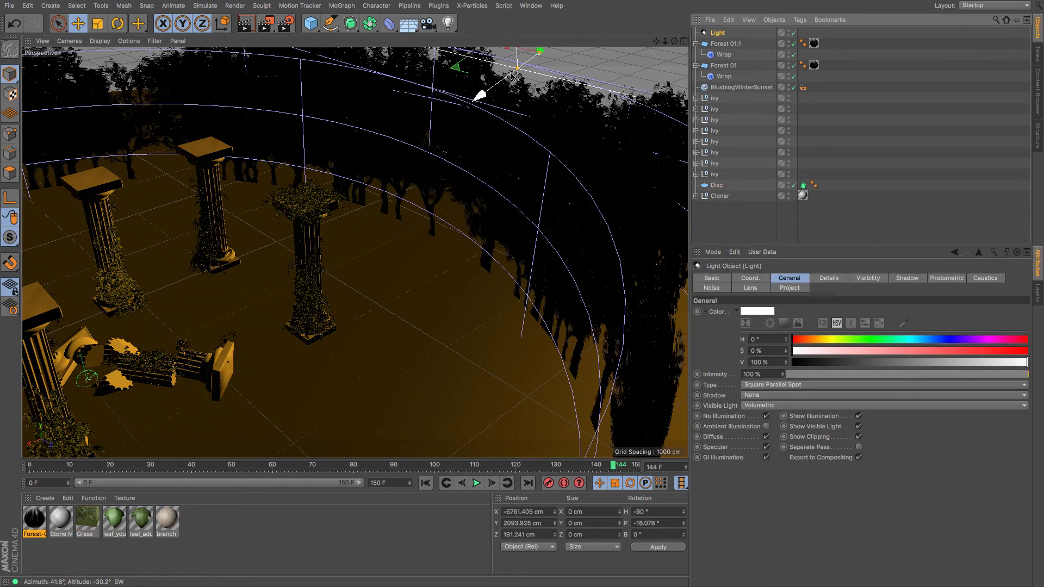
pyautogui.moveTo(511, 75); pyautogui.dragTo(413, 131)
pyautogui.moveTo(193, 254); pyautogui.dragTo(30, 384)
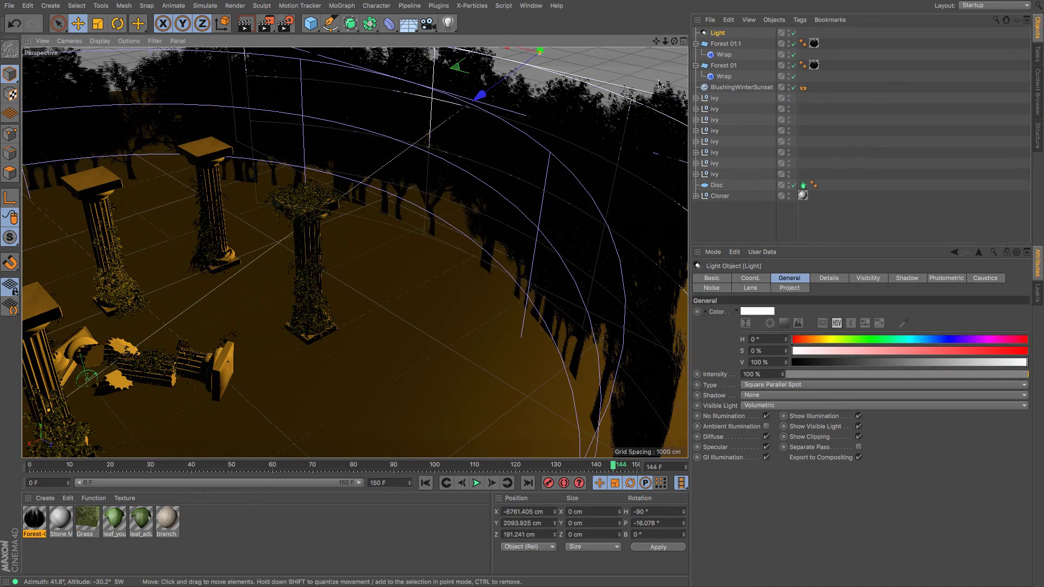
pyautogui.click(726, 44)
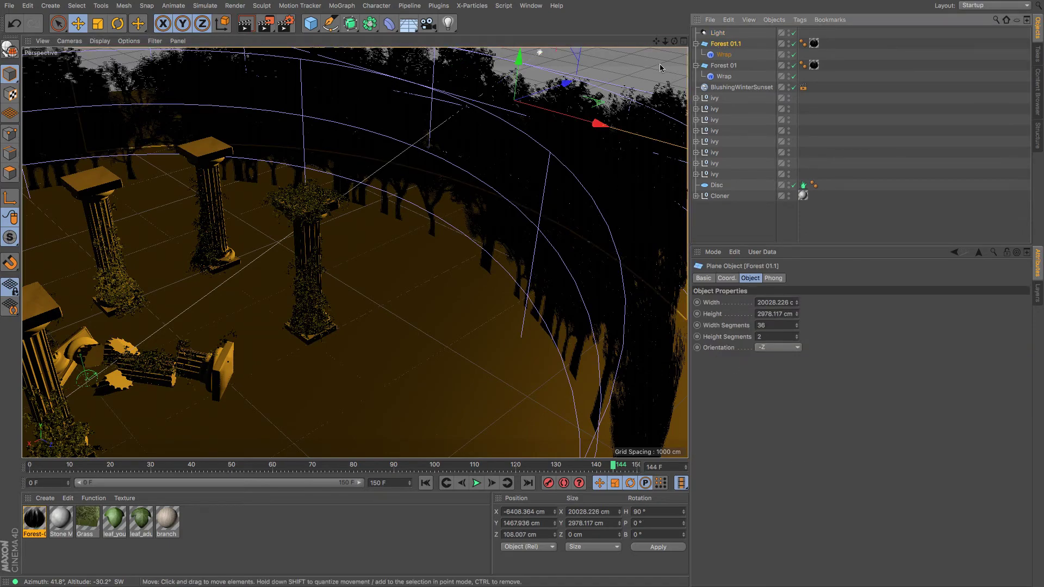
pyautogui.keyDown('alt'); pyautogui.moveTo(658, 68); pyautogui.dragTo(486, 61); pyautogui.keyUp('alt')
pyautogui.keyDown('alt'); pyautogui.moveTo(310, 254); pyautogui.dragTo(355, 252); pyautogui.keyUp('alt')
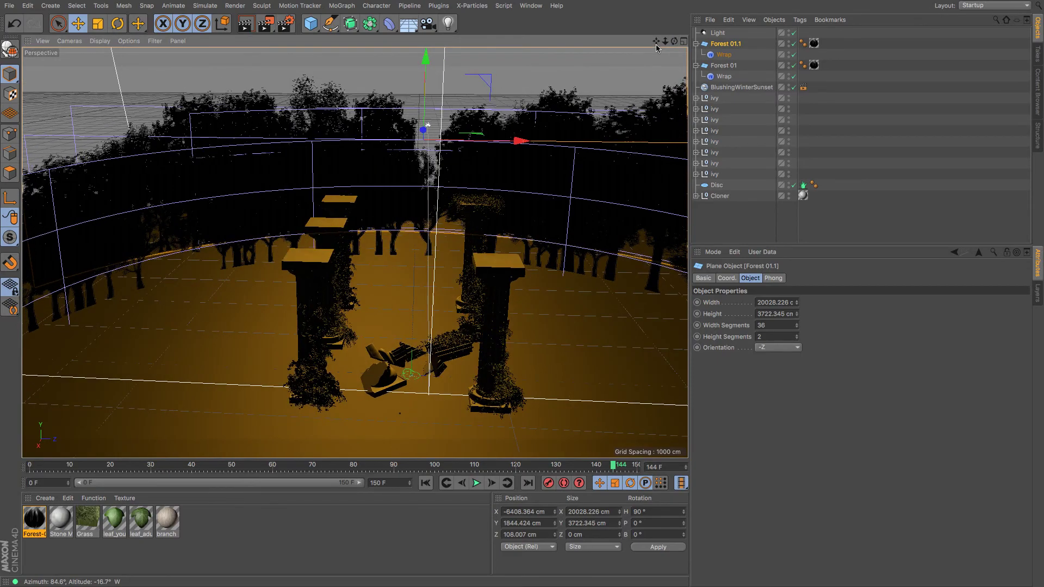
# Set the volumetric light's intensity to 250%.
pyautogui.moveTo(665, 41); pyautogui.dragTo(688, 49)
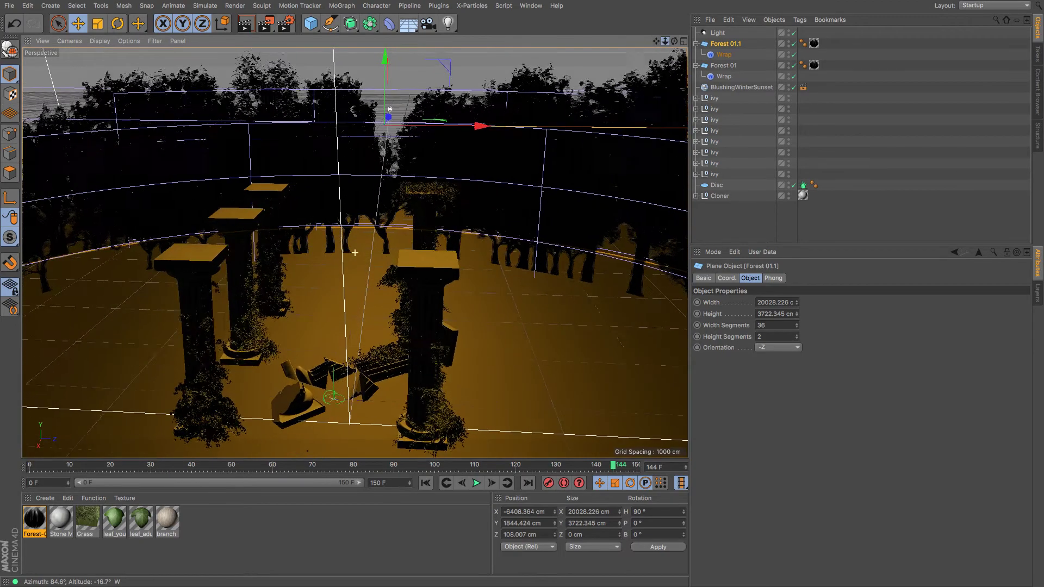
pyautogui.click(718, 32)
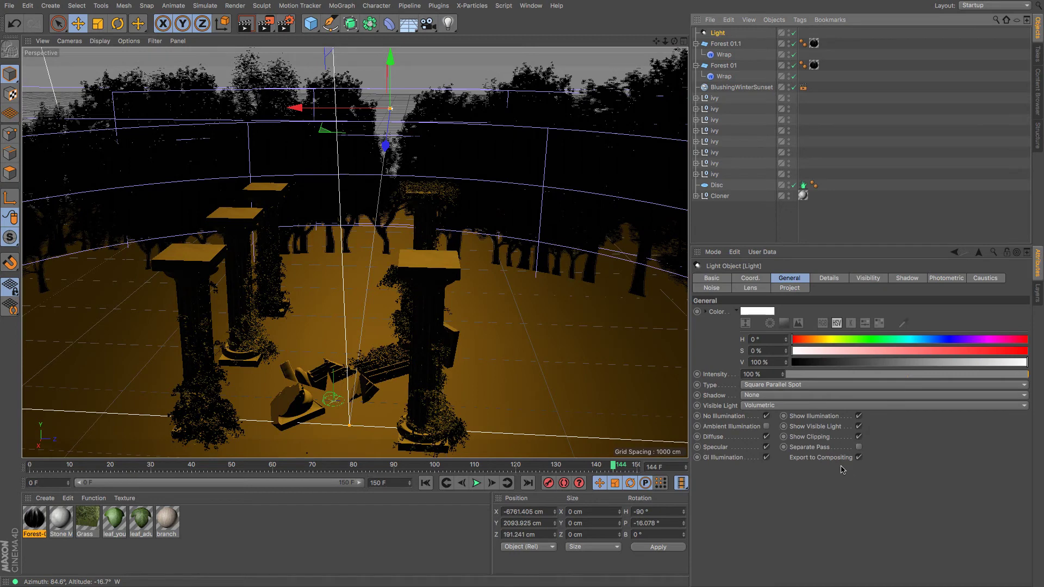
pyautogui.moveTo(747, 374); pyautogui.dragTo(714, 375)
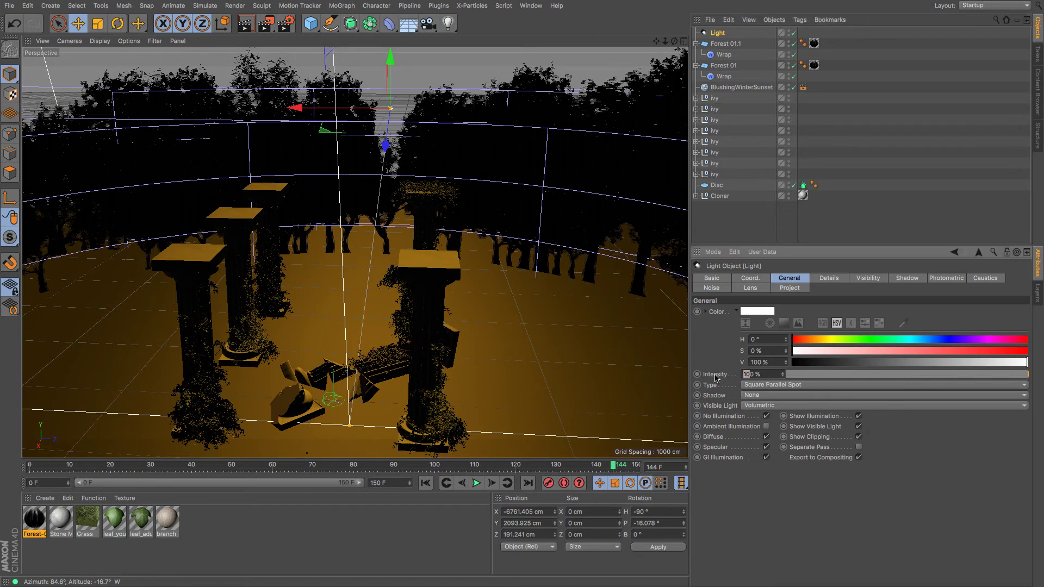
pyautogui.write('25')
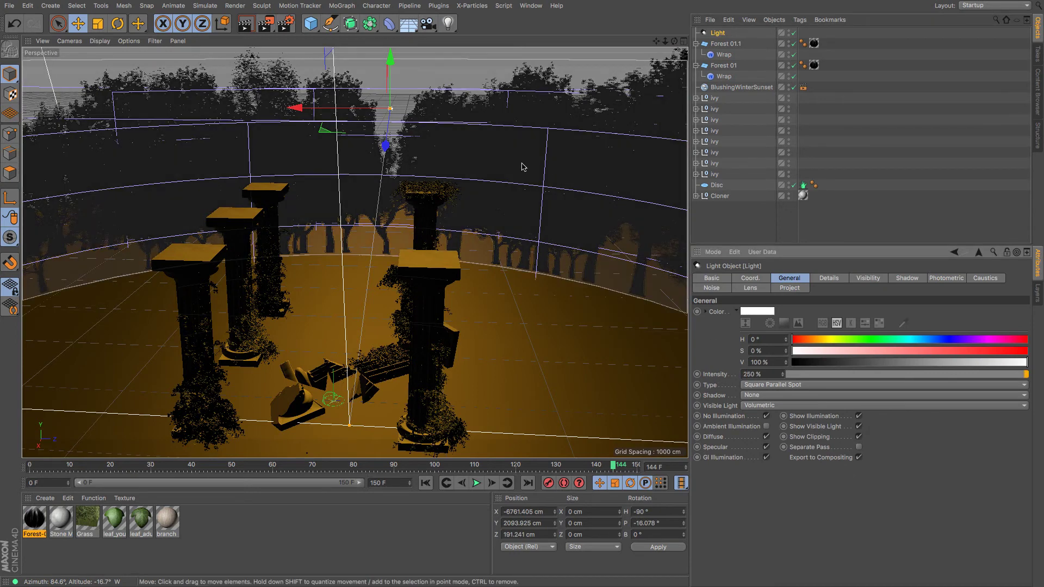
# Render a tall test region of the view covering the gap in the trees and the nearby column.
pyautogui.click(266, 24)
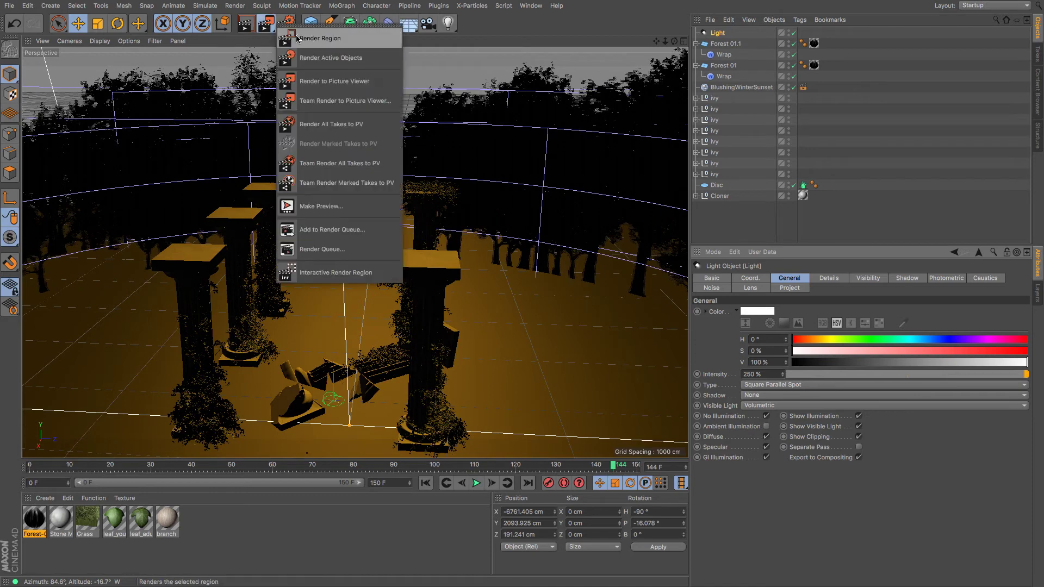
pyautogui.click(303, 38)
pyautogui.moveTo(286, 56); pyautogui.dragTo(434, 330)
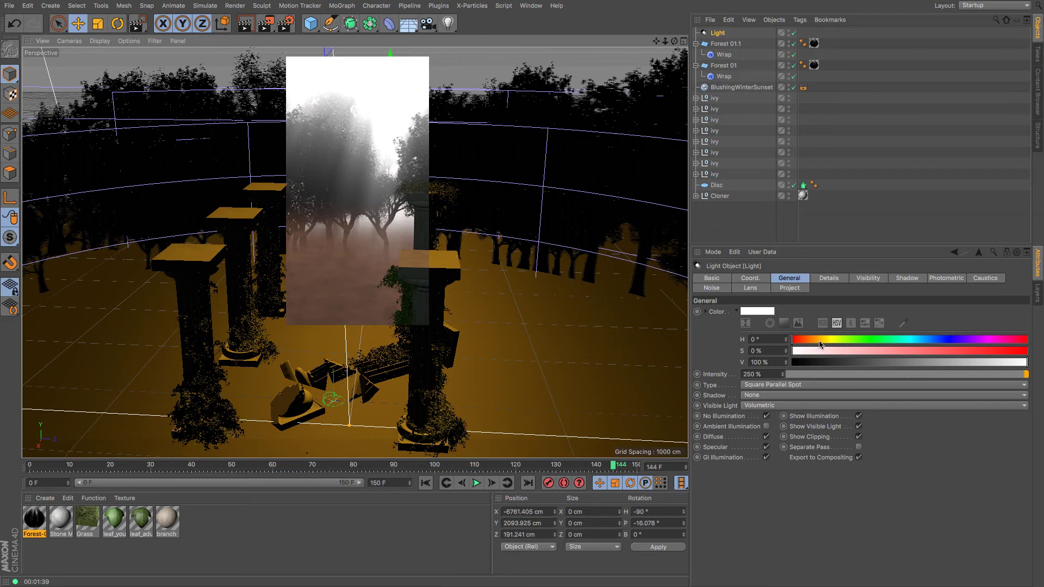
# Tint the light a warm yellow with a hue of 44° and a saturation of 56%.
pyautogui.moveTo(820, 343); pyautogui.dragTo(924, 356)
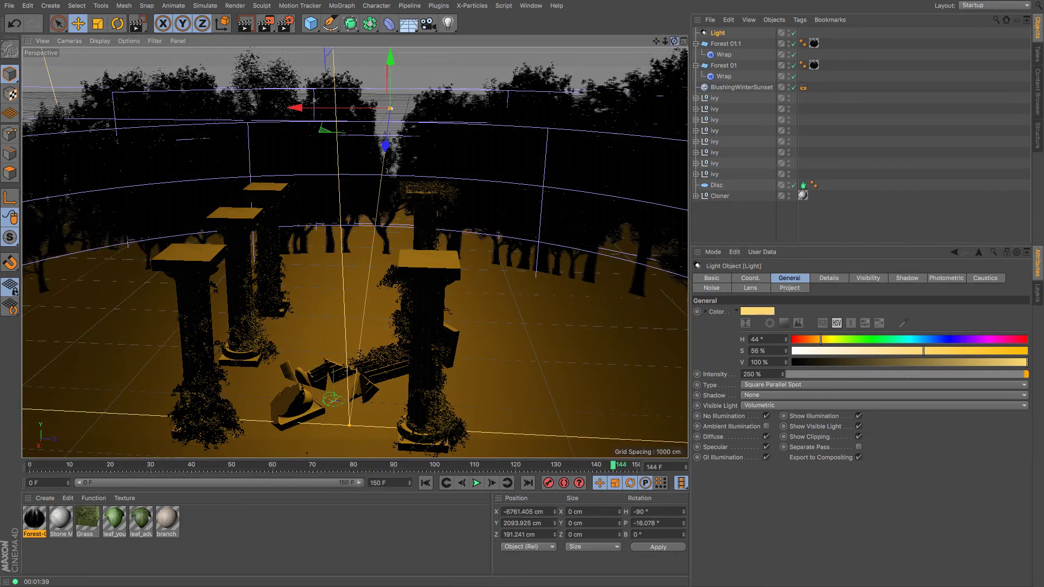
pyautogui.moveTo(675, 40); pyautogui.dragTo(635, 66)
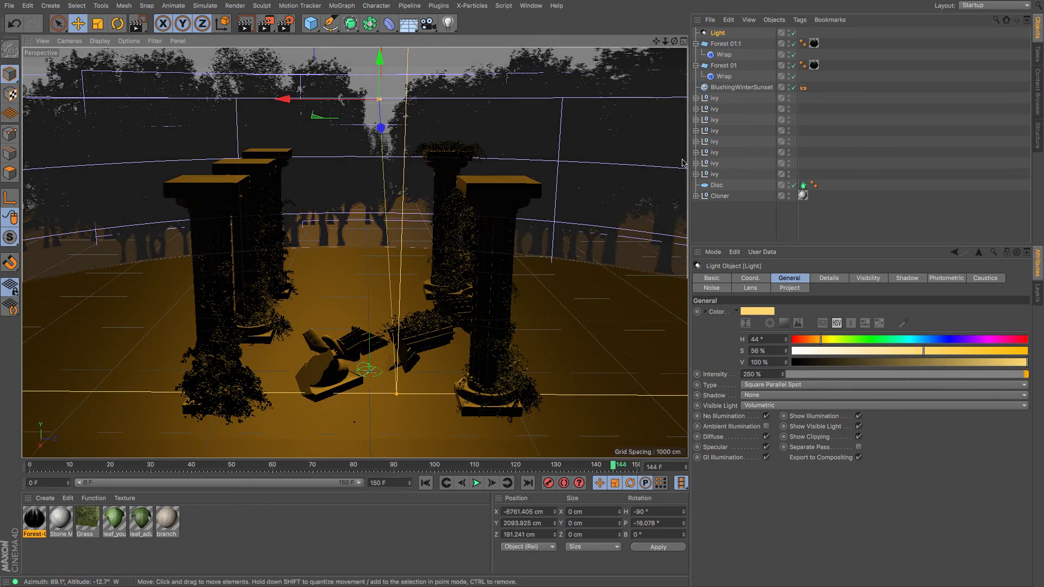
# Add the Ambient Occlusion and Global Illumination effects in the render settings, then close the settings.
pyautogui.click(283, 21)
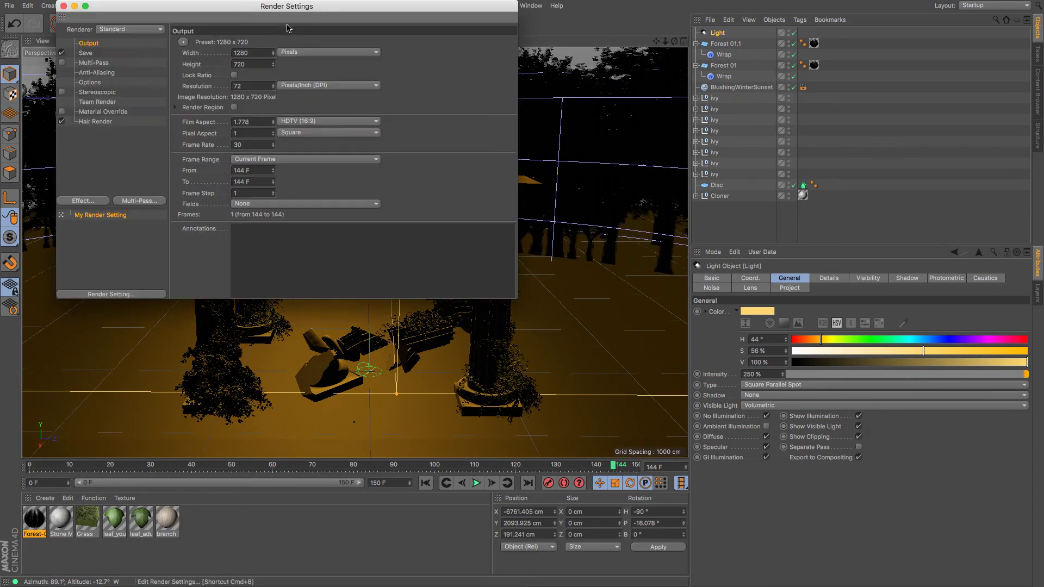
pyautogui.click(77, 202)
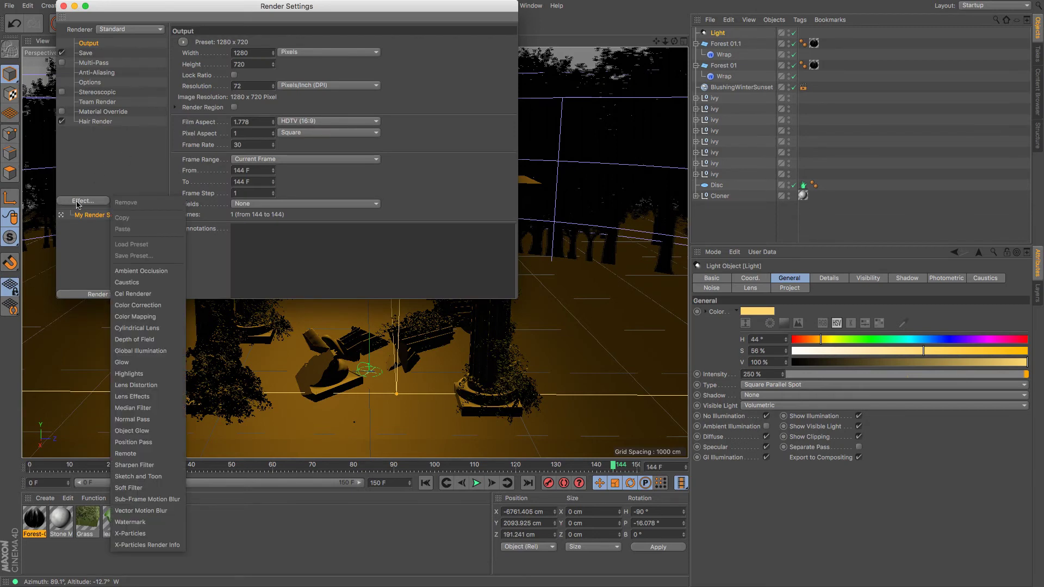
pyautogui.click(130, 271)
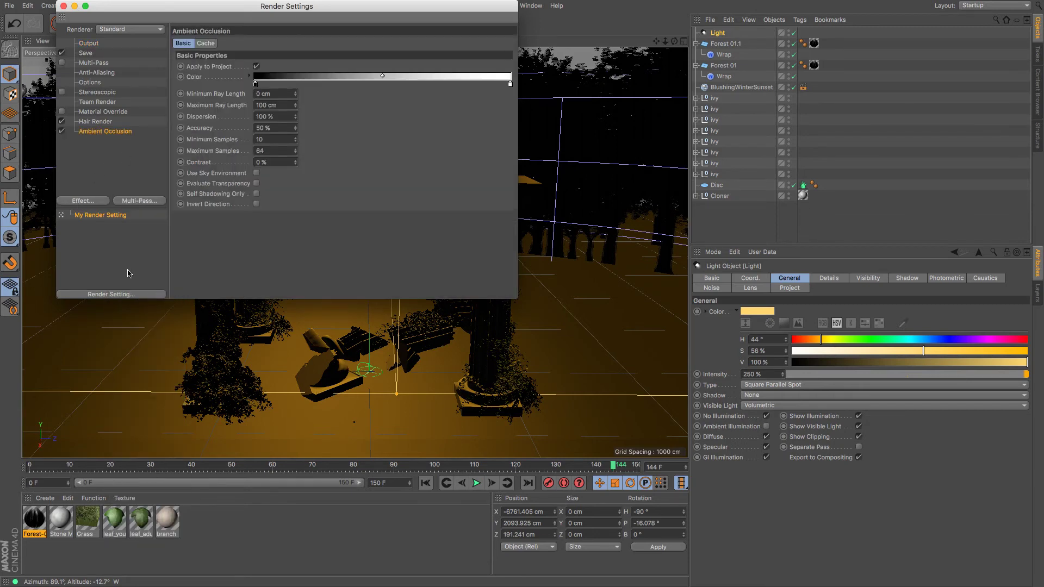
pyautogui.click(83, 202)
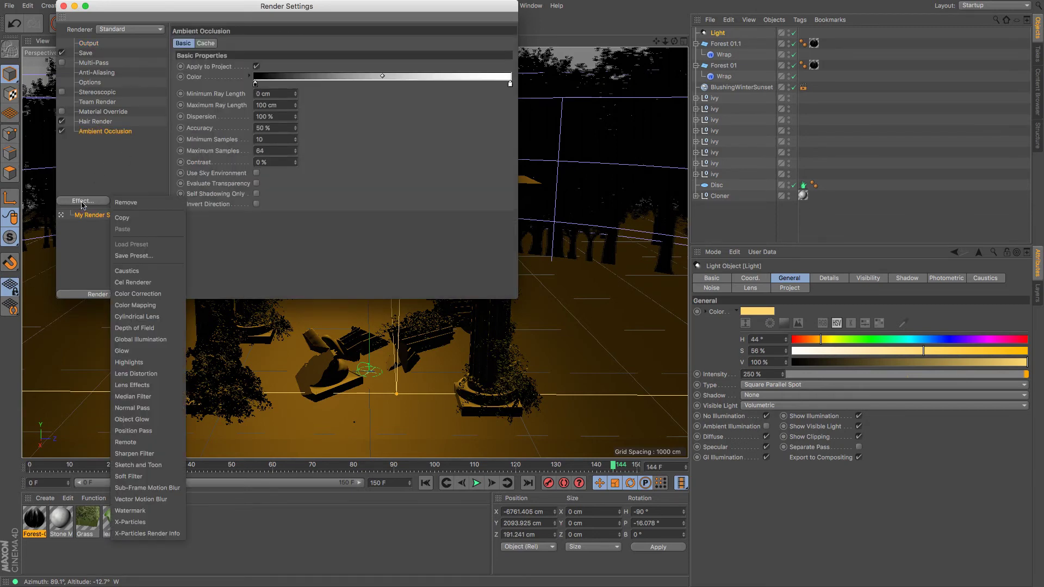
pyautogui.click(141, 339)
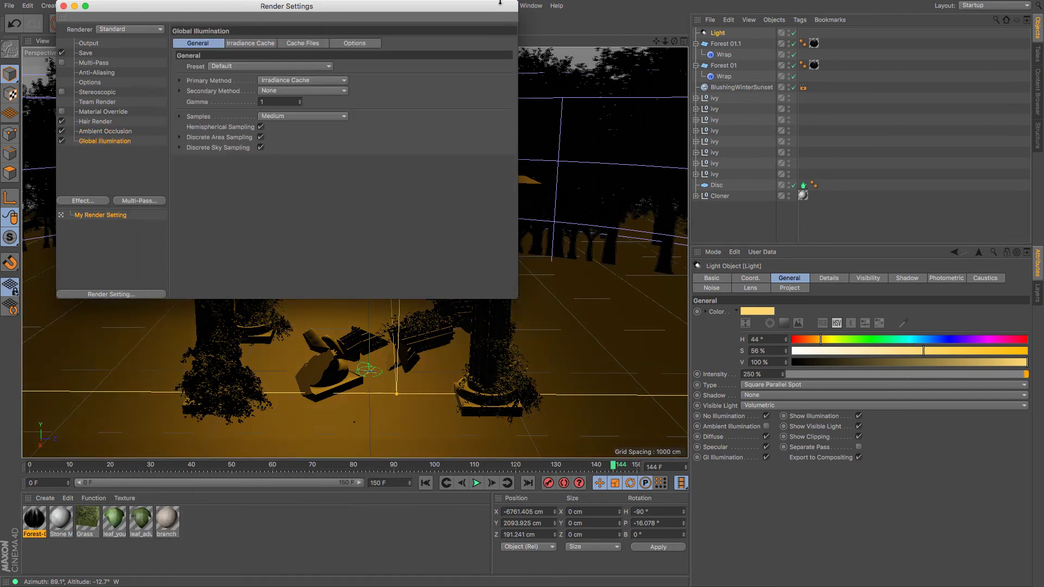
pyautogui.click(63, 6)
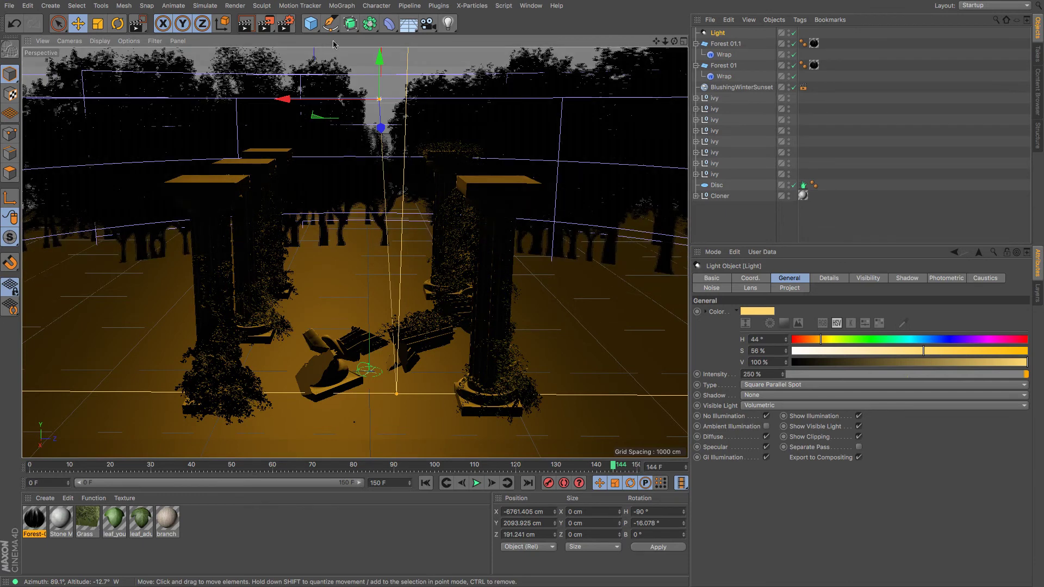
# Render the scene to the Picture Viewer and examine test_03.tif and the newest render at full window size.
pyautogui.click(265, 23)
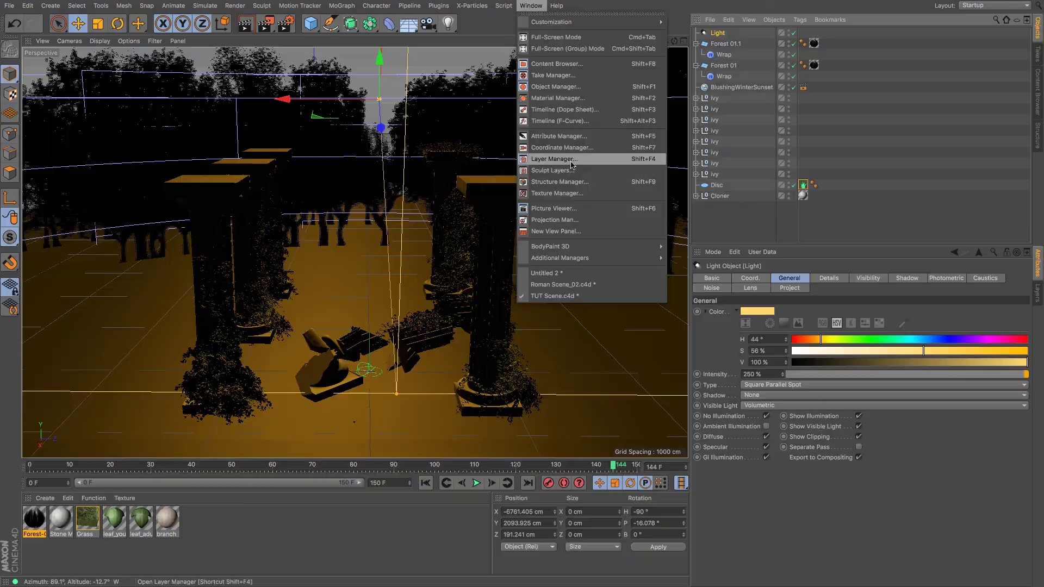
pyautogui.click(565, 209)
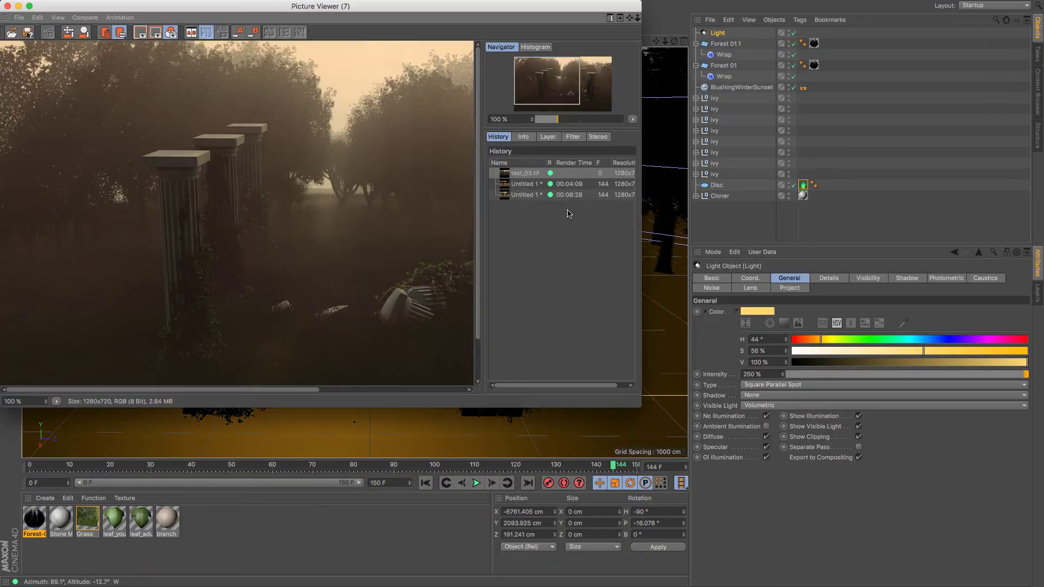
pyautogui.click(30, 6)
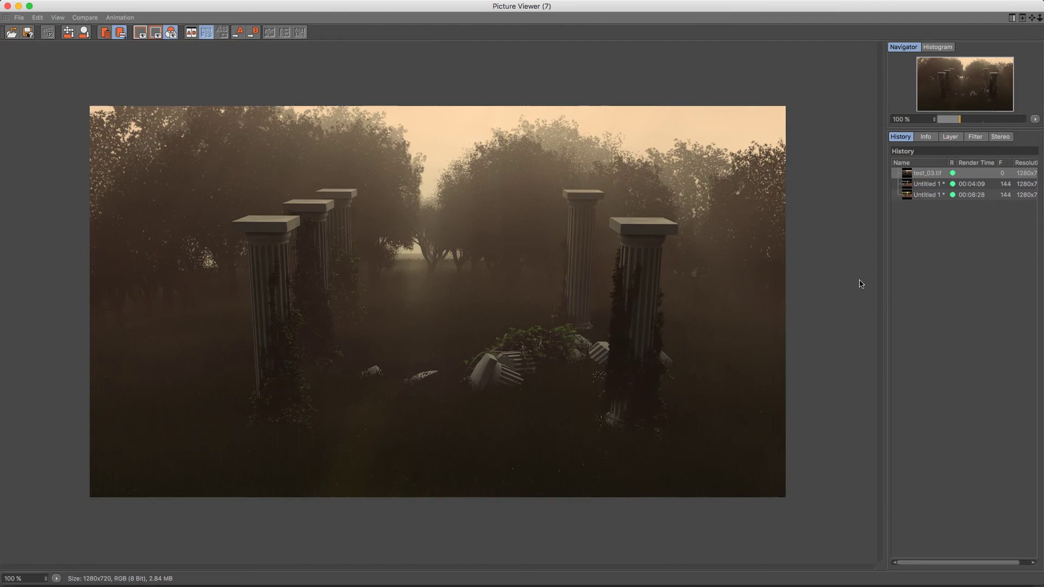
pyautogui.click(924, 196)
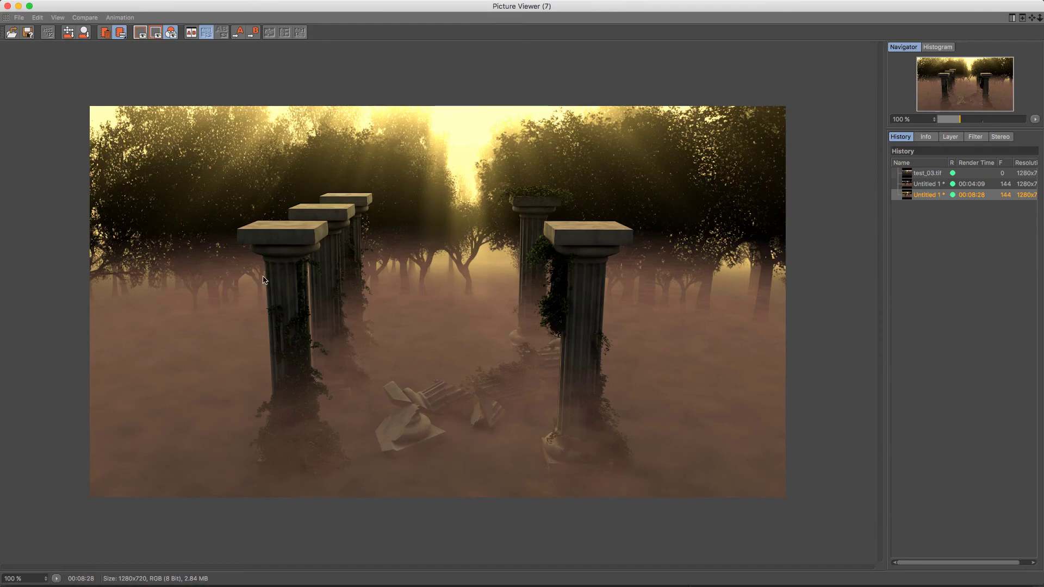
pyautogui.click(18, 6)
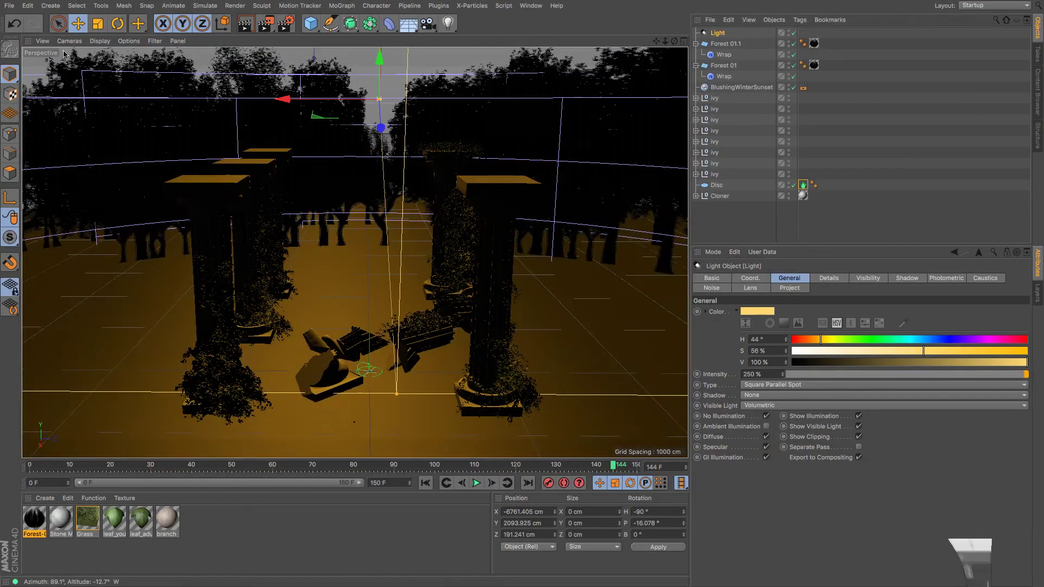
# Set the ground Disc's outer radius to 6500 cm.
pyautogui.click(716, 186)
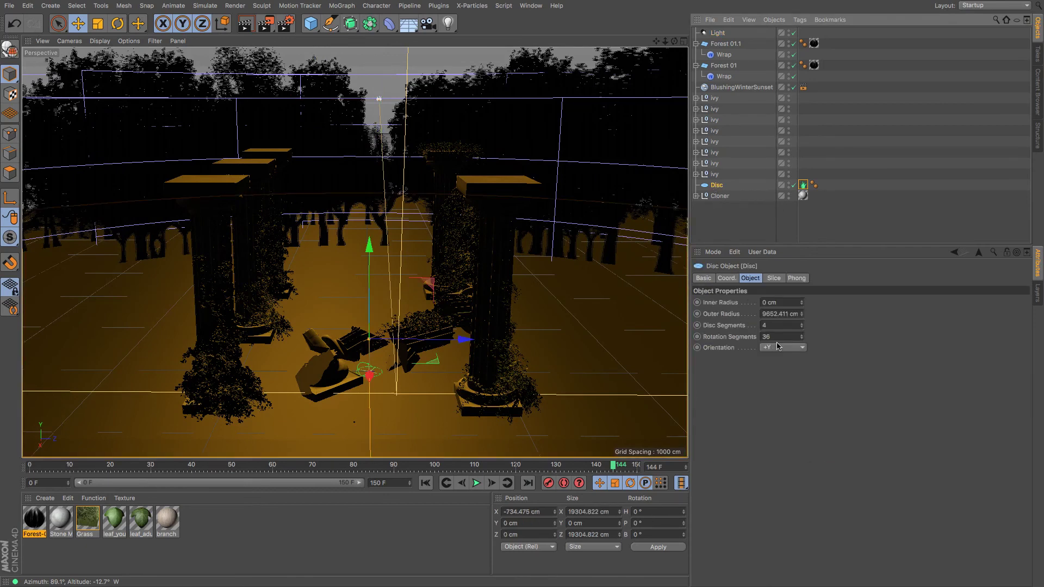
pyautogui.doubleClick(789, 314)
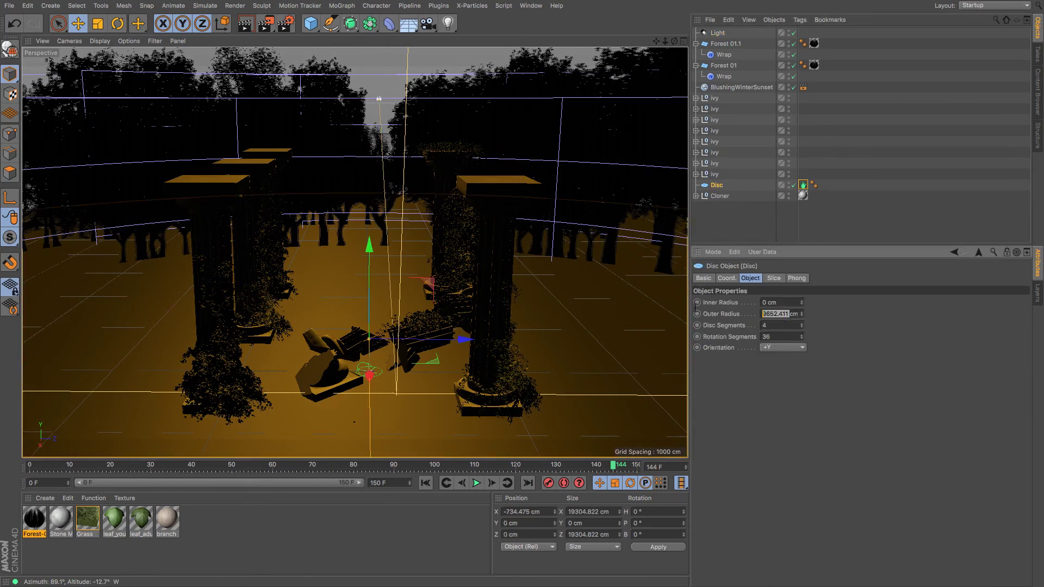
pyautogui.write('6500')
pyautogui.press('Return')
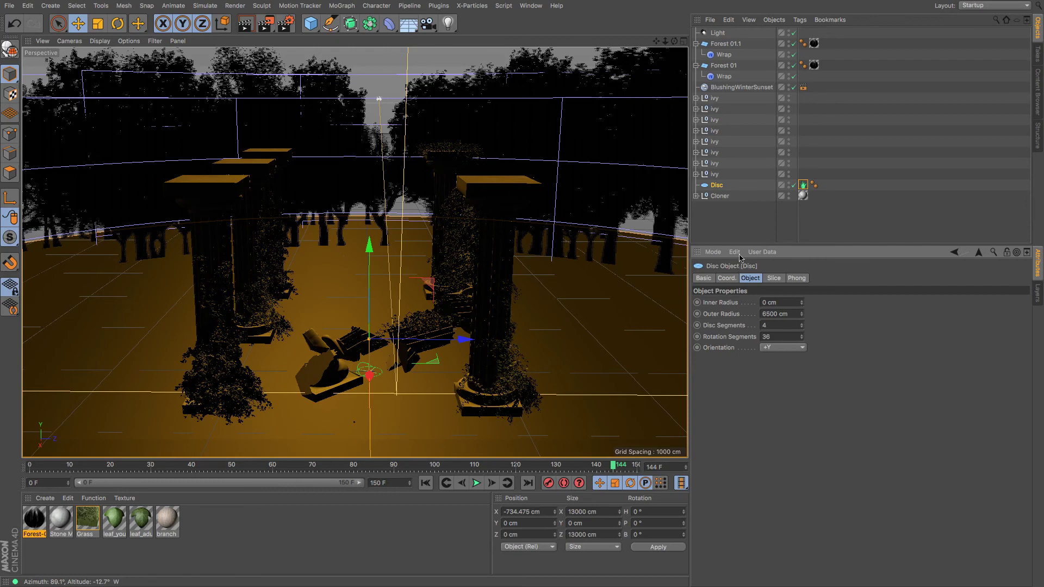
# Set the fog density of the BlushingWinterSunset sky to 25%.
pyautogui.click(726, 88)
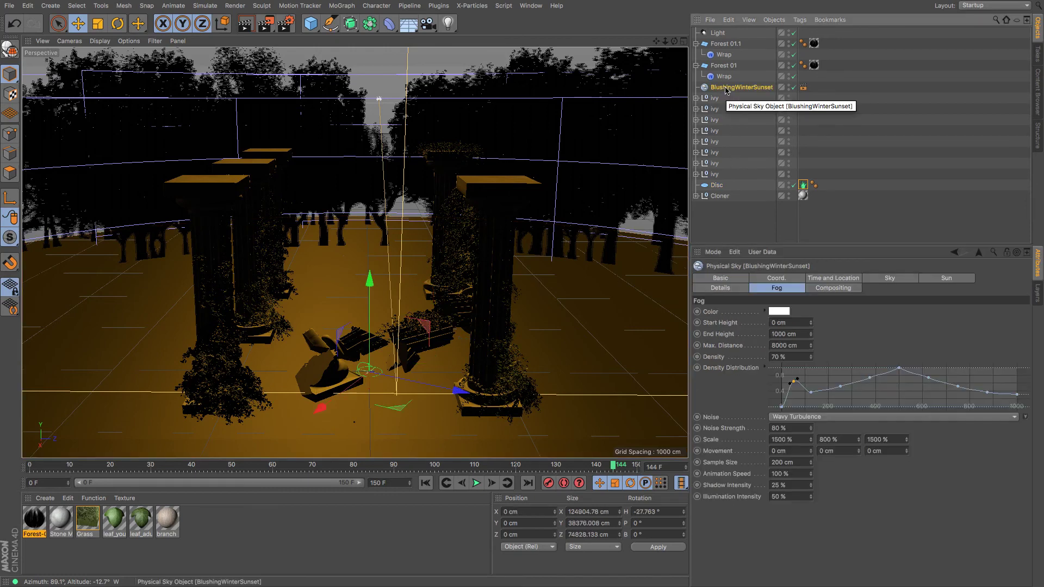
pyautogui.click(786, 279)
pyautogui.click(732, 279)
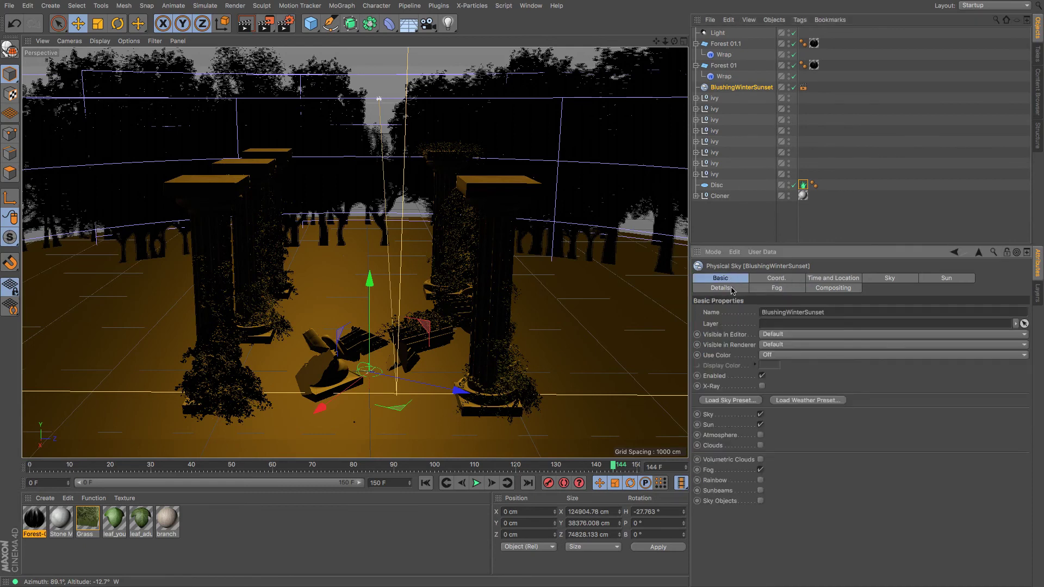
pyautogui.click(790, 291)
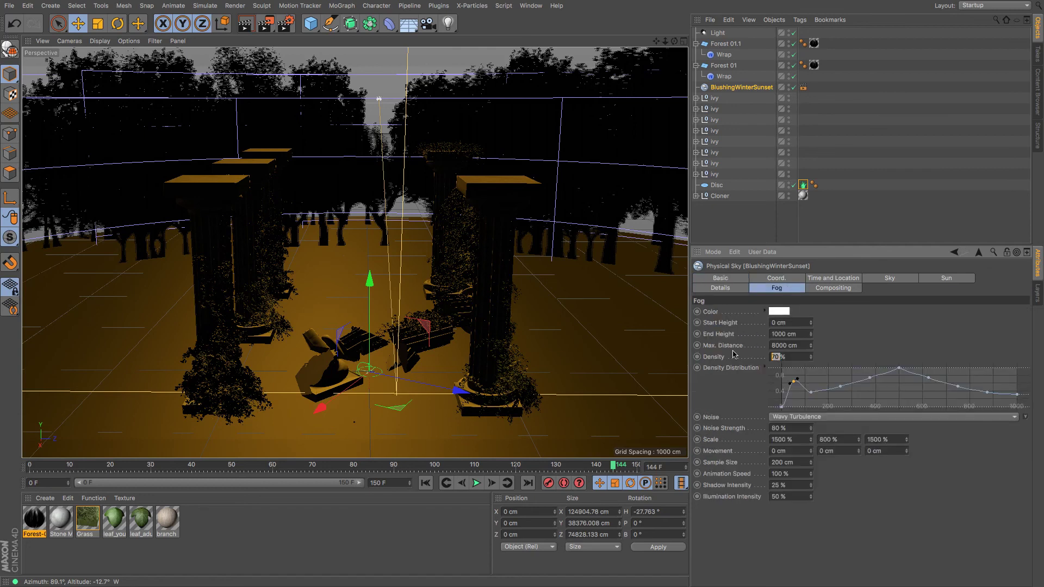
pyautogui.write('25')
pyautogui.press('Return')
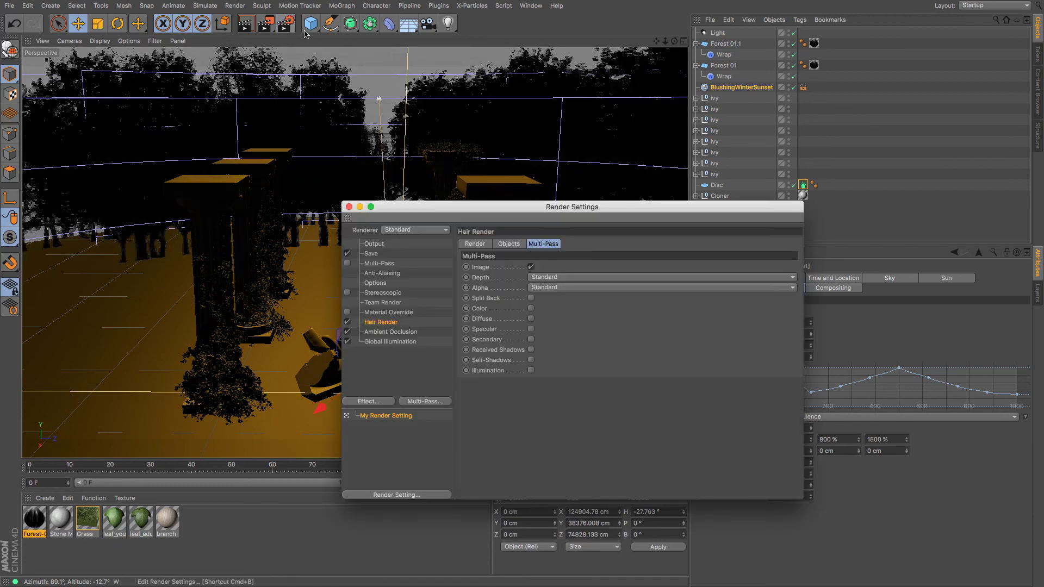
# Check the render settings, close them, and start rendering the adjusted scene to the Picture Viewer.
pyautogui.click(286, 24)
pyautogui.click(349, 207)
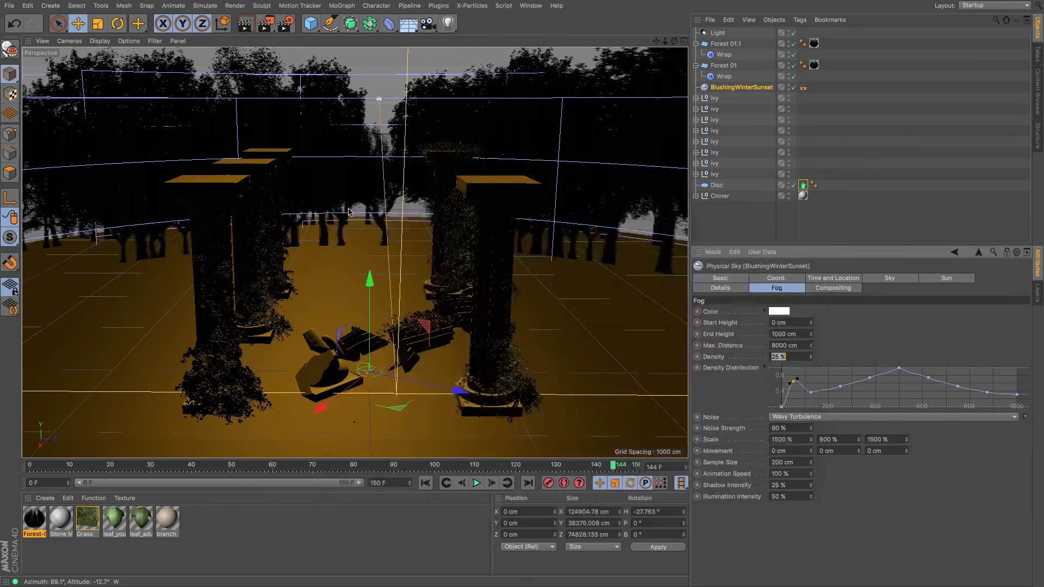
pyautogui.click(264, 25)
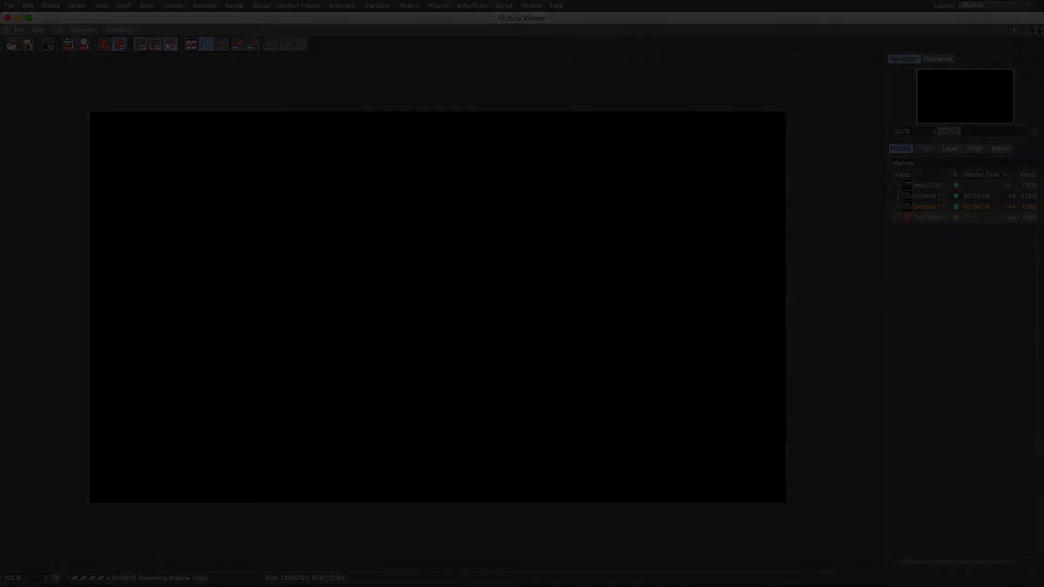